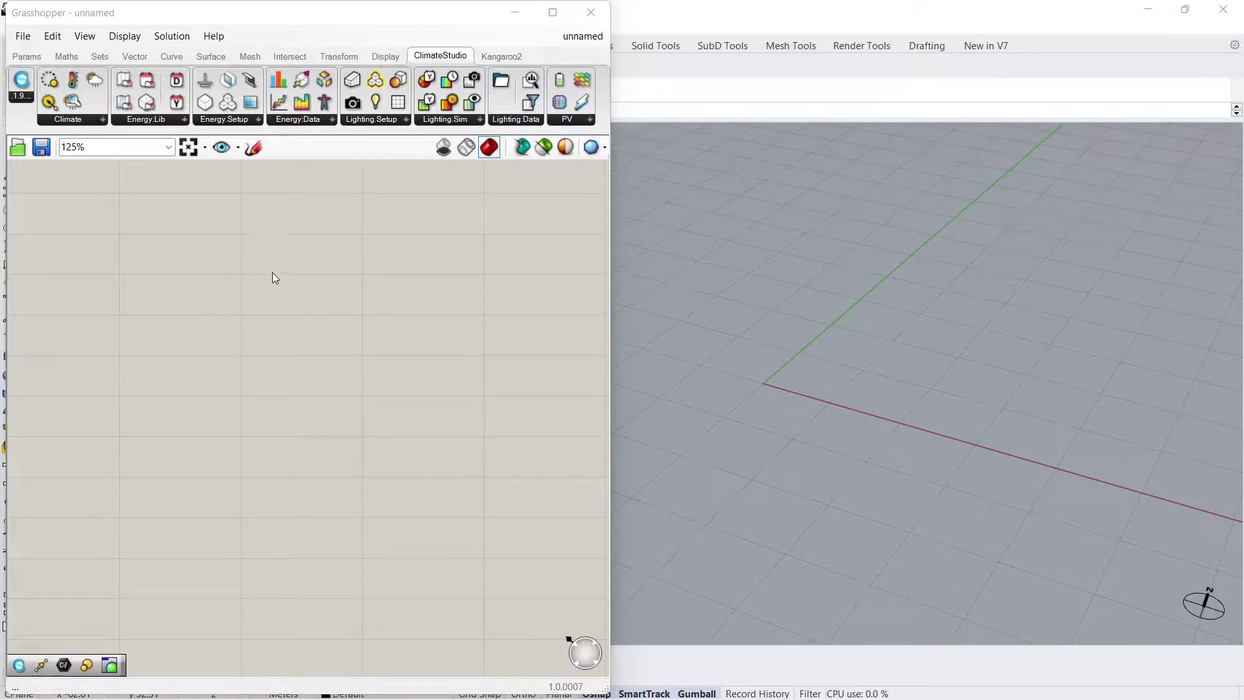
Step: Add a CS Workflow Templates component to the canvas and load the Simple Office - Electric Lighting point-in-time illuminance template
{"action": "left_click_drag", "start_coordinate": [26, 92], "coordinate": [115, 312]}
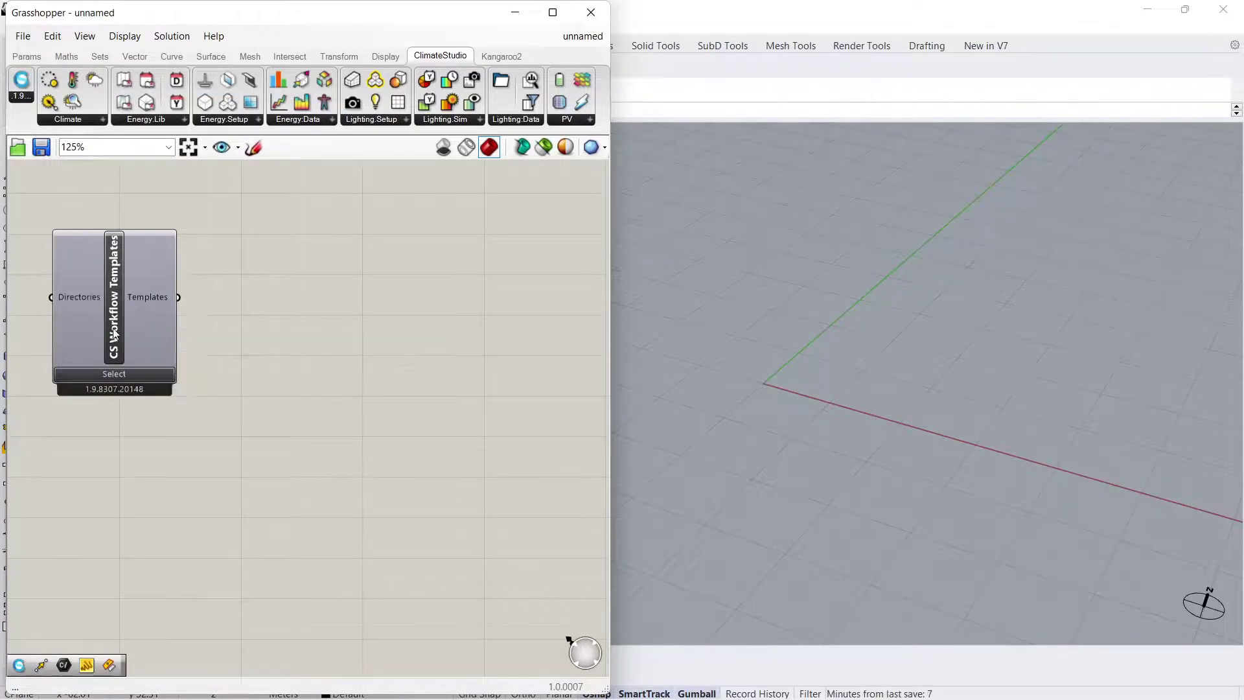
{"action": "left_click", "coordinate": [113, 373]}
{"action": "mouse_move", "coordinate": [220, 417]}
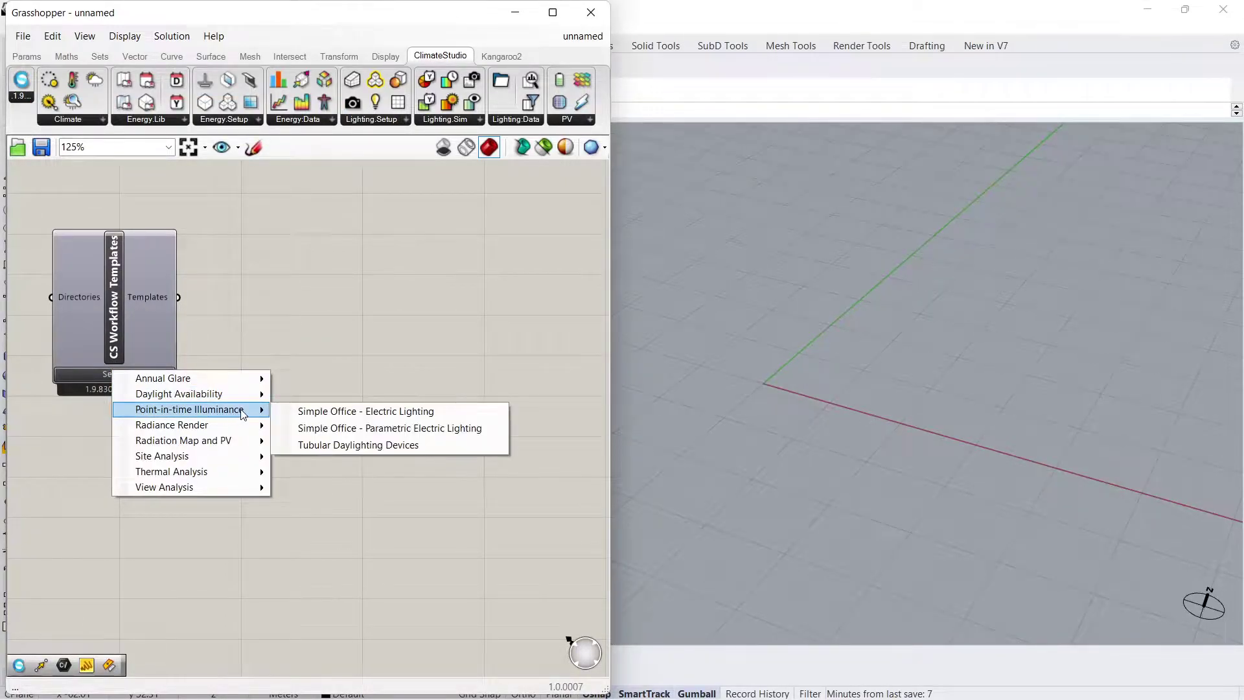
{"action": "left_click", "coordinate": [447, 412]}
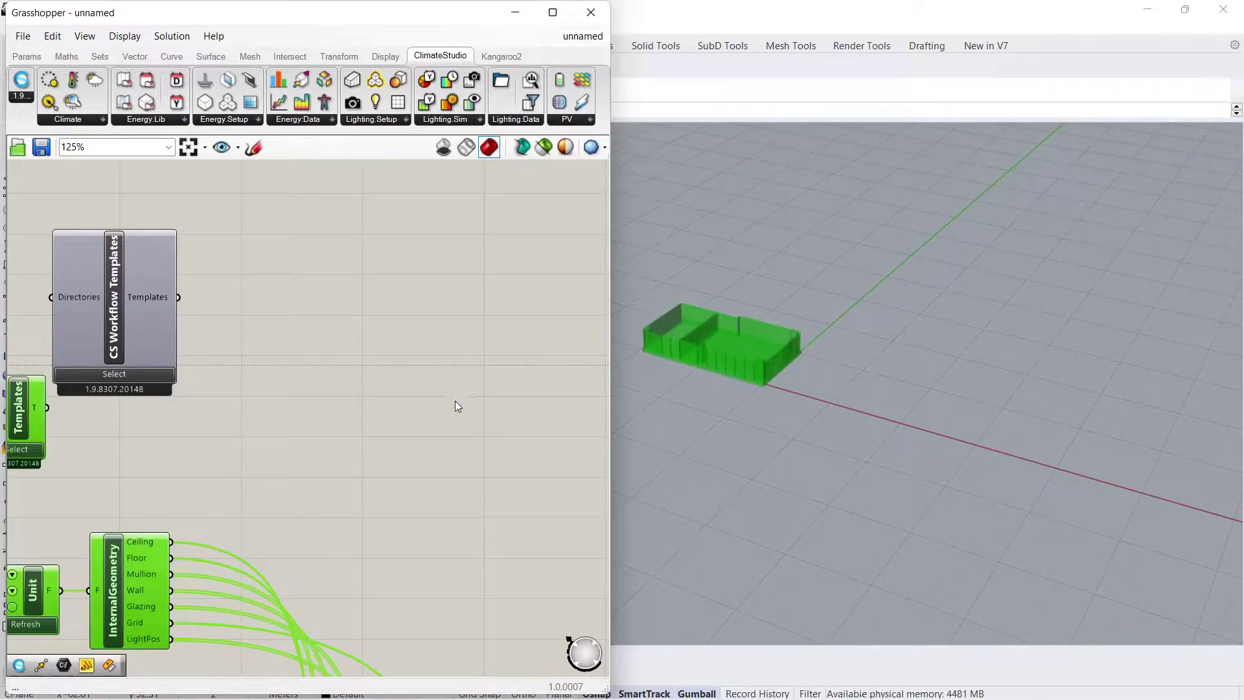
Step: Examine the loaded template's component definition and the office model with its windows and sensor grid
{"action": "scroll", "coordinate": [454, 410], "scroll_direction": "down", "scroll_amount": 3}
{"action": "left_click", "coordinate": [447, 472]}
{"action": "right_click_drag", "start_coordinate": [478, 518], "coordinate": [366, 261]}
{"action": "right_click_drag", "start_coordinate": [543, 405], "coordinate": [441, 196]}
{"action": "right_click_drag", "start_coordinate": [514, 369], "coordinate": [493, 325]}
{"action": "scroll", "coordinate": [740, 335], "scroll_direction": "up", "scroll_amount": 4}
{"action": "scroll", "coordinate": [742, 341], "scroll_direction": "up", "scroll_amount": 6}
{"action": "right_click_drag", "start_coordinate": [746, 259], "coordinate": [897, 264], "text": "shift"}
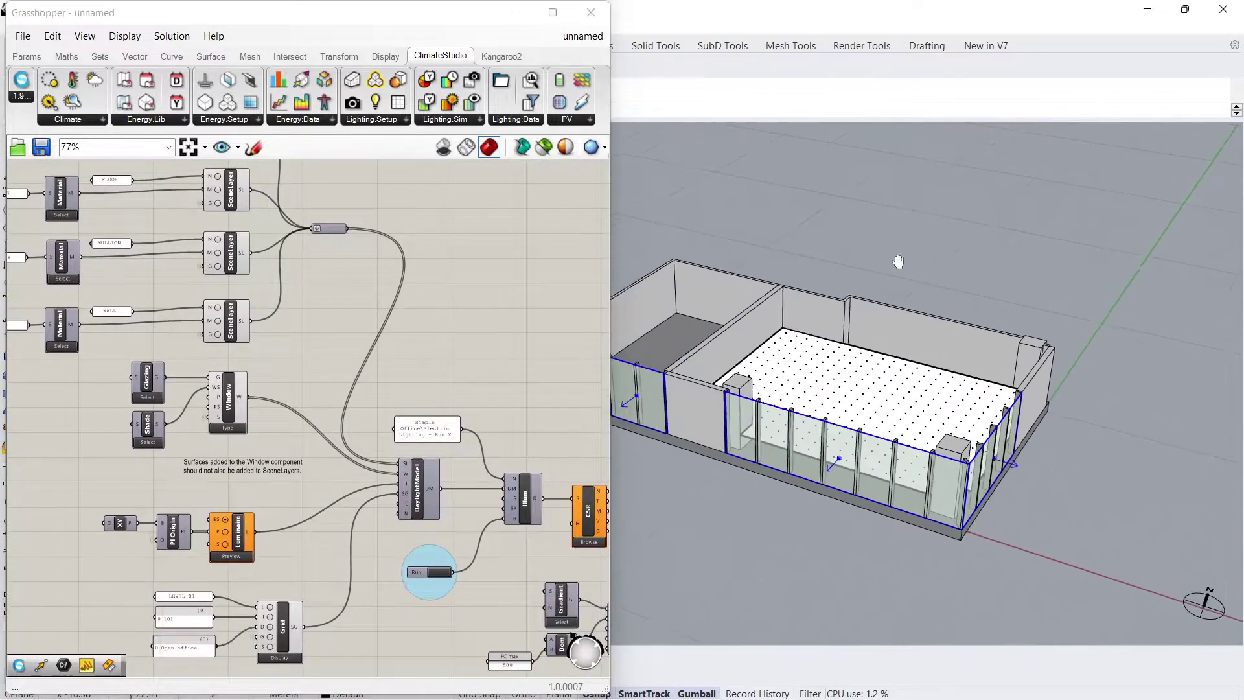
{"action": "right_click_drag", "start_coordinate": [865, 373], "coordinate": [818, 508]}
{"action": "right_click_drag", "start_coordinate": [917, 239], "coordinate": [920, 317], "text": "shift"}
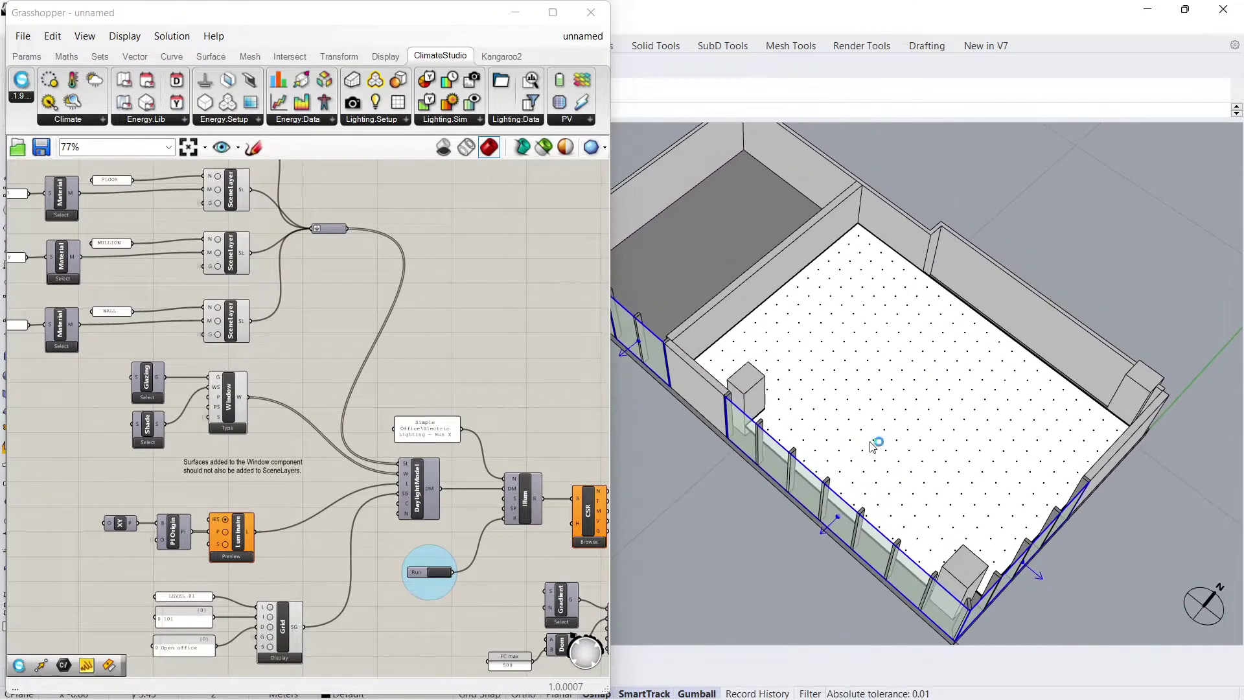
{"action": "right_click_drag", "start_coordinate": [877, 439], "coordinate": [874, 447]}
Step: Review the Point-in-time Illuminance templates offered by the CS Workflow Templates component without loading another one
{"action": "scroll", "coordinate": [355, 324], "scroll_direction": "down", "scroll_amount": 2}
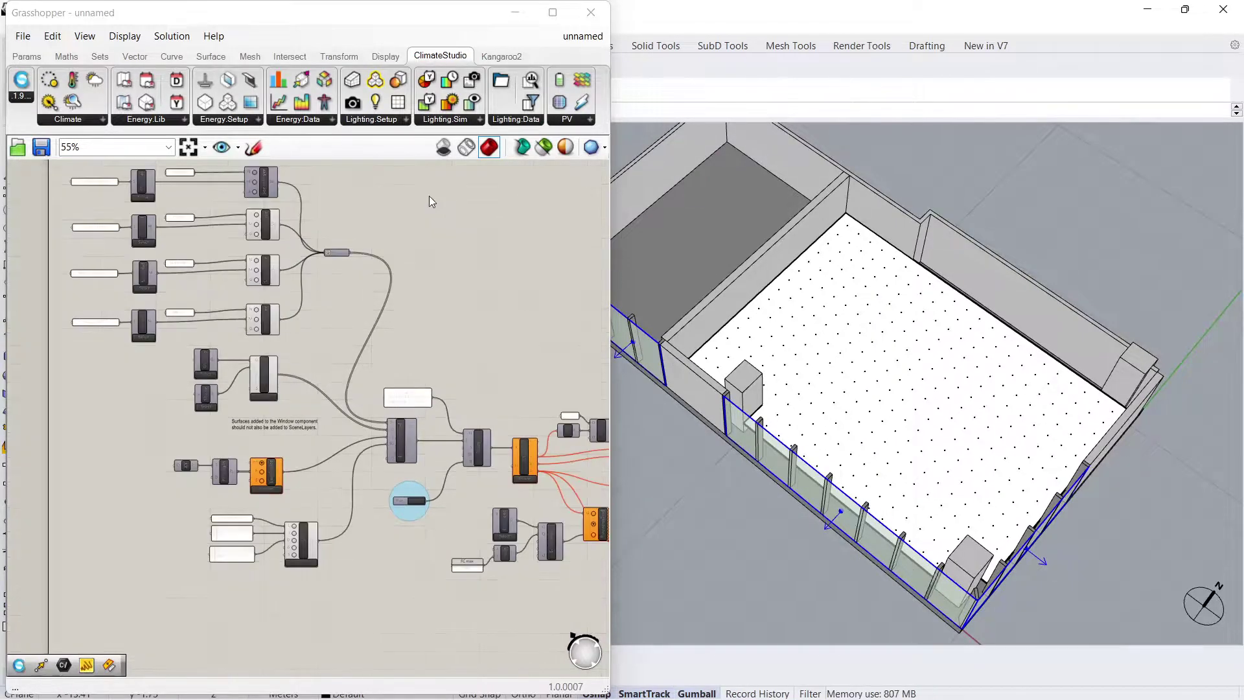
{"action": "right_click_drag", "start_coordinate": [429, 195], "coordinate": [458, 493]}
{"action": "right_click_drag", "start_coordinate": [195, 307], "coordinate": [290, 401]}
{"action": "scroll", "coordinate": [220, 395], "scroll_direction": "up", "scroll_amount": 5}
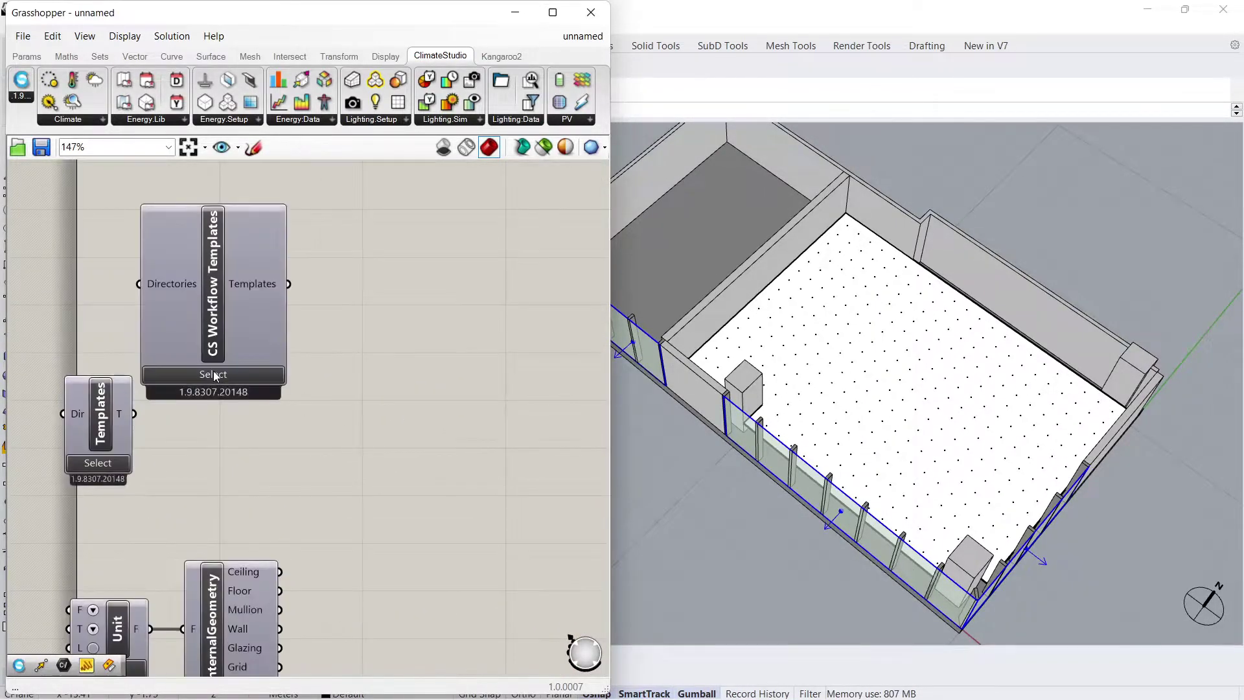
{"action": "left_click", "coordinate": [214, 373]}
{"action": "mouse_move", "coordinate": [360, 415]}
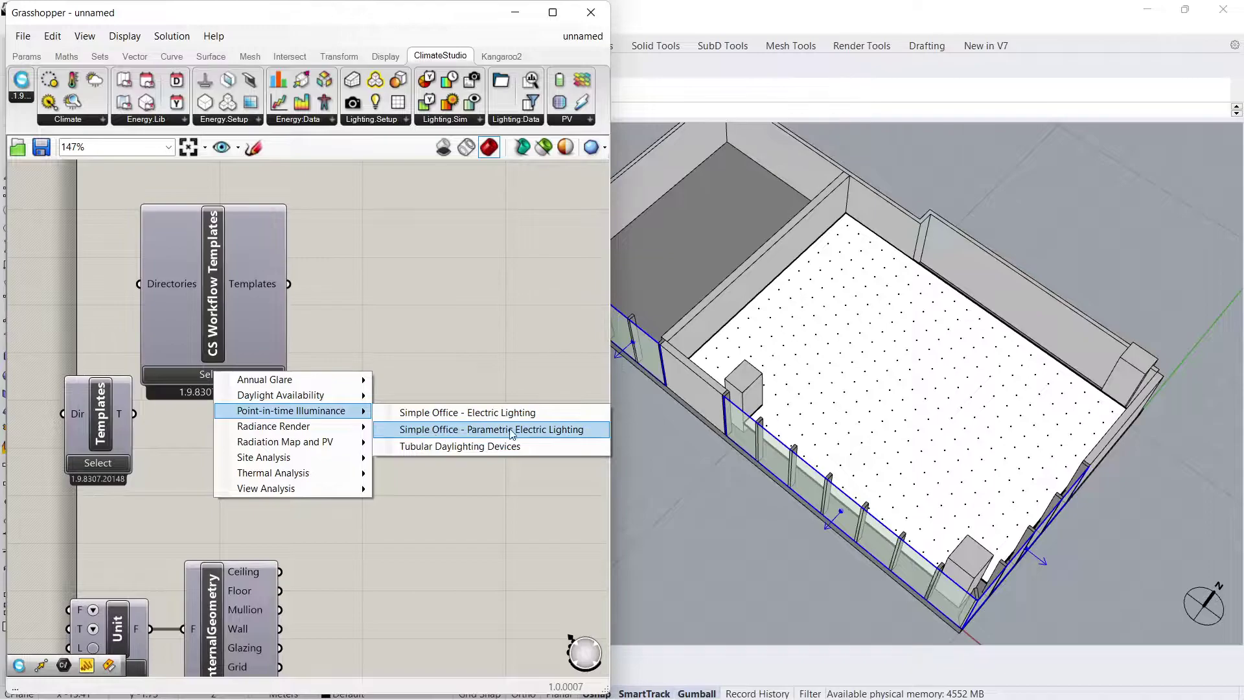
{"action": "left_click", "coordinate": [520, 495]}
Step: Assign the Linear Troffer Lensed 2x2' 34W 1280 lm IES file to the Luminaire component
{"action": "scroll", "coordinate": [492, 518], "scroll_direction": "down", "scroll_amount": 2}
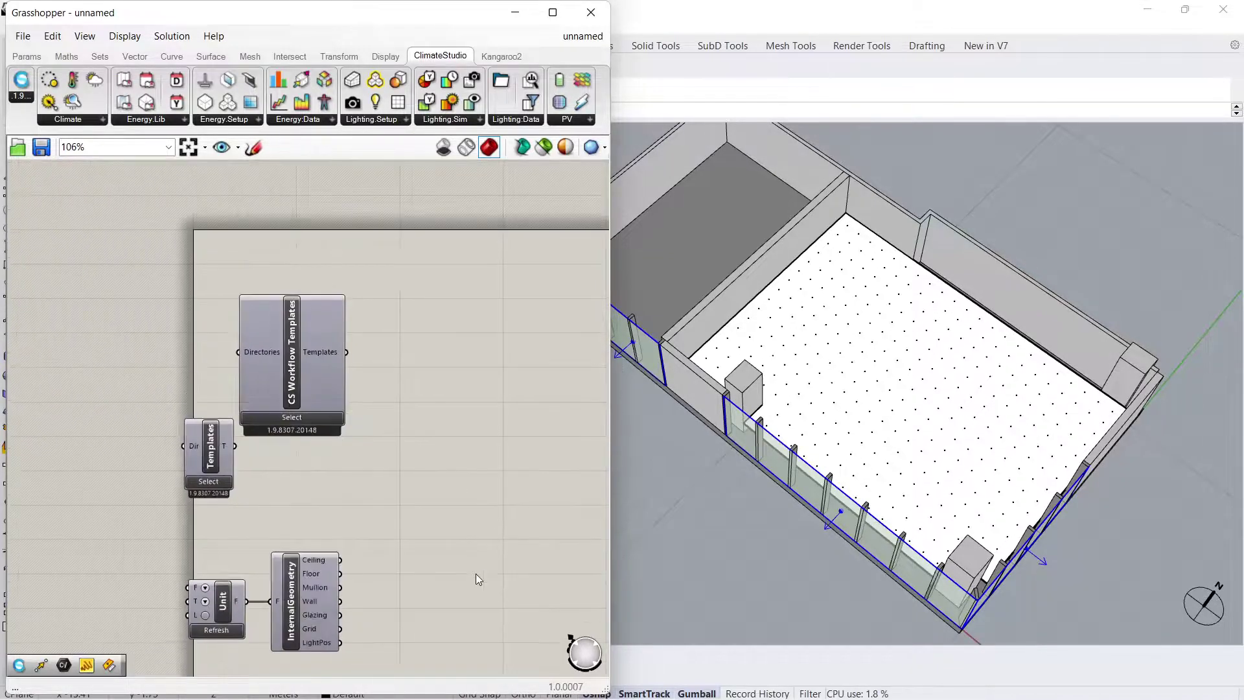
{"action": "right_click_drag", "start_coordinate": [476, 573], "coordinate": [367, 238]}
{"action": "right_click_drag", "start_coordinate": [527, 353], "coordinate": [415, 167]}
{"action": "right_click_drag", "start_coordinate": [547, 536], "coordinate": [482, 353]}
{"action": "scroll", "coordinate": [484, 367], "scroll_direction": "down", "scroll_amount": 1}
{"action": "right_click_drag", "start_coordinate": [466, 627], "coordinate": [425, 438]}
{"action": "scroll", "coordinate": [338, 390], "scroll_direction": "up", "scroll_amount": 3}
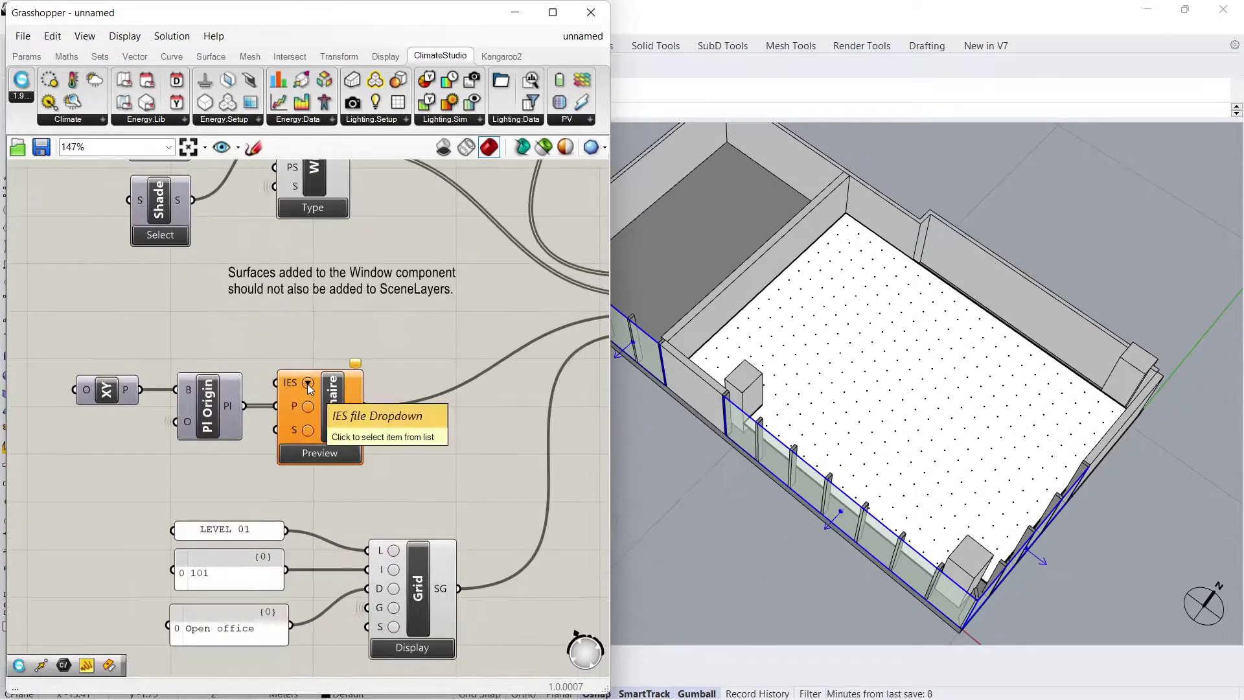
{"action": "left_click", "coordinate": [308, 384]}
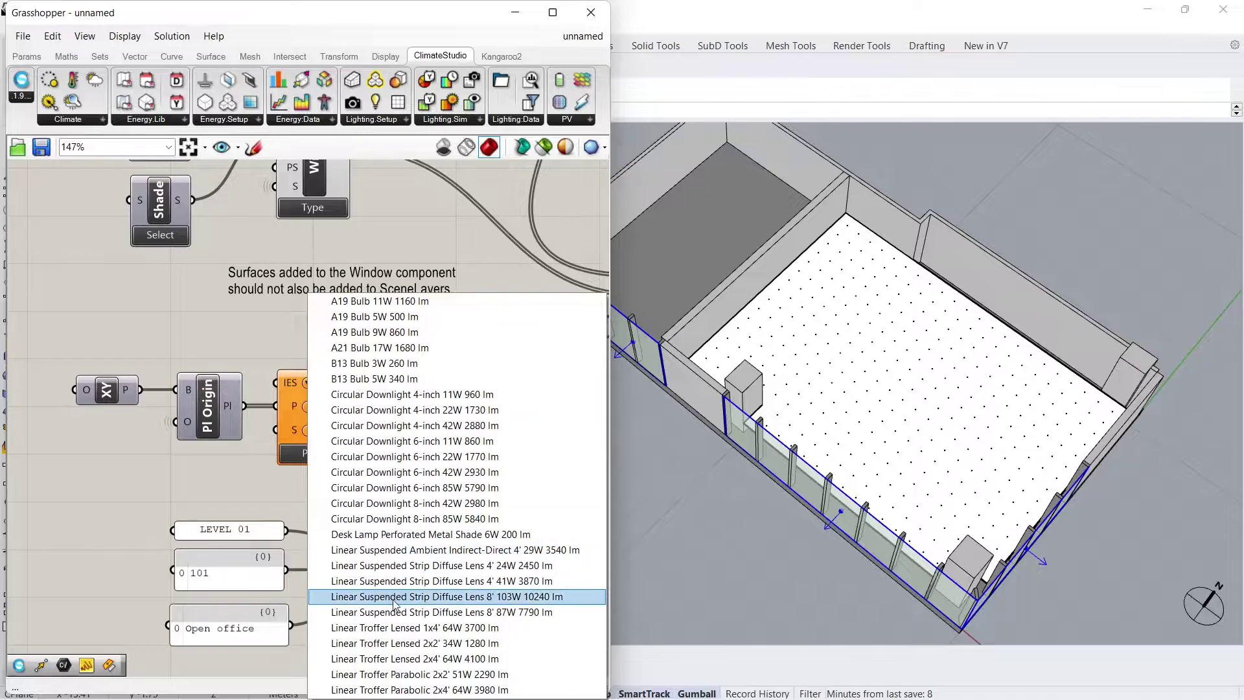
{"action": "left_click", "coordinate": [398, 643]}
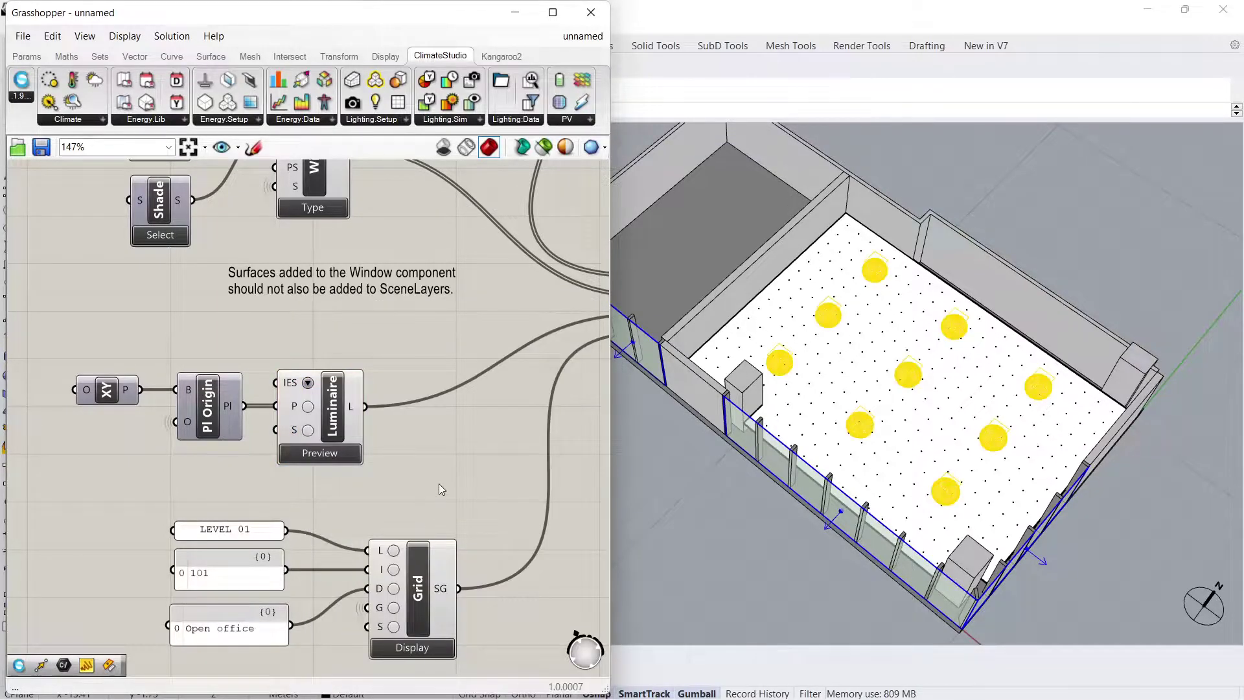
Step: Change the Illum name panel to "Simple Office\Electric Lighting - Parametric Run X - DistToFloor # - Scale # - Luminaires W # - Luminaires D #" and enlarge it
{"action": "right_click_drag", "start_coordinate": [512, 380], "coordinate": [188, 525]}
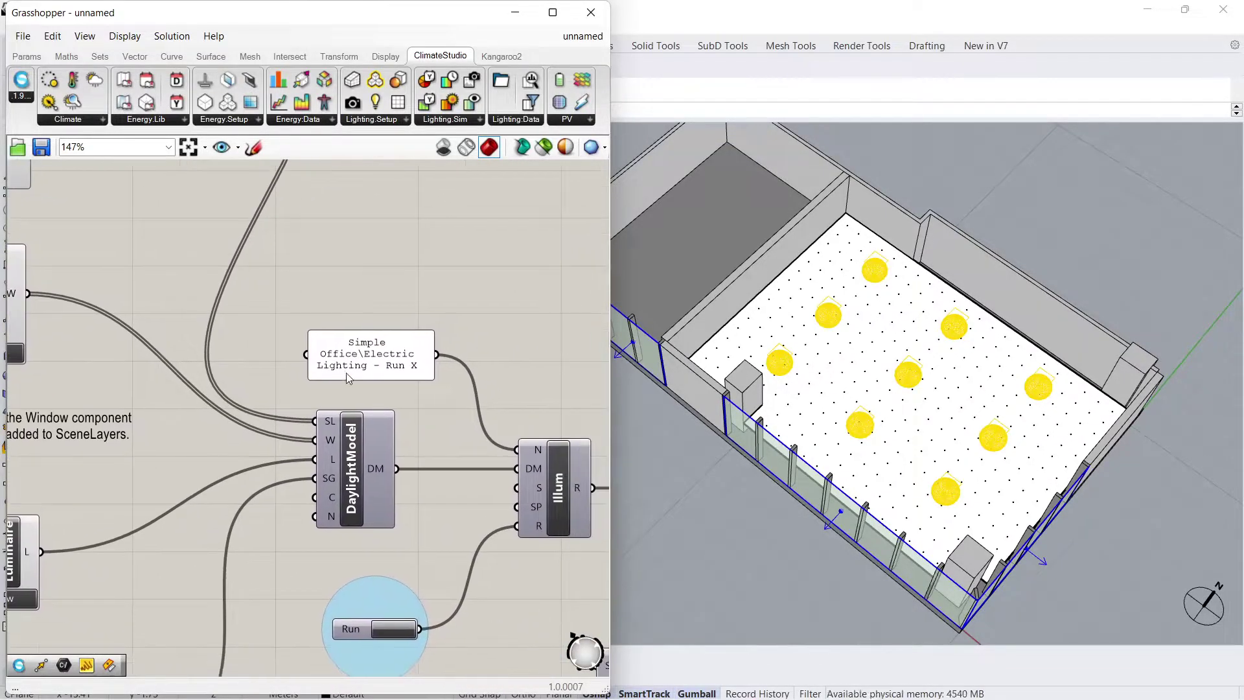
{"action": "double_click", "coordinate": [365, 360]}
{"action": "left_click", "coordinate": [358, 307]}
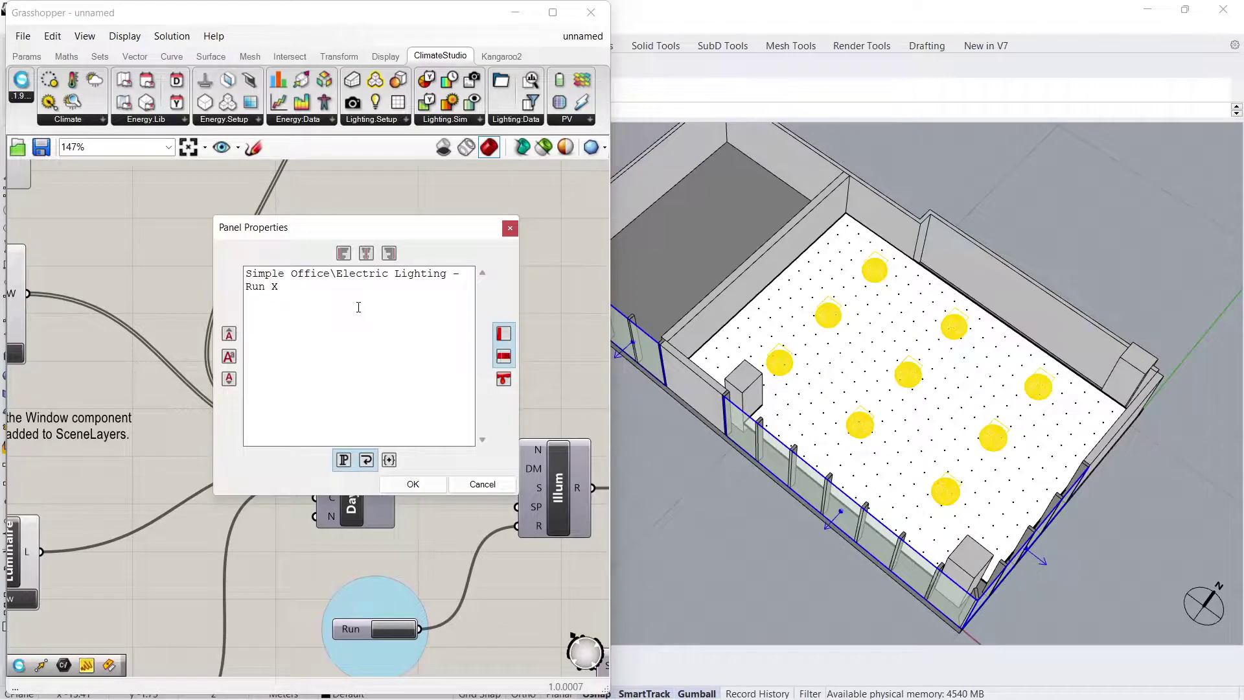
{"action": "left_click", "coordinate": [246, 286]}
{"action": "type", "text": "Parame"}
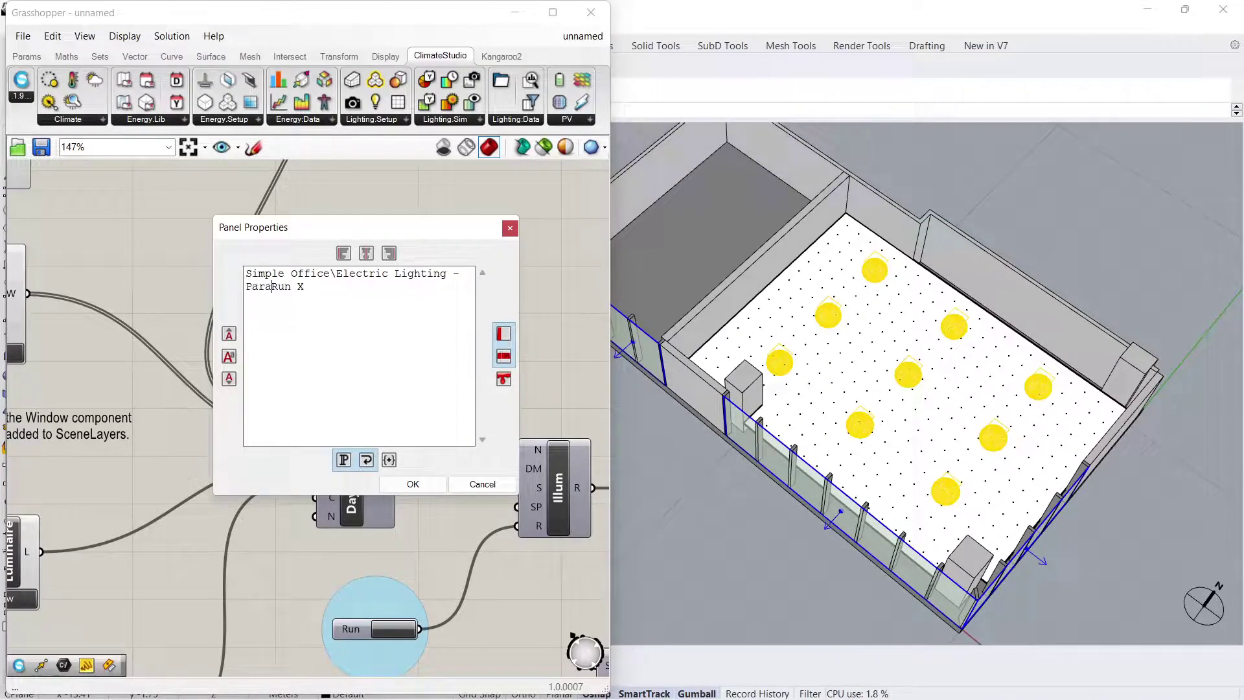
{"action": "type", "text": "tric Run X - D"}
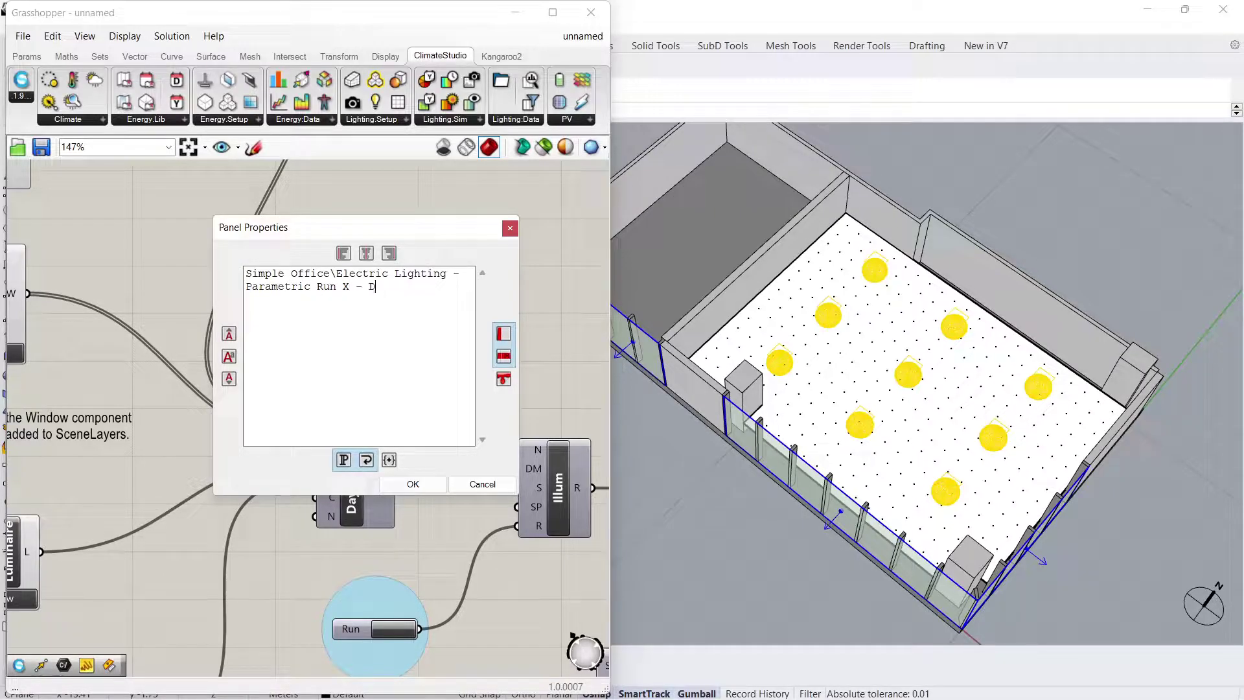
{"action": "type", "text": "istToFloor"}
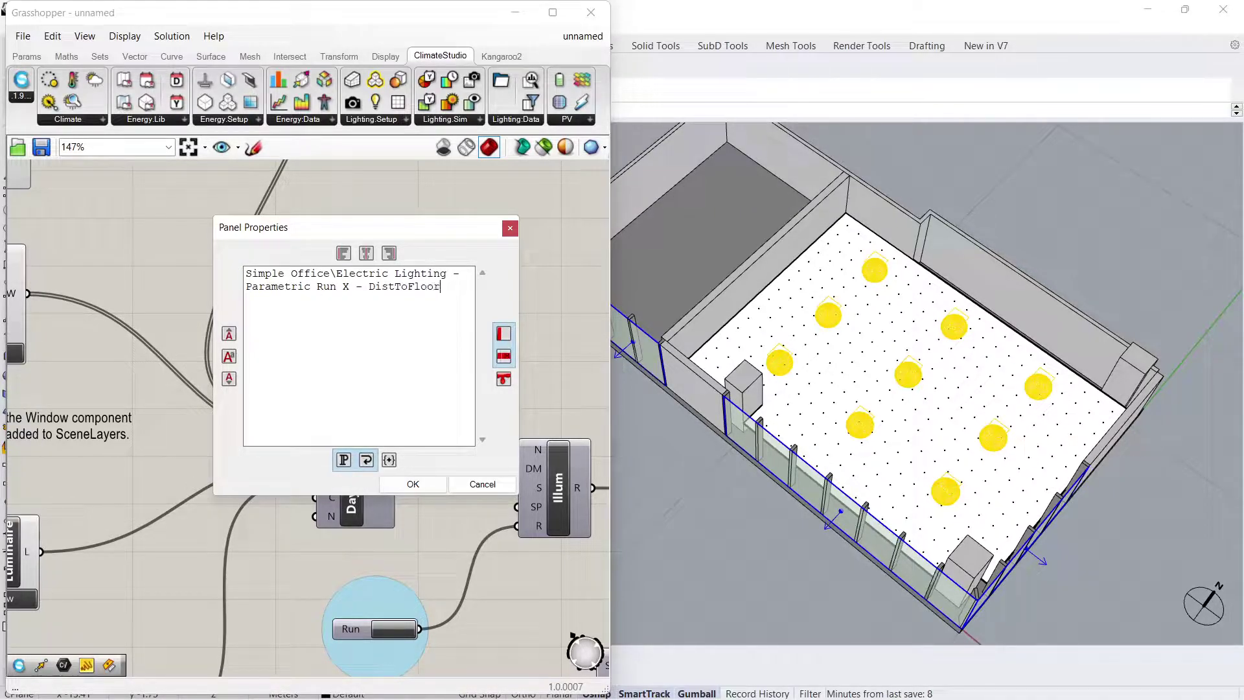
{"action": "type", "text": " # - Scale # - Luminaires"}
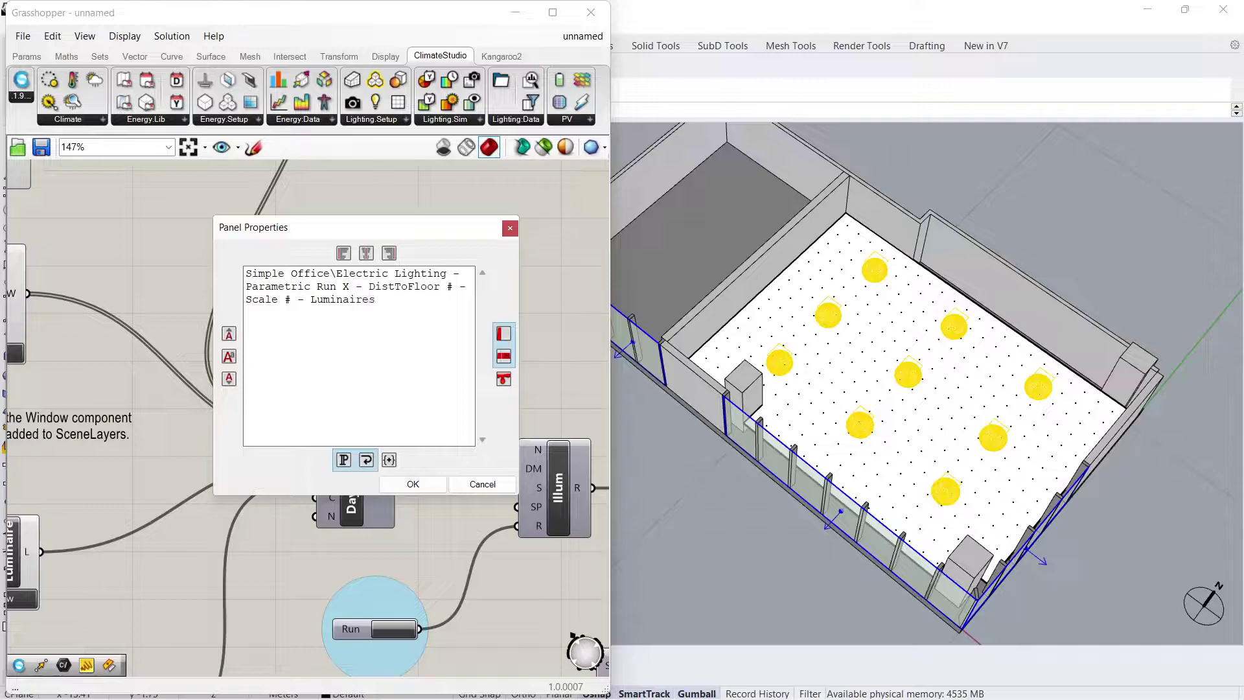
{"action": "type", "text": " W # "}
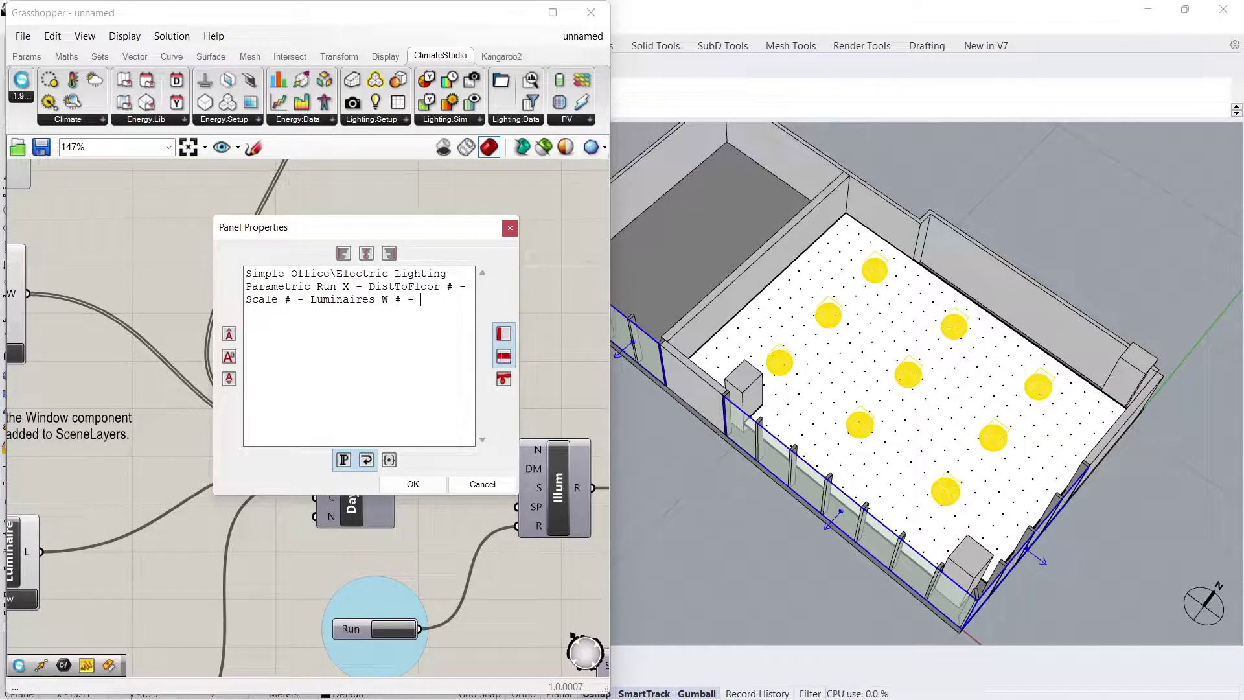
{"action": "type", "text": "- Luminaires D #"}
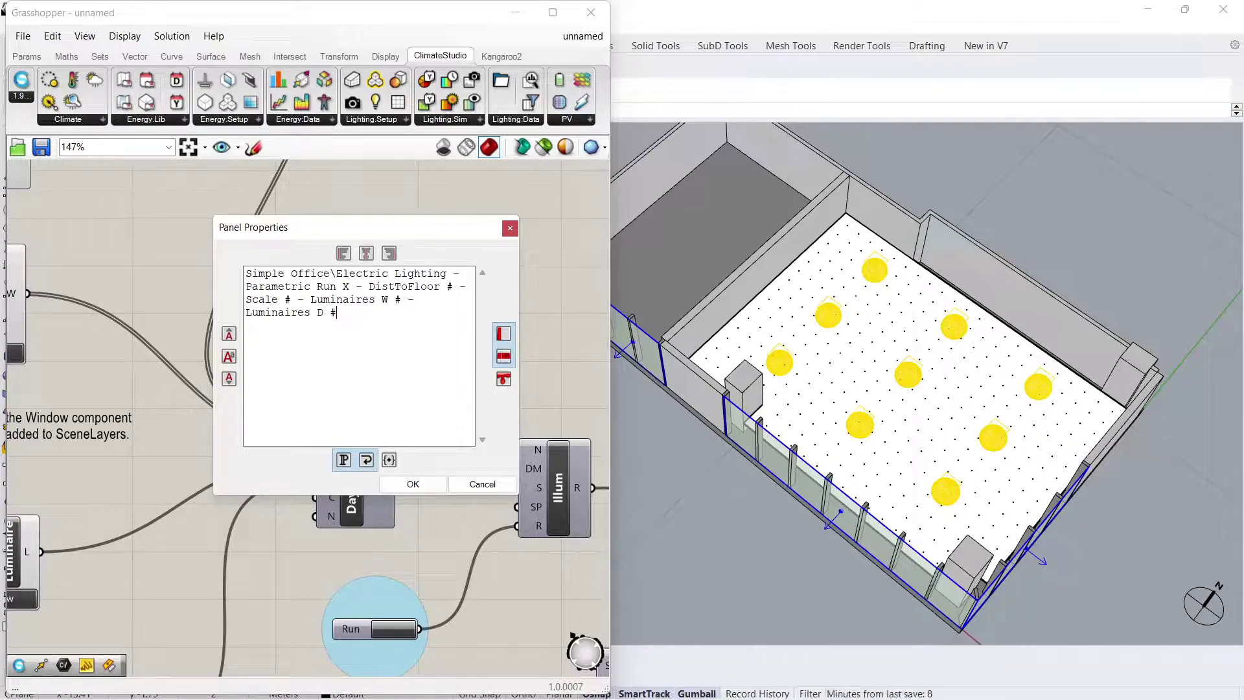
{"action": "left_click", "coordinate": [412, 483]}
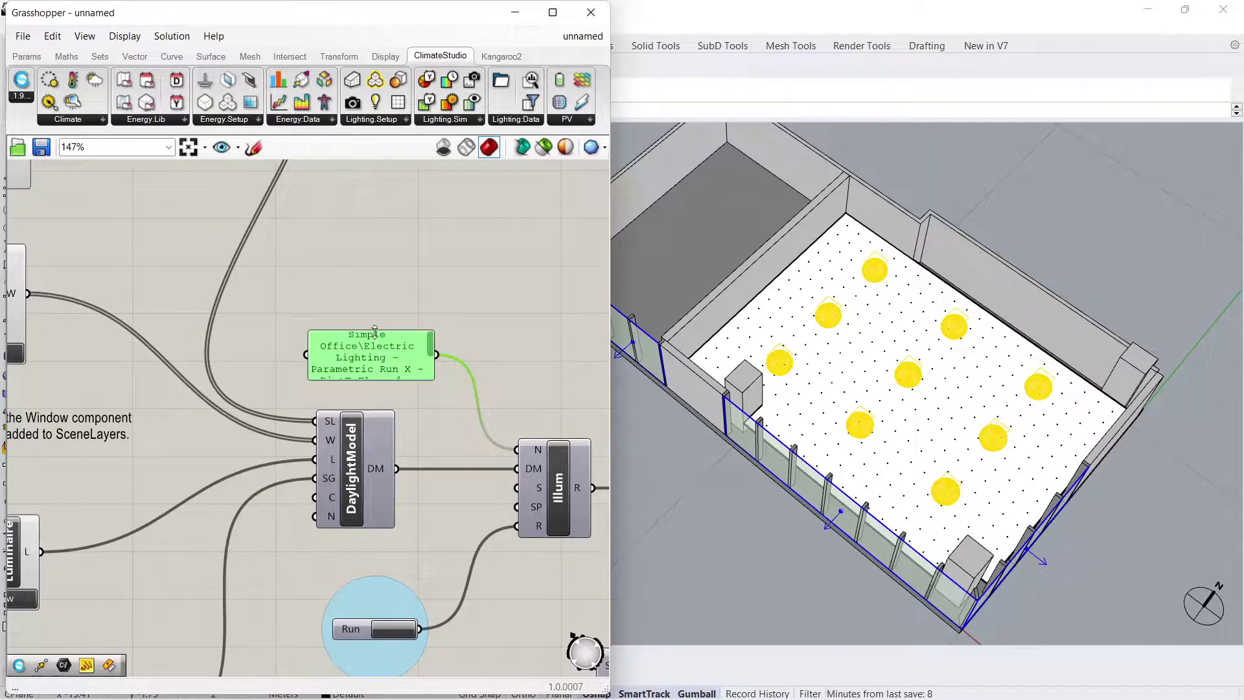
{"action": "left_click_drag", "start_coordinate": [372, 314], "coordinate": [374, 279]}
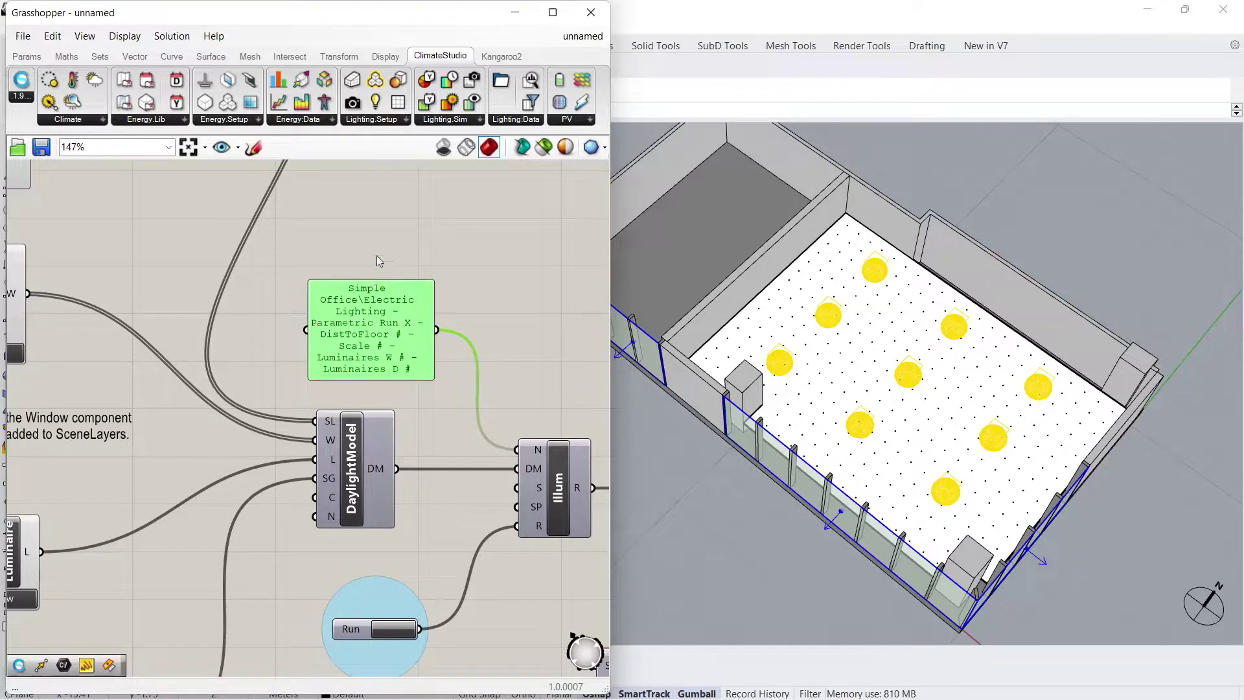
{"action": "left_click", "coordinate": [377, 259]}
Step: Add a Move component near InternalGeometry and connect the Grid output to its Geometry input
{"action": "scroll", "coordinate": [378, 260], "scroll_direction": "down", "scroll_amount": 5}
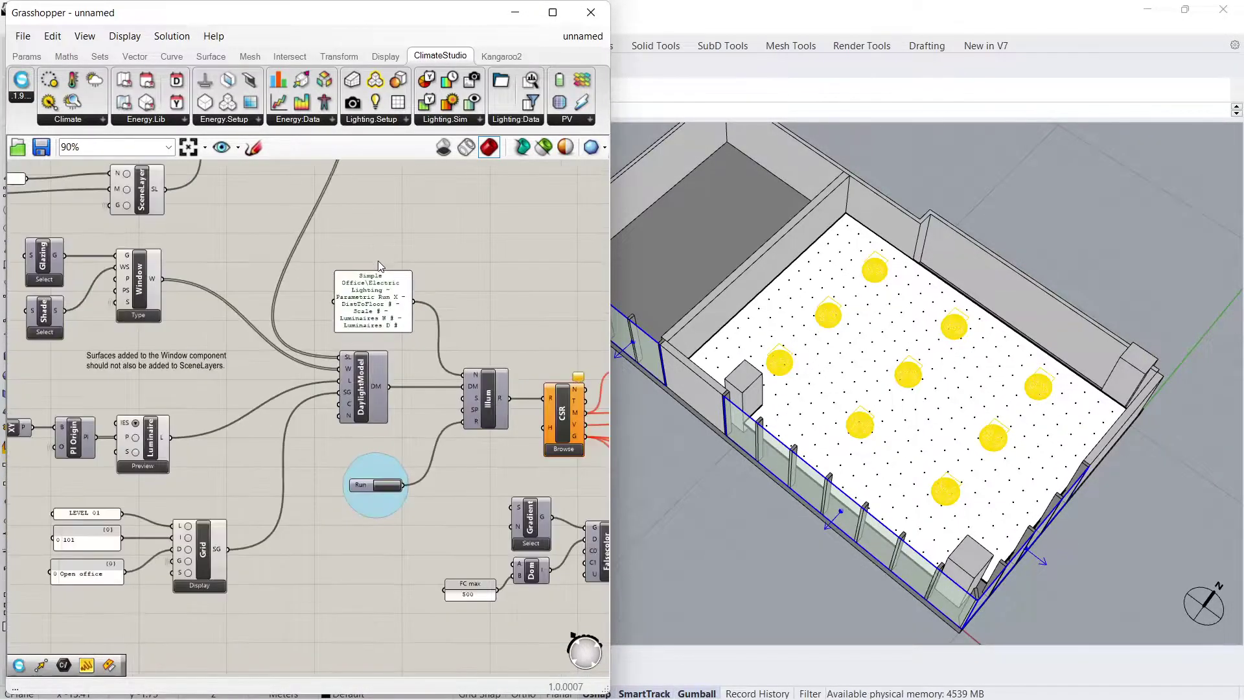
{"action": "right_click_drag", "start_coordinate": [425, 214], "coordinate": [436, 469]}
{"action": "right_click_drag", "start_coordinate": [348, 253], "coordinate": [383, 417]}
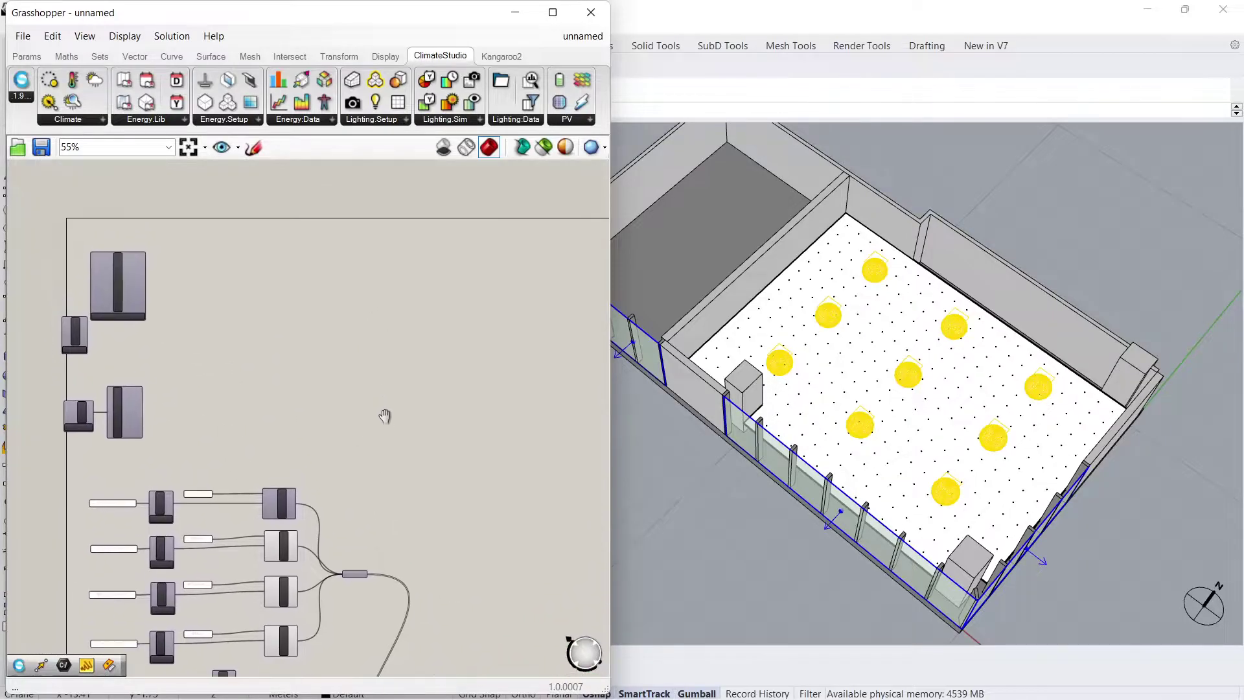
{"action": "scroll", "coordinate": [271, 375], "scroll_direction": "up", "scroll_amount": 4}
{"action": "right_click_drag", "start_coordinate": [270, 375], "coordinate": [390, 377]}
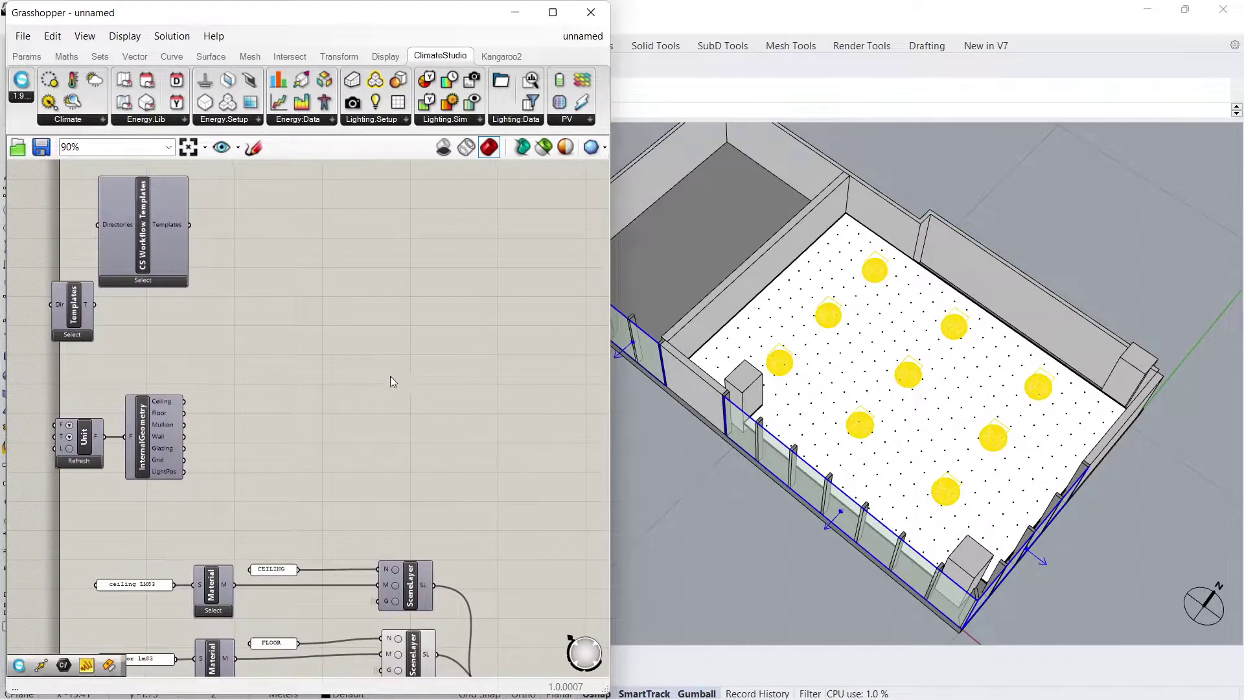
{"action": "double_click", "coordinate": [355, 336]}
{"action": "type", "text": "move"}
{"action": "key", "text": "Return"}
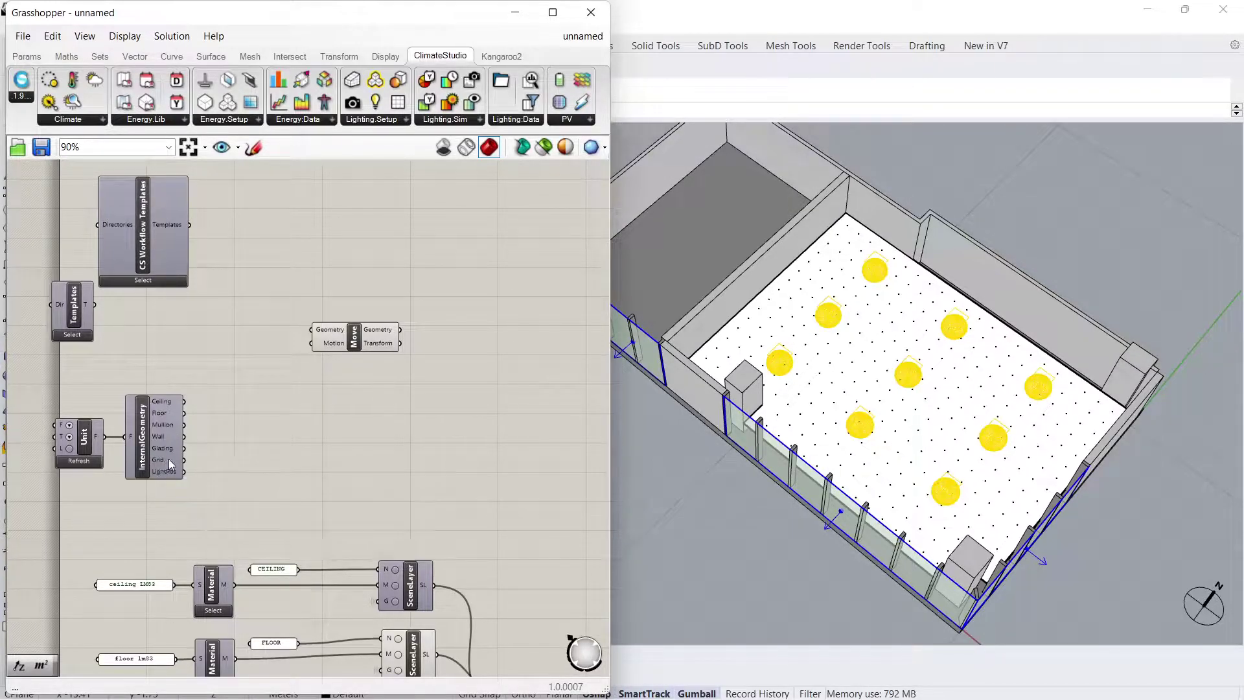
{"action": "left_click_drag", "start_coordinate": [186, 463], "coordinate": [418, 335]}
{"action": "left_click", "coordinate": [357, 342]}
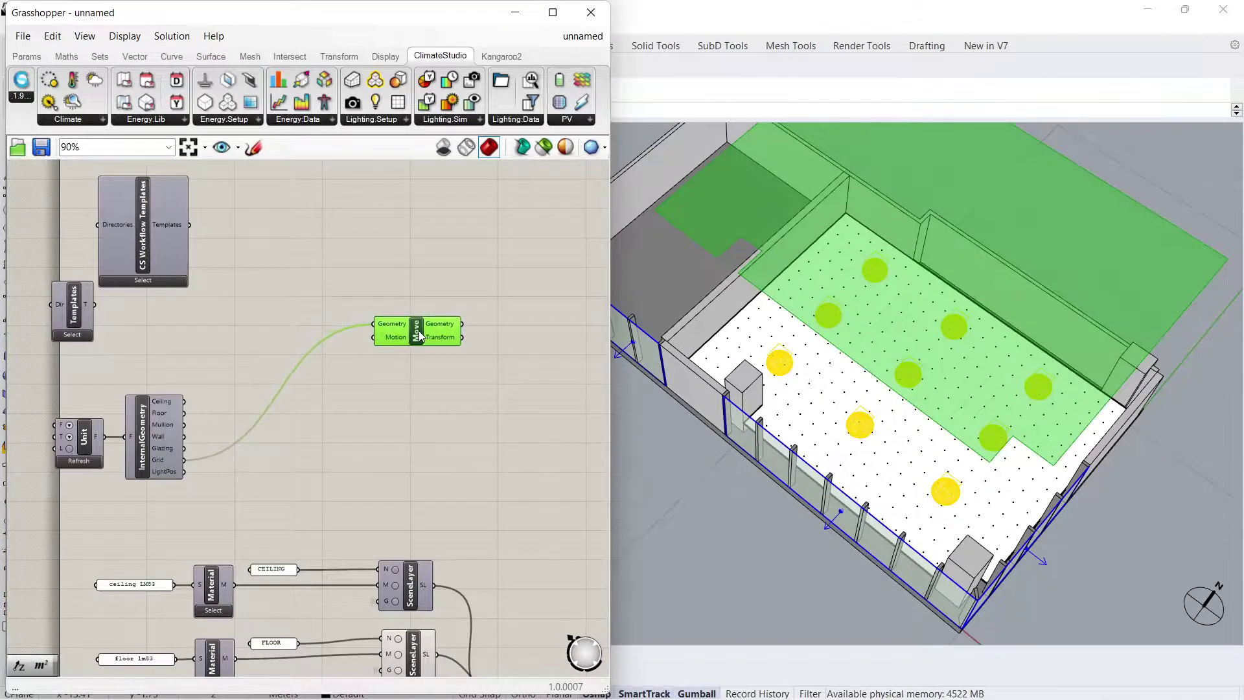
Step: Add a Unit Z vector component and a Number Slider in line before the Move component
{"action": "left_click", "coordinate": [276, 336]}
{"action": "double_click", "coordinate": [277, 336]}
{"action": "type", "text": "unit z"}
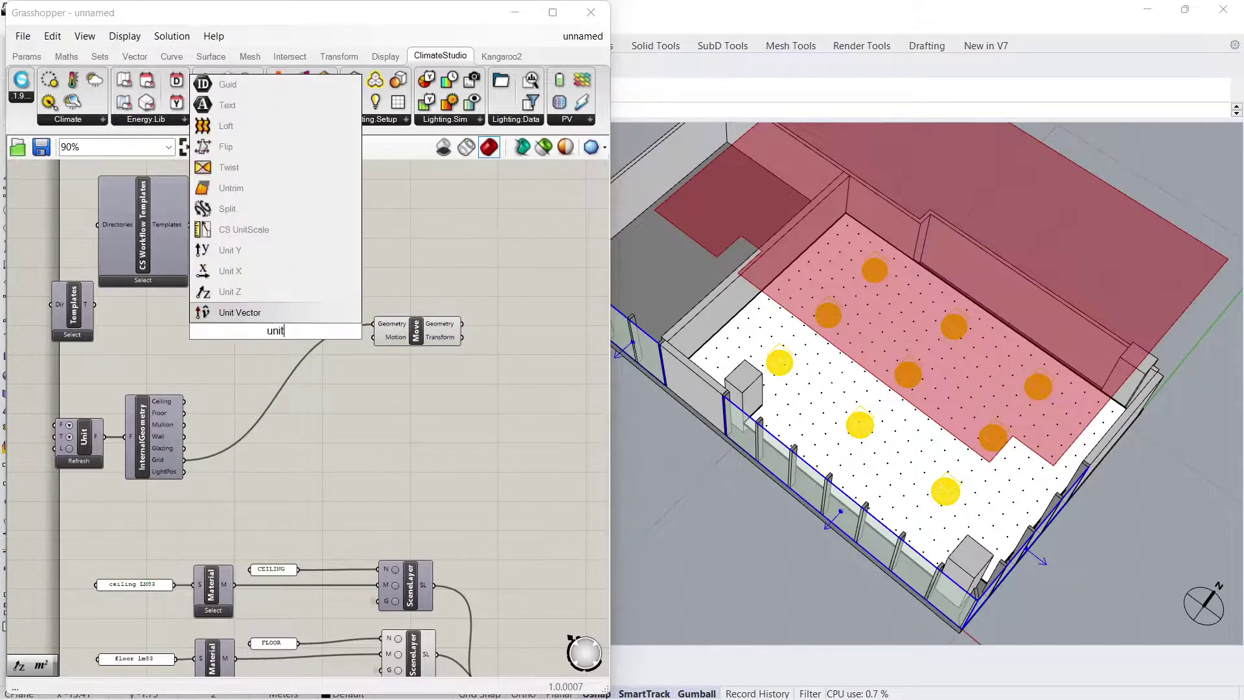
{"action": "key", "text": "Return"}
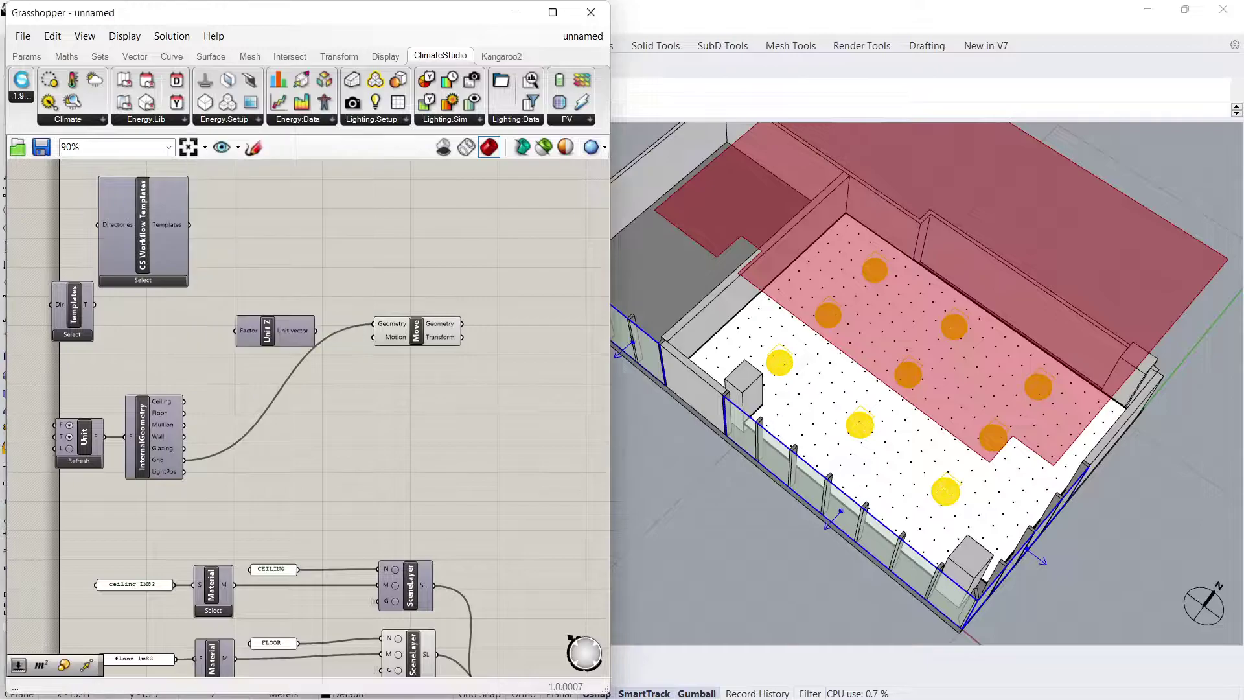
{"action": "double_click", "coordinate": [156, 330]}
{"action": "type", "text": "number "}
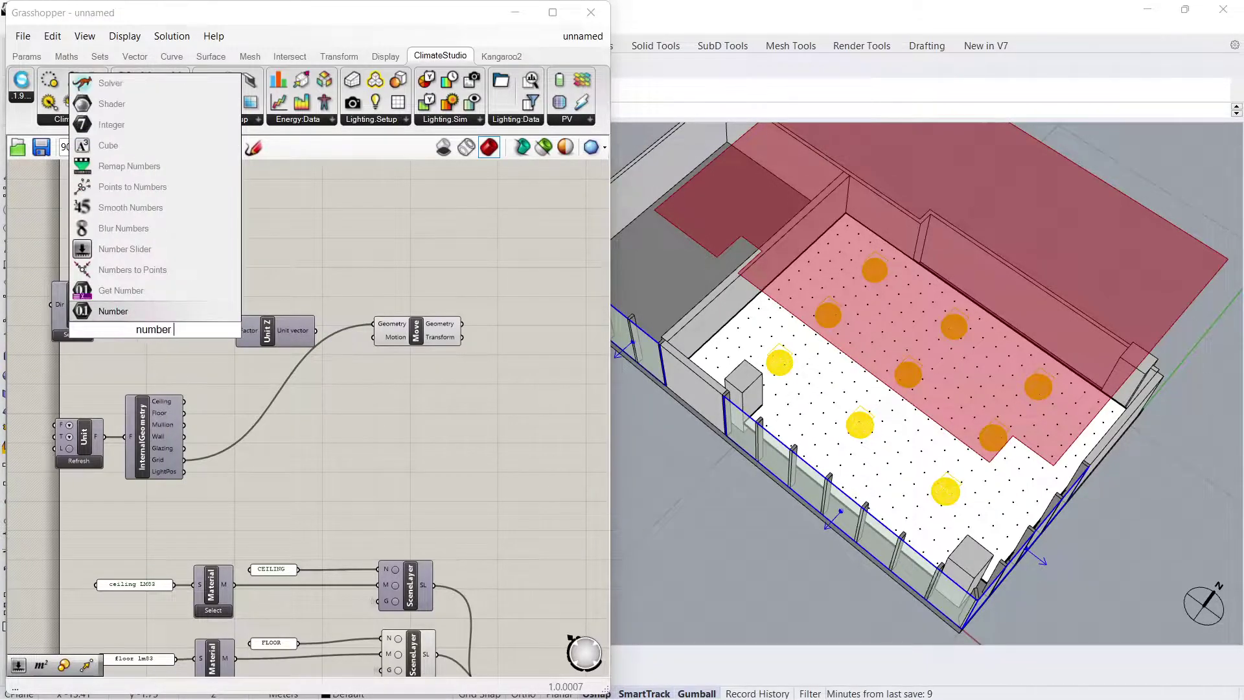
{"action": "type", "text": "slider"}
{"action": "key", "text": "Return"}
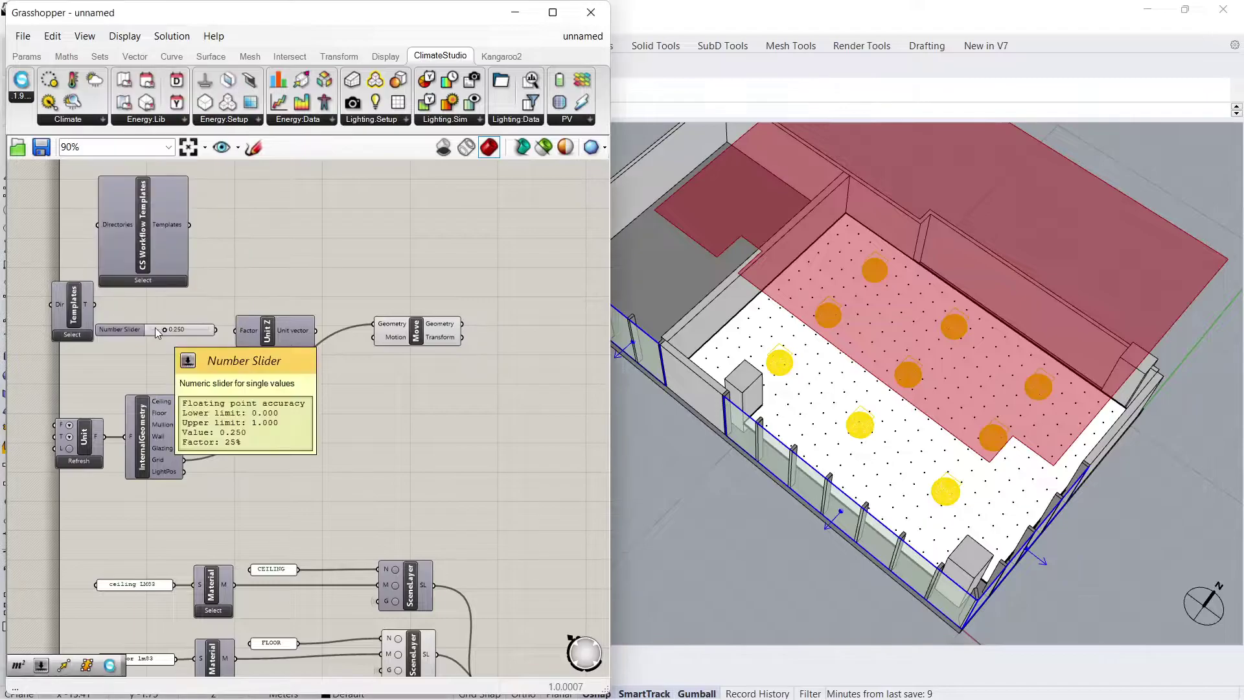
Step: Rename the number slider feeding Unit Z as "Dist to Floor" and set its accuracy to one decimal digit
{"action": "double_click", "coordinate": [156, 330]}
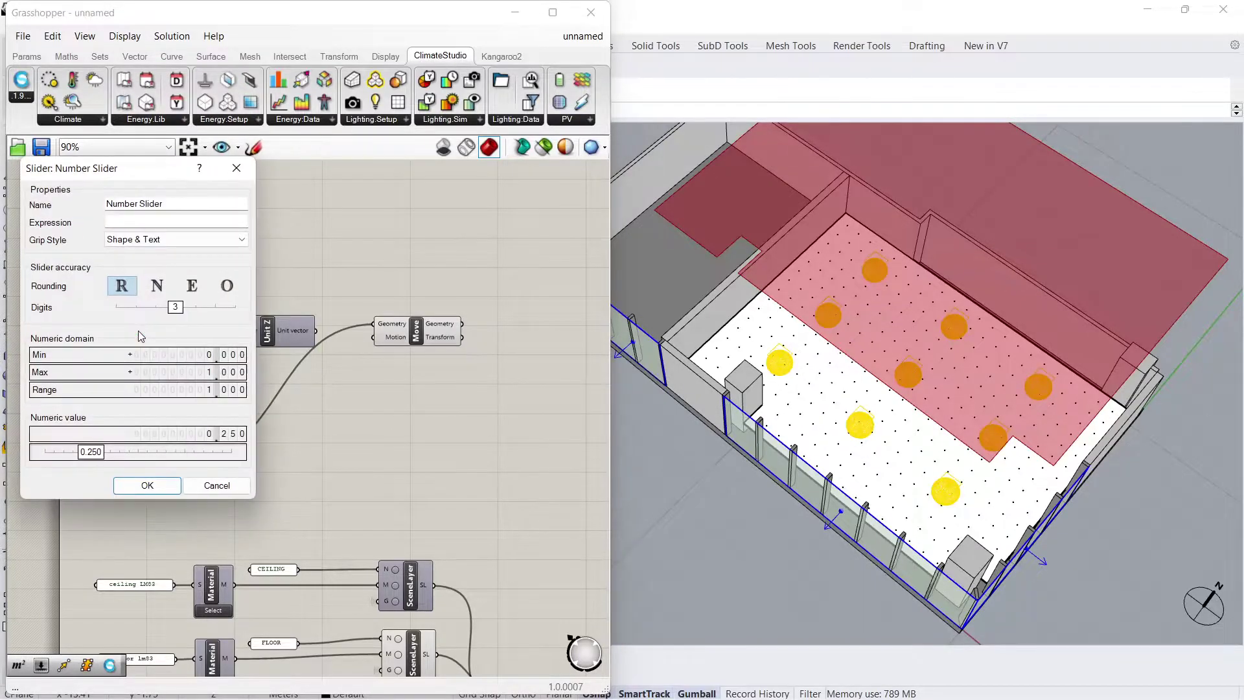
{"action": "left_click_drag", "start_coordinate": [163, 204], "coordinate": [67, 208]}
{"action": "type", "text": "Dist to Floor"}
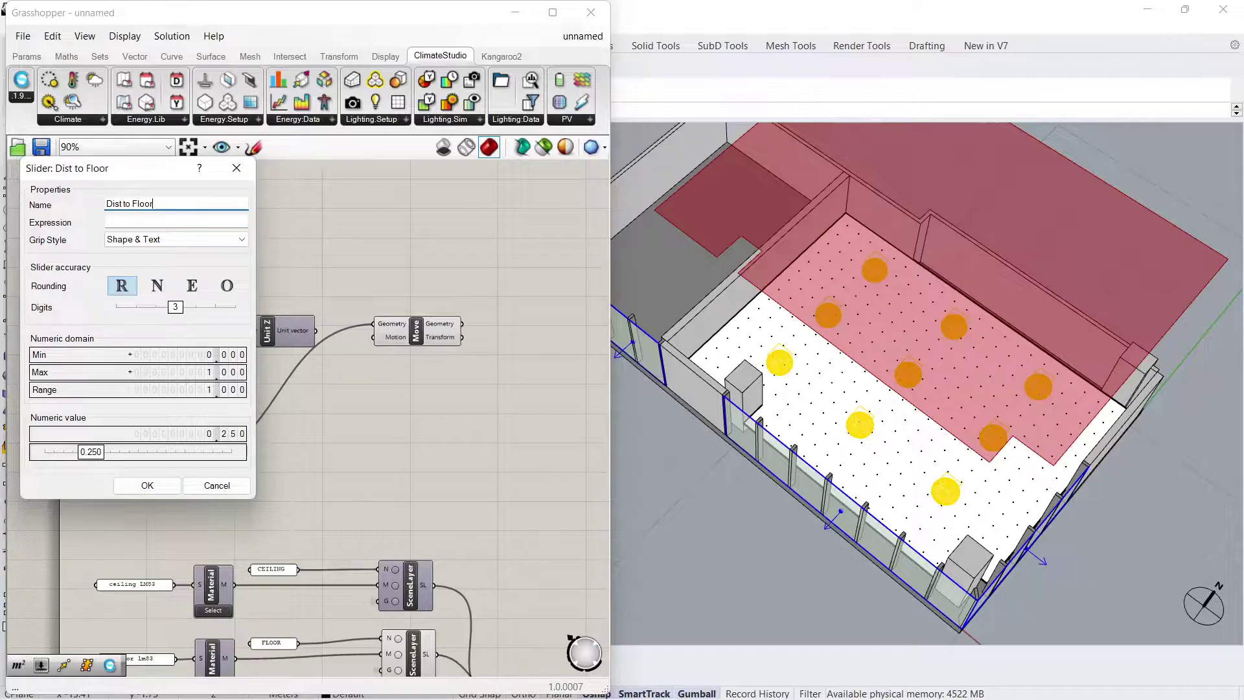
{"action": "left_click_drag", "start_coordinate": [176, 310], "coordinate": [143, 313]}
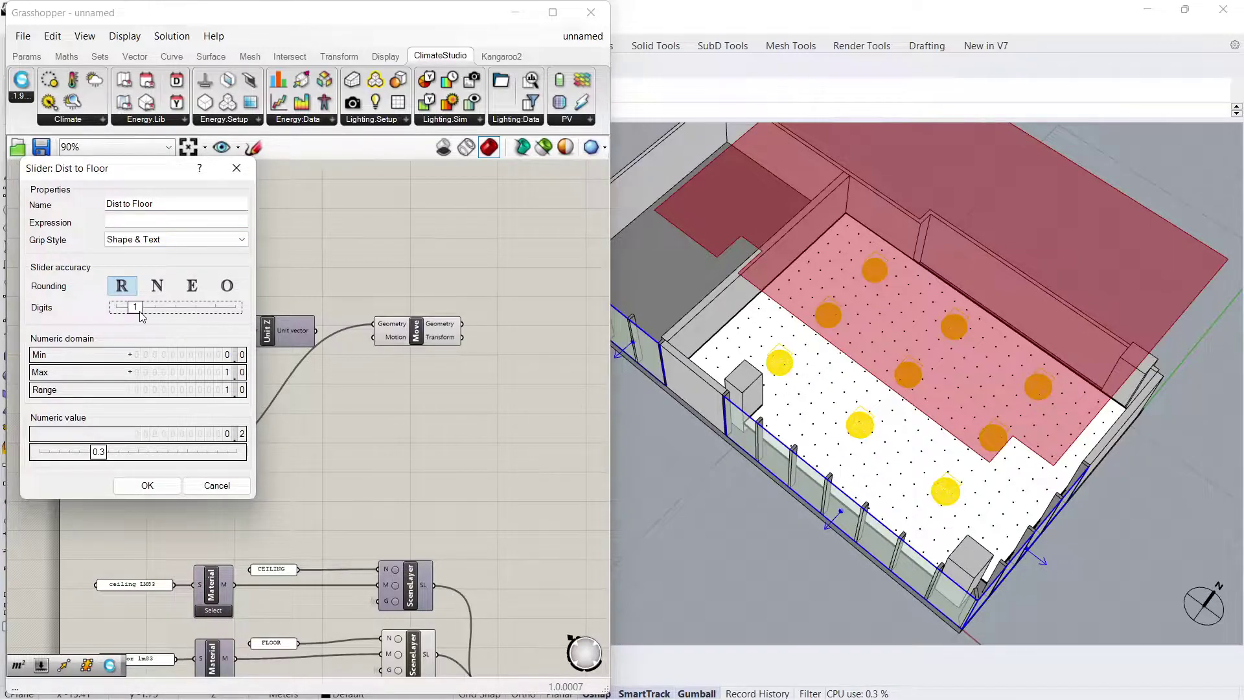
Step: Set the Dist to Floor slider's maximum to 3.0 and its value to 2.5
{"action": "double_click", "coordinate": [228, 373]}
{"action": "type", "text": "3"}
{"action": "left_click", "coordinate": [226, 372]}
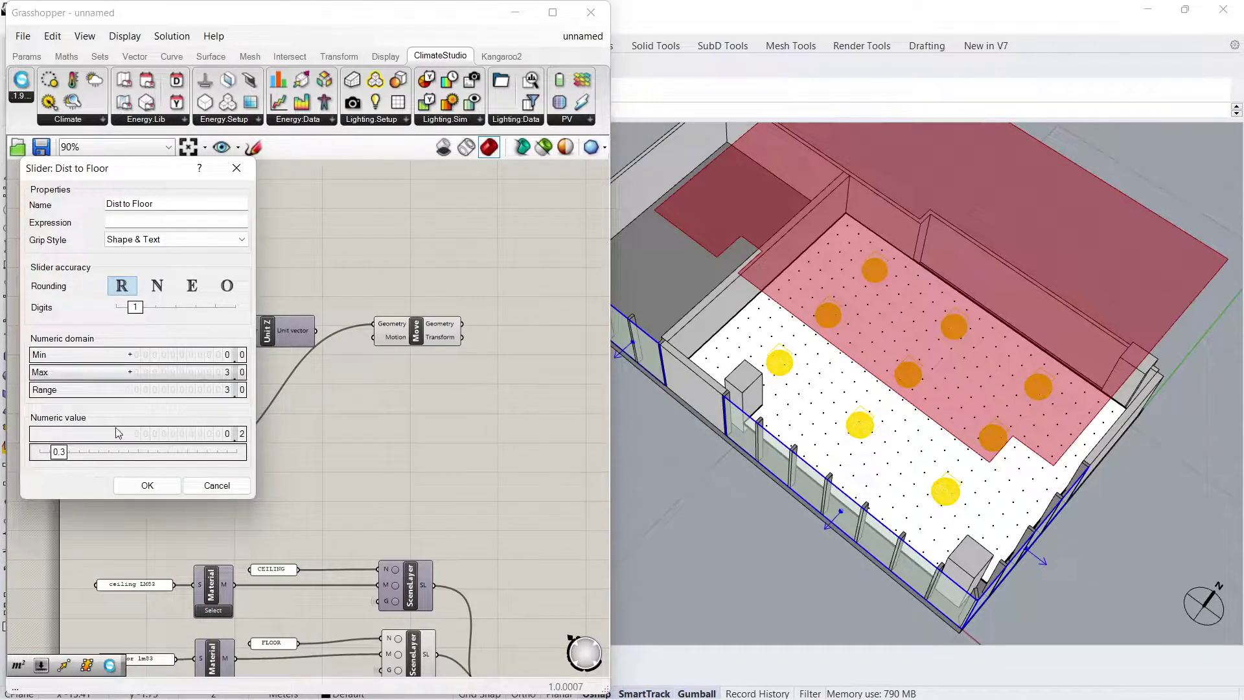
{"action": "left_click_drag", "start_coordinate": [57, 452], "coordinate": [204, 463]}
{"action": "left_click", "coordinate": [171, 485]}
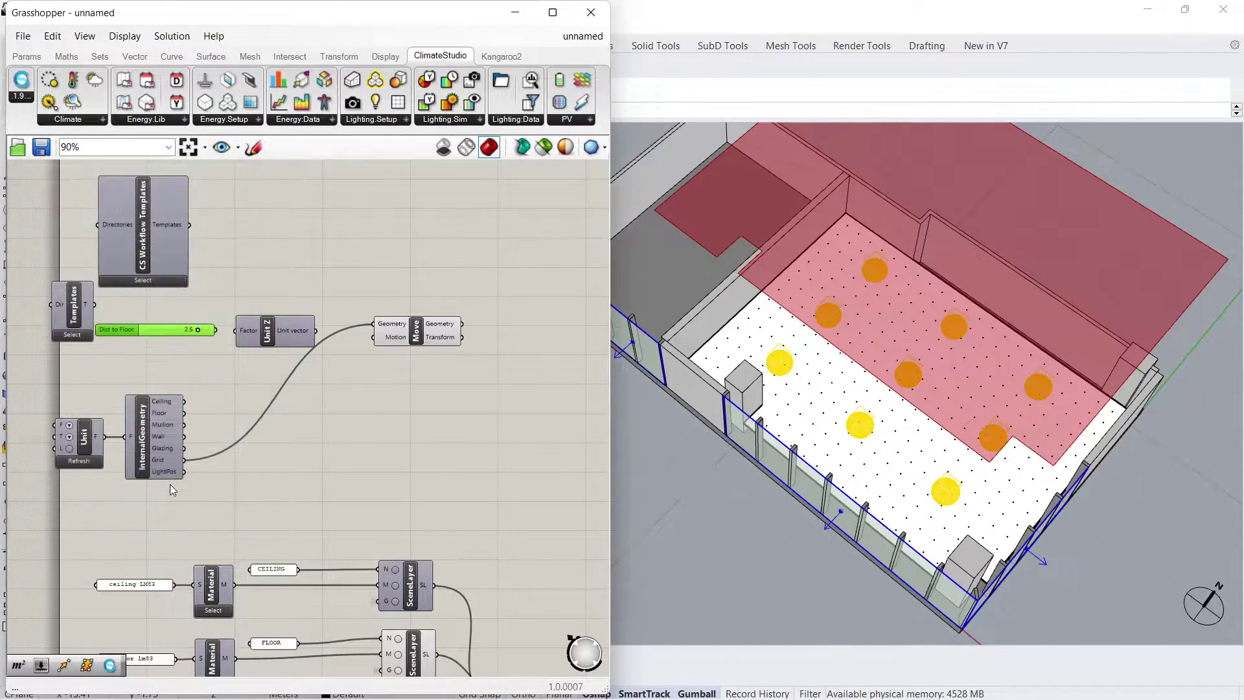
Step: Connect Dist to Floor to Unit Z's Factor and the unit vector to Move's Motion, then space out and reposition the three components
{"action": "left_click_drag", "start_coordinate": [216, 330], "coordinate": [236, 330]}
{"action": "left_click_drag", "start_coordinate": [316, 331], "coordinate": [483, 314]}
{"action": "left_click_drag", "start_coordinate": [279, 334], "coordinate": [355, 318]}
{"action": "left_click_drag", "start_coordinate": [118, 330], "coordinate": [199, 313]}
{"action": "left_click_drag", "start_coordinate": [557, 369], "coordinate": [239, 281]}
{"action": "left_click_drag", "start_coordinate": [360, 318], "coordinate": [399, 347]}
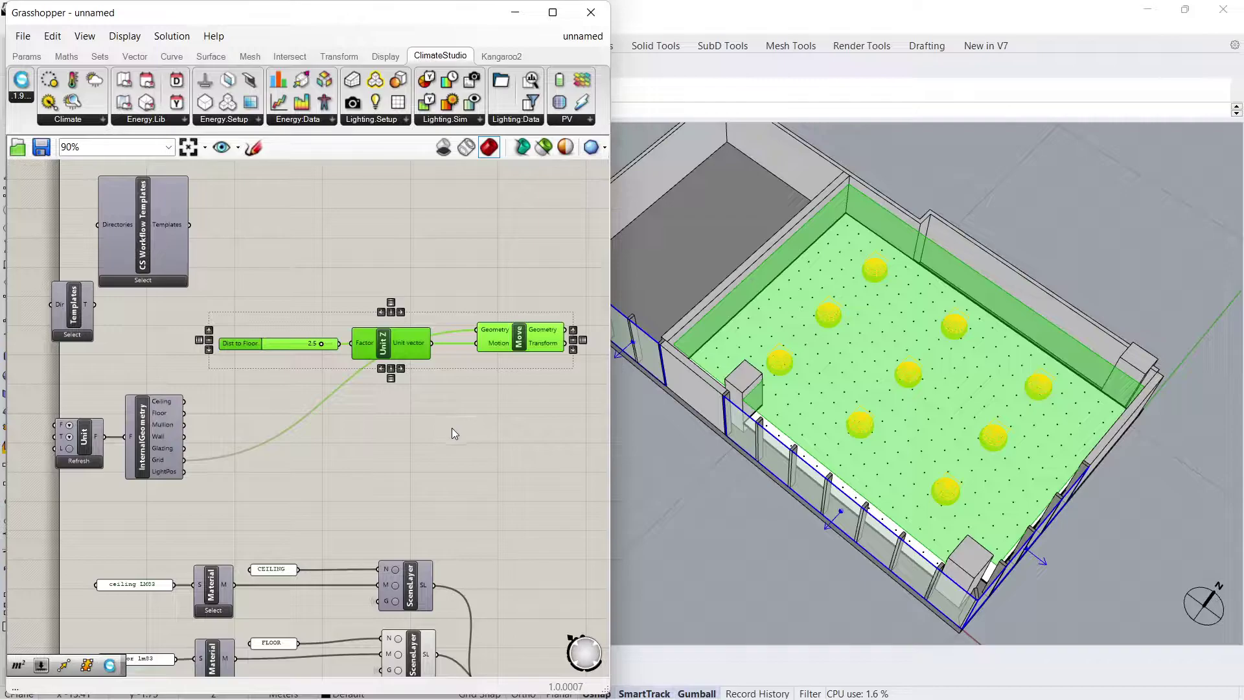
Step: Examine the raised grid surface in the model from a lower angle, and shift the Dist to Floor slider slightly away from Unit Z
{"action": "scroll", "coordinate": [456, 430], "scroll_direction": "down", "scroll_amount": 3}
{"action": "mouse_move", "coordinate": [751, 453]}
{"action": "right_mouse_down"}
{"action": "mouse_move", "coordinate": [798, 473]}
{"action": "mouse_move", "coordinate": [770, 421]}
{"action": "mouse_move", "coordinate": [774, 455]}
{"action": "right_mouse_up"}
{"action": "scroll", "coordinate": [880, 462], "scroll_direction": "up", "scroll_amount": 4}
{"action": "right_click_drag", "start_coordinate": [884, 486], "coordinate": [875, 440], "text": "shift"}
{"action": "right_click_drag", "start_coordinate": [865, 490], "coordinate": [847, 454]}
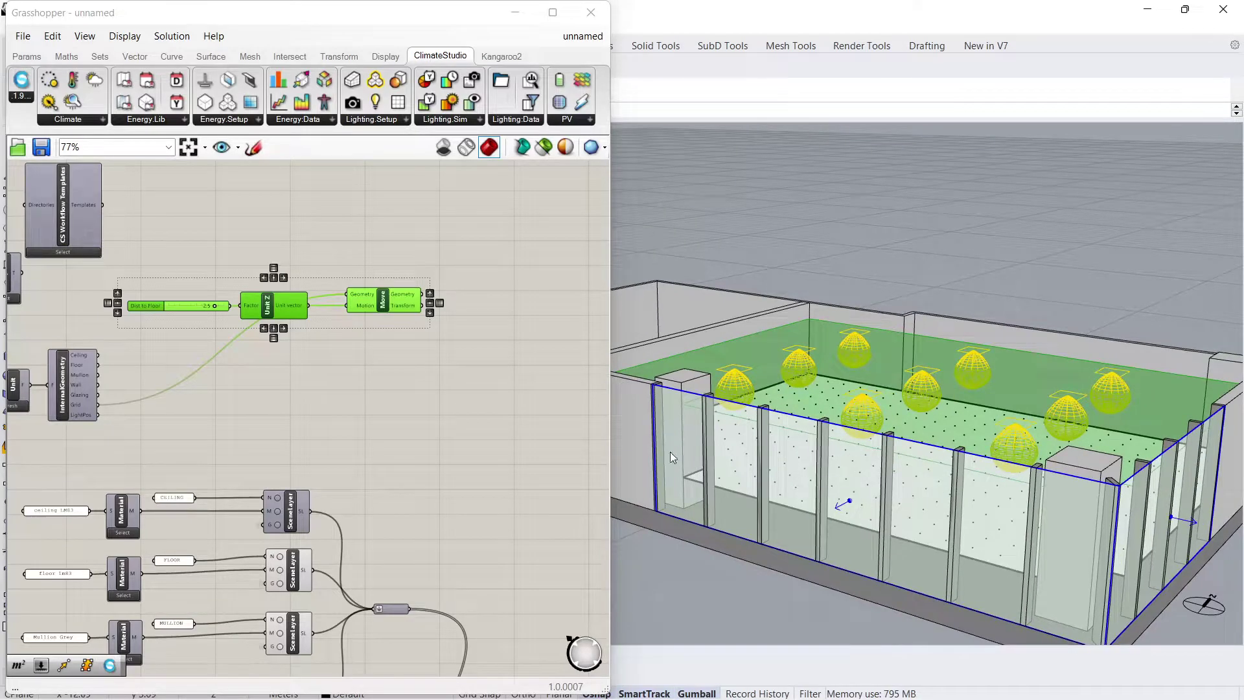
{"action": "left_click", "coordinate": [308, 406]}
{"action": "mouse_move", "coordinate": [213, 309]}
{"action": "left_mouse_down"}
{"action": "mouse_move", "coordinate": [192, 310]}
{"action": "mouse_move", "coordinate": [203, 305]}
{"action": "left_mouse_up"}
{"action": "left_click", "coordinate": [208, 324]}
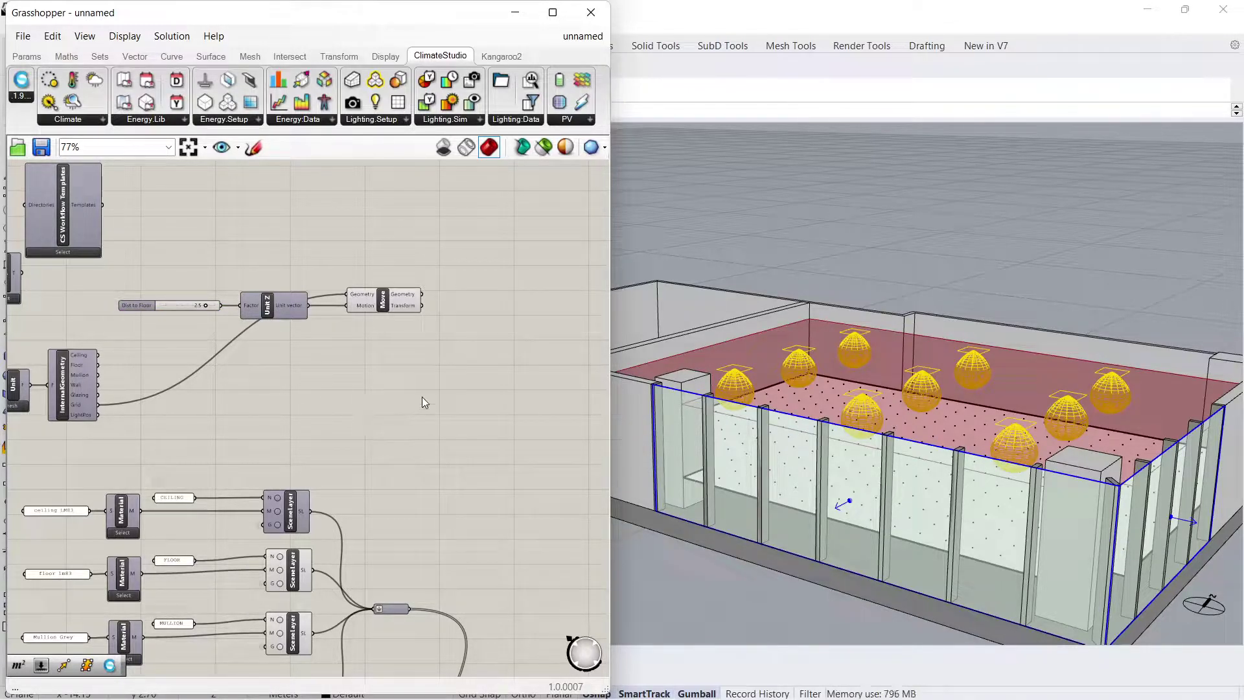
Step: Add a Scale component beyond the Move component and an Area component above it
{"action": "right_click_drag", "start_coordinate": [422, 397], "coordinate": [373, 388]}
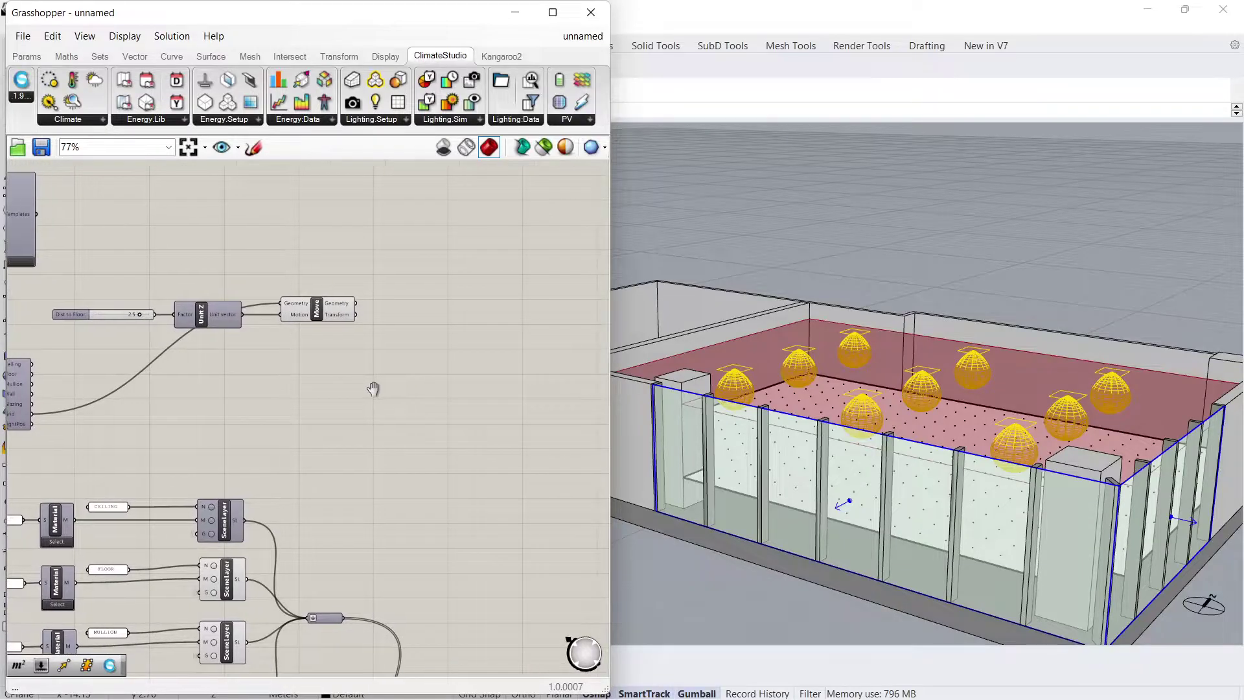
{"action": "double_click", "coordinate": [443, 325]}
{"action": "type", "text": "scale"}
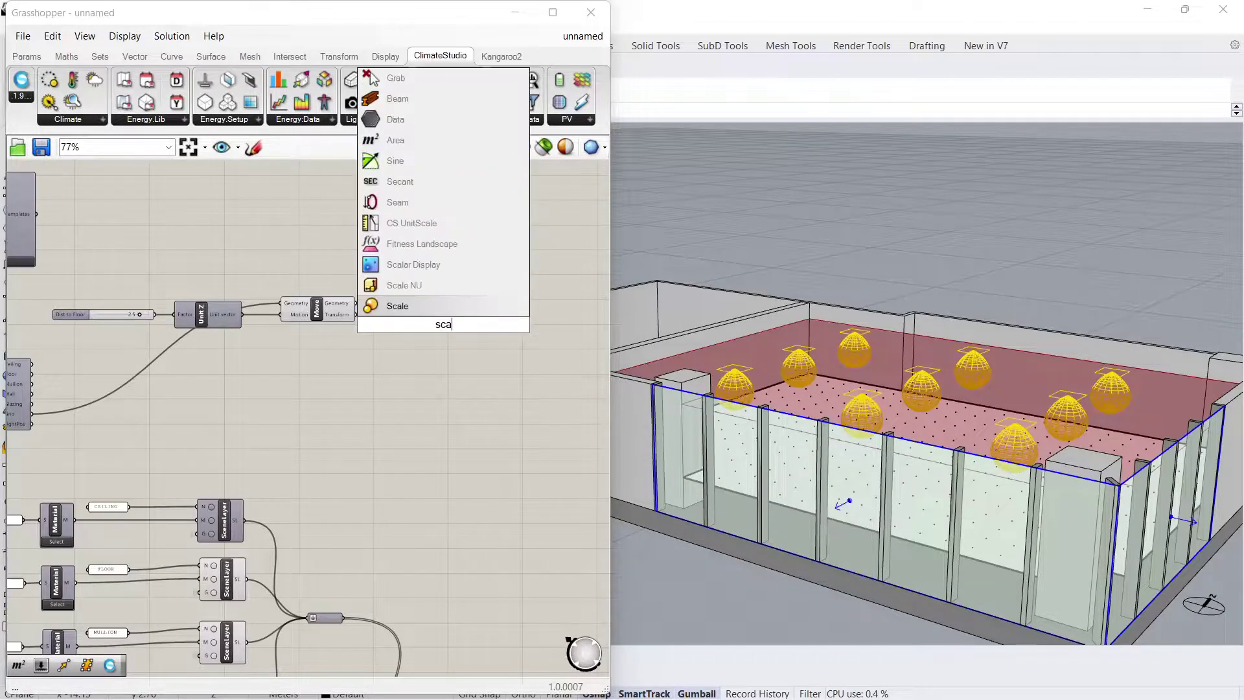
{"action": "key", "text": "Return"}
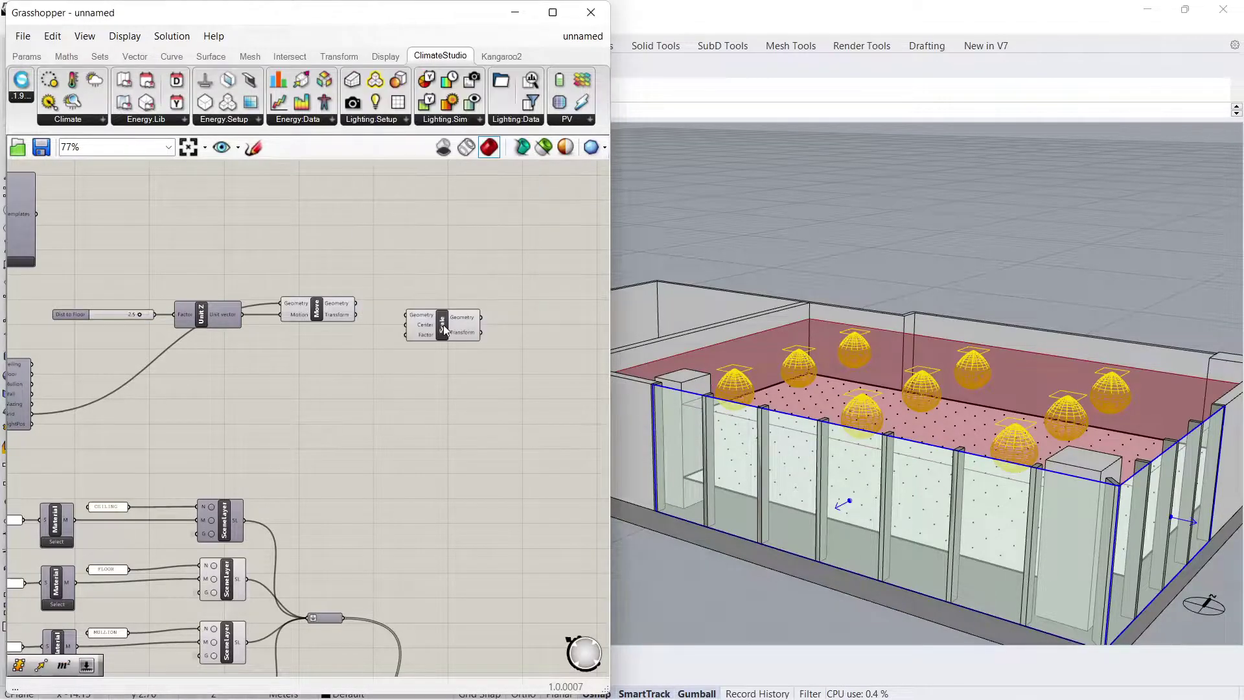
{"action": "double_click", "coordinate": [442, 263]}
{"action": "type", "text": "area"}
{"action": "key", "text": "Return"}
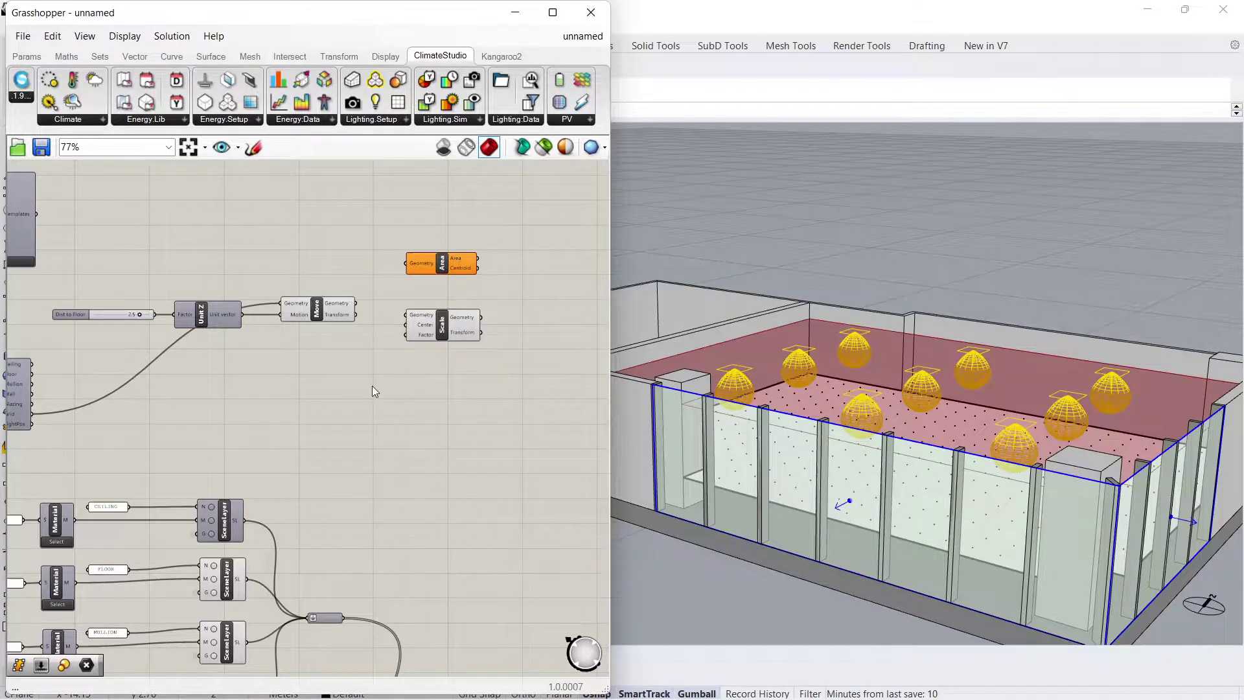
Step: Connect Move's Geometry output to the Geometry inputs of both Area and Scale
{"action": "scroll", "coordinate": [339, 304], "scroll_direction": "up", "scroll_amount": 4}
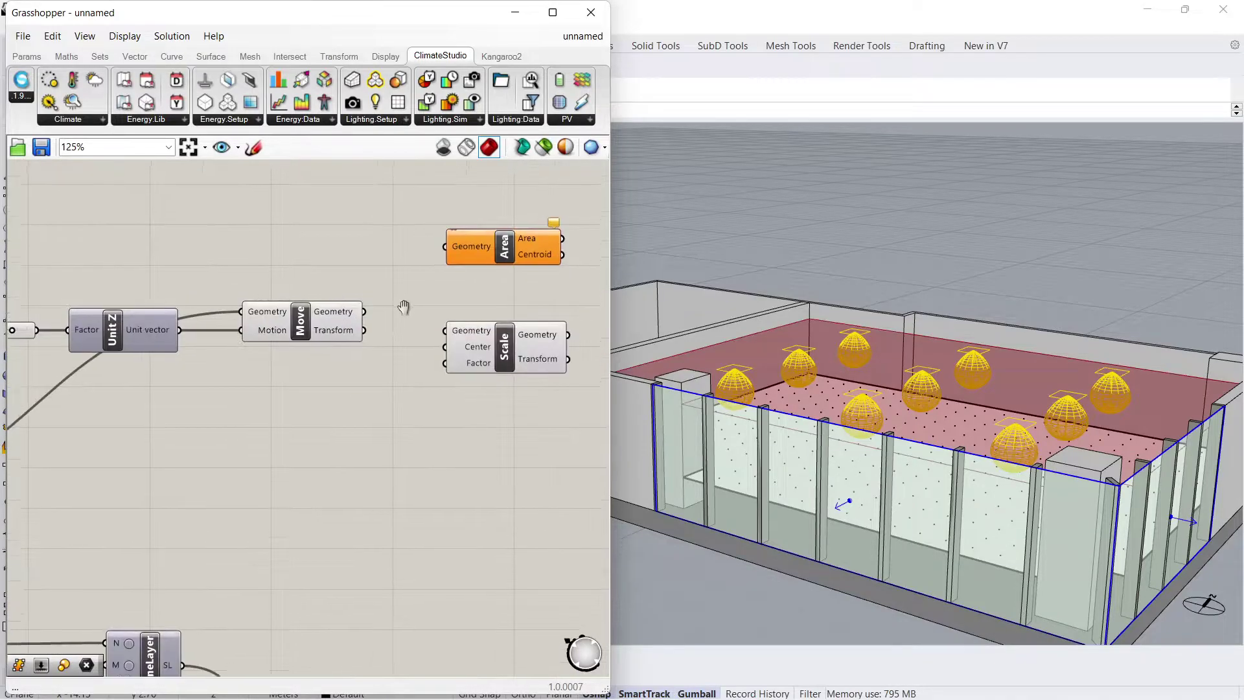
{"action": "left_click_drag", "start_coordinate": [337, 347], "coordinate": [417, 281]}
{"action": "left_click_drag", "start_coordinate": [339, 348], "coordinate": [421, 372]}
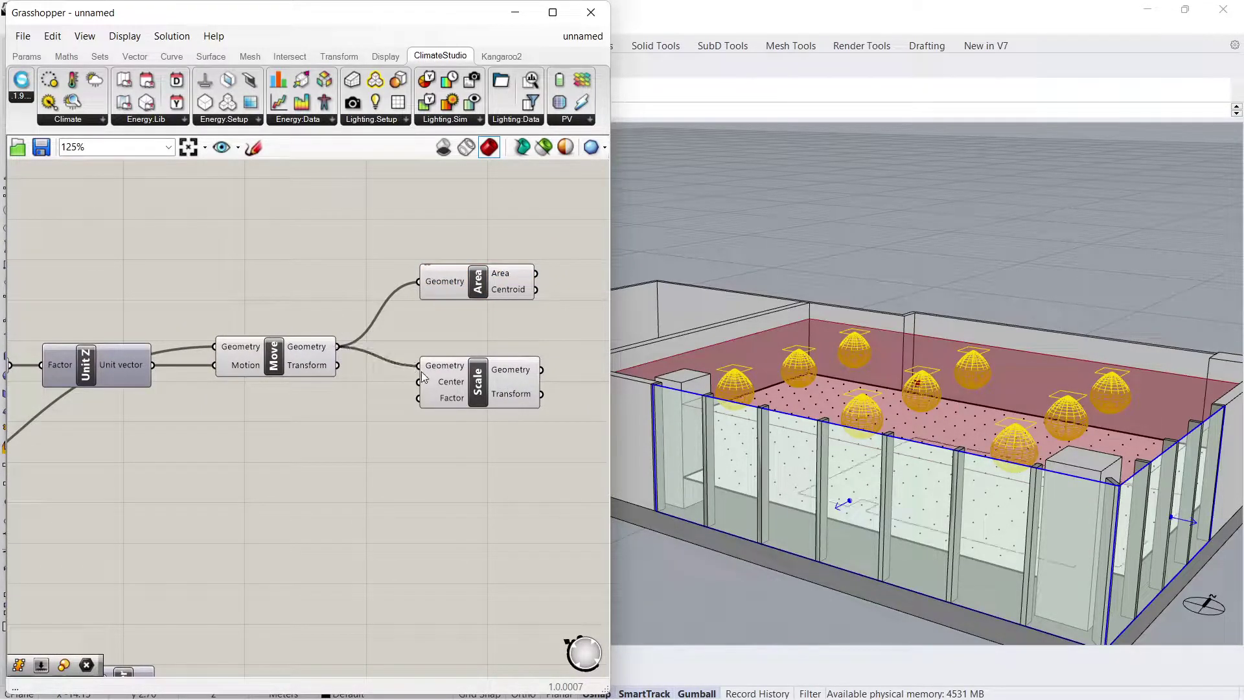
Step: Spread the Scale and Area components apart and connect Area's Centroid output to Scale's Center input
{"action": "right_click_drag", "start_coordinate": [462, 491], "coordinate": [294, 473]}
{"action": "scroll", "coordinate": [293, 473], "scroll_direction": "down", "scroll_amount": 1}
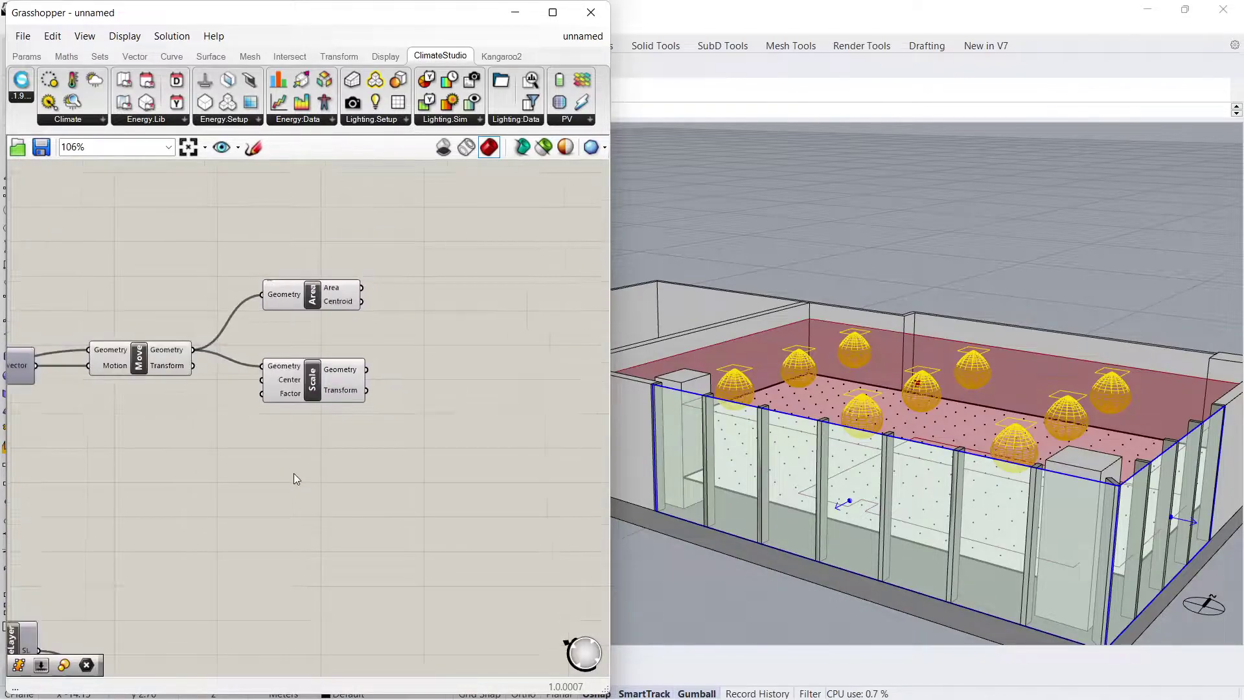
{"action": "right_click_drag", "start_coordinate": [384, 485], "coordinate": [345, 483]}
{"action": "left_click_drag", "start_coordinate": [275, 383], "coordinate": [456, 365]}
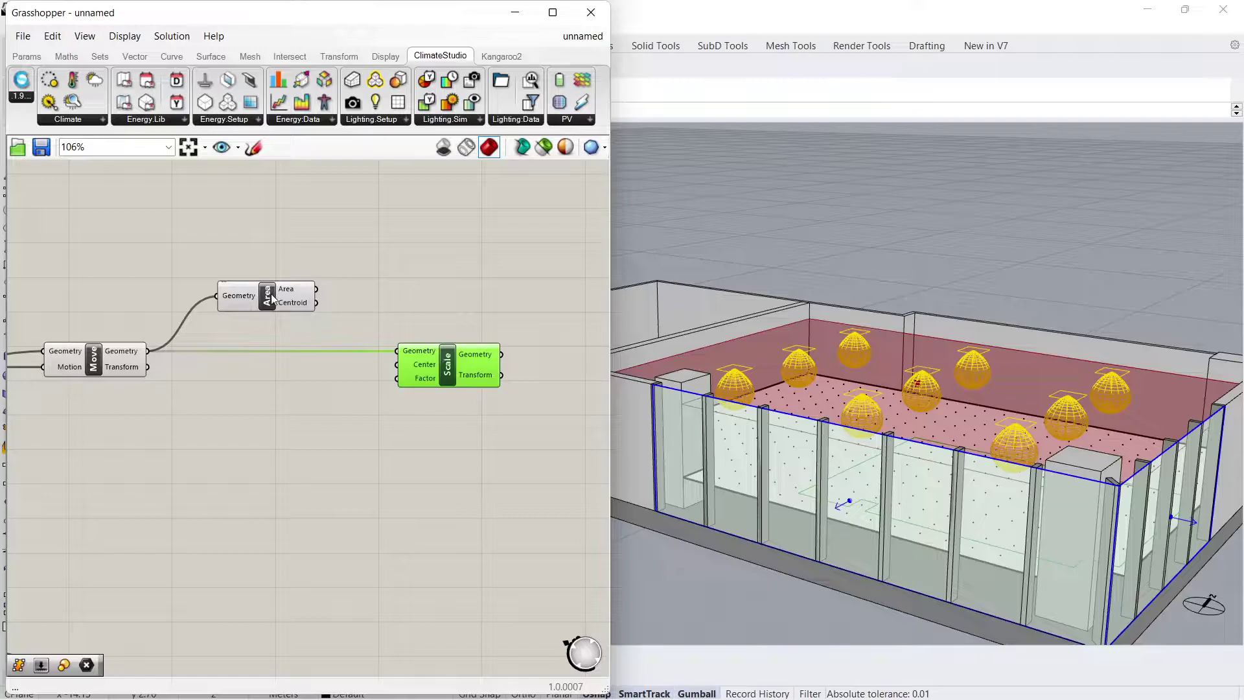
{"action": "left_click_drag", "start_coordinate": [285, 305], "coordinate": [396, 364]}
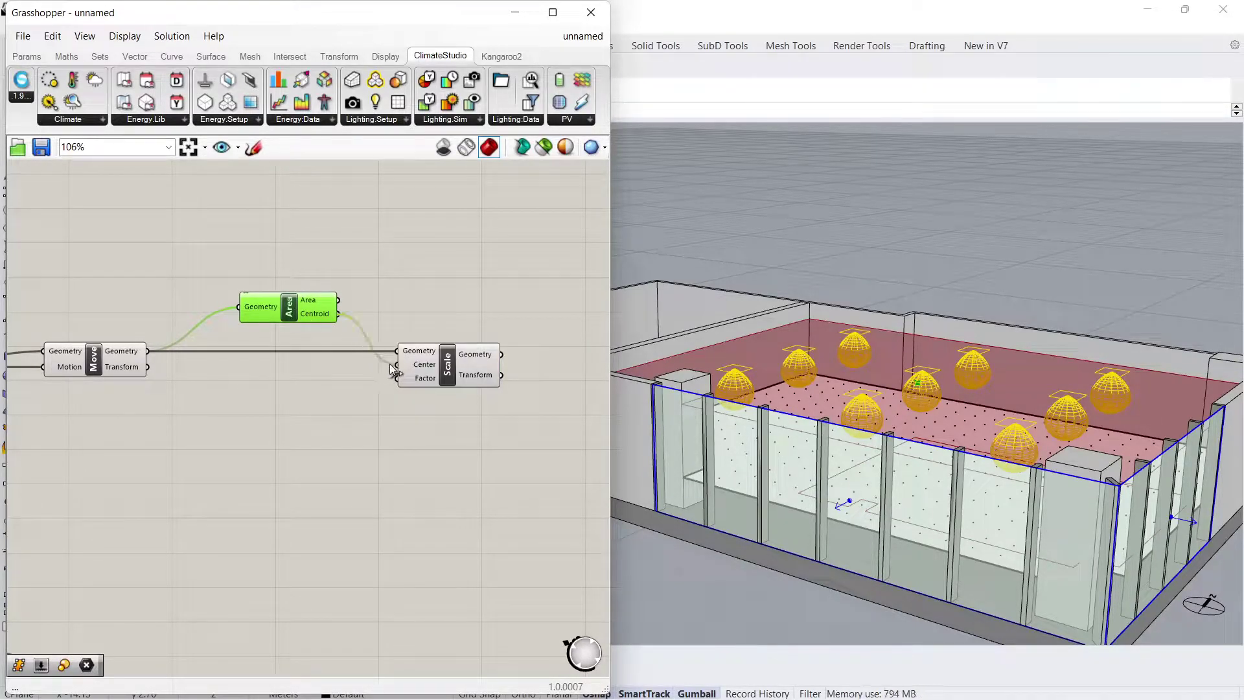
{"action": "left_click", "coordinate": [235, 419]}
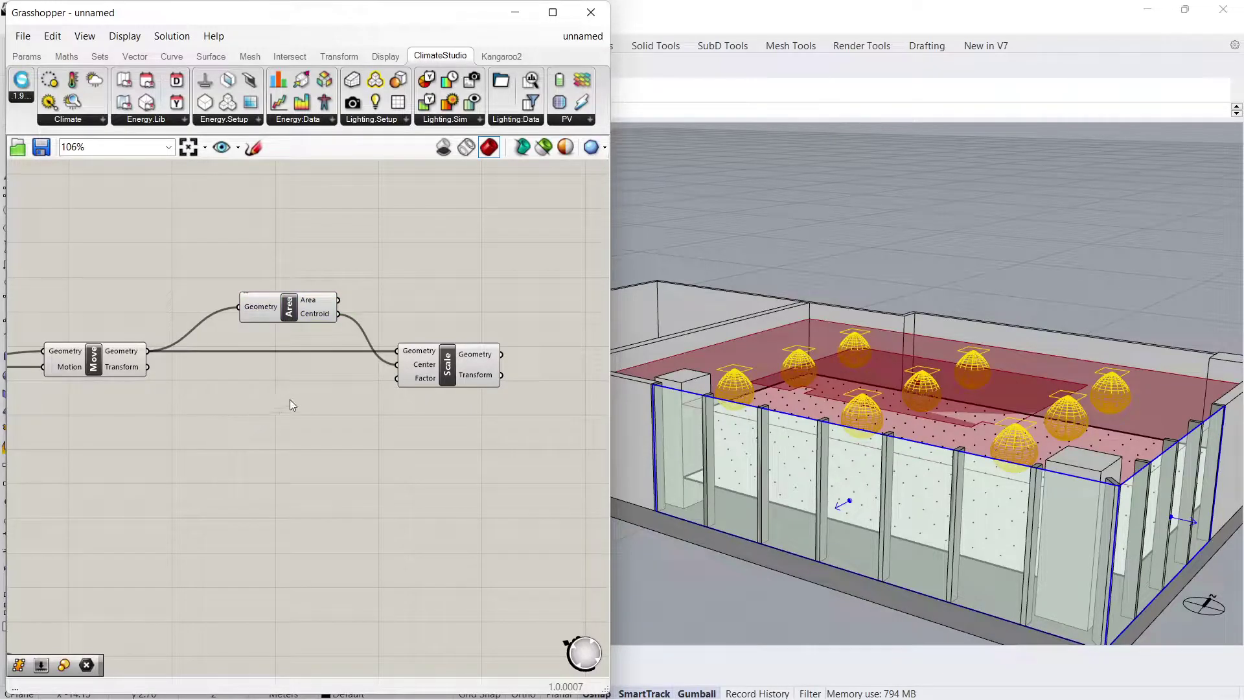
Step: Add a Number Slider below Area and connect it to Scale's Factor input
{"action": "double_click", "coordinate": [316, 377]}
{"action": "type", "text": "number"}
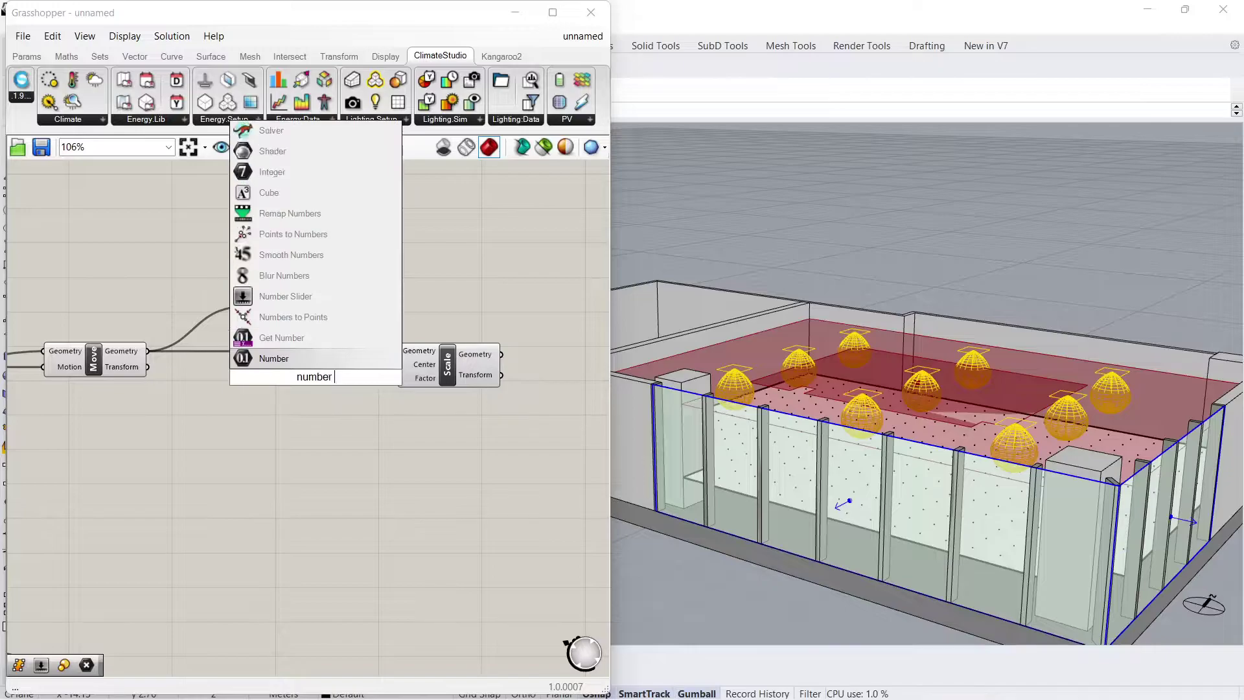
{"action": "type", "text": " slider"}
{"action": "key", "text": "Return"}
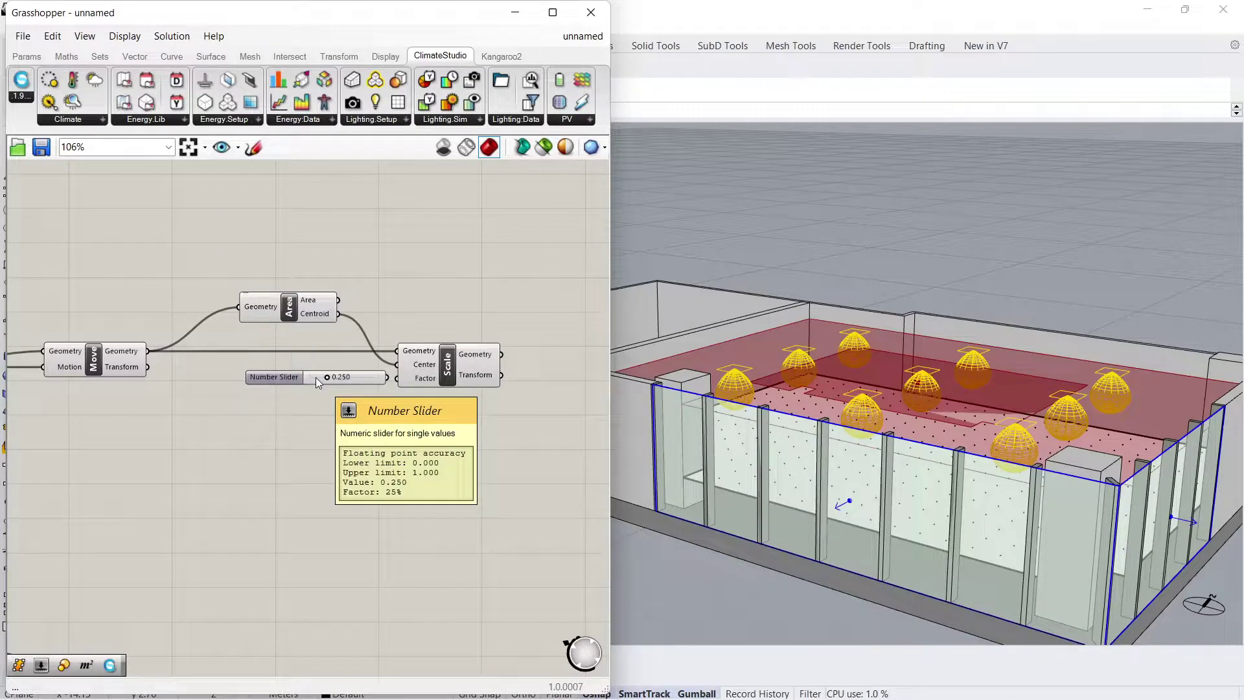
{"action": "left_click_drag", "start_coordinate": [387, 377], "coordinate": [397, 378]}
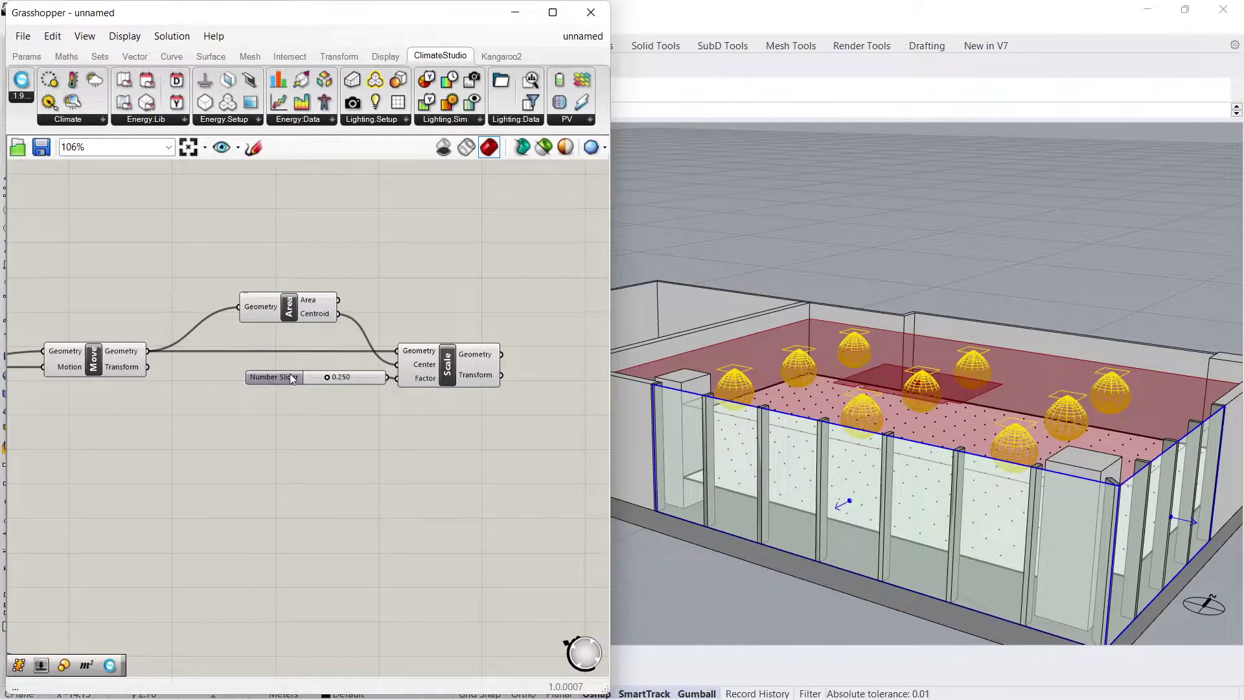
Step: Rename the slider as "Scale Factor", set it to one decimal digit and give it a value of 0.8
{"action": "double_click", "coordinate": [281, 376]}
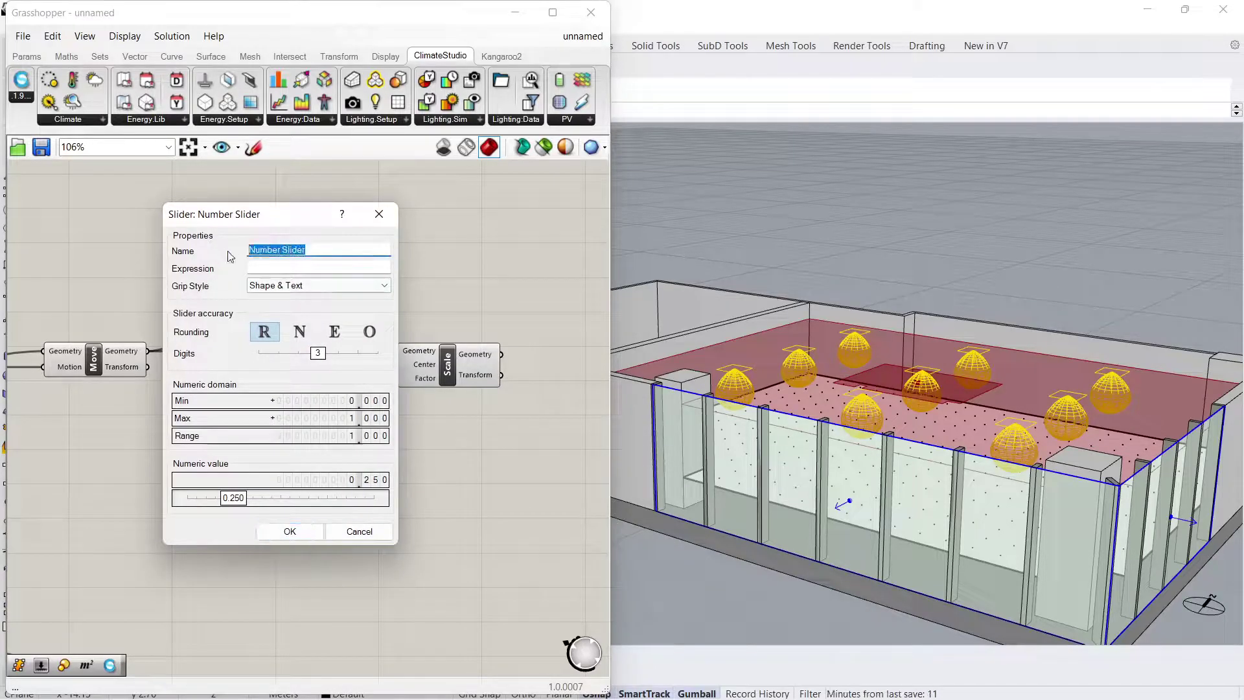
{"action": "type", "text": "Scale Factor"}
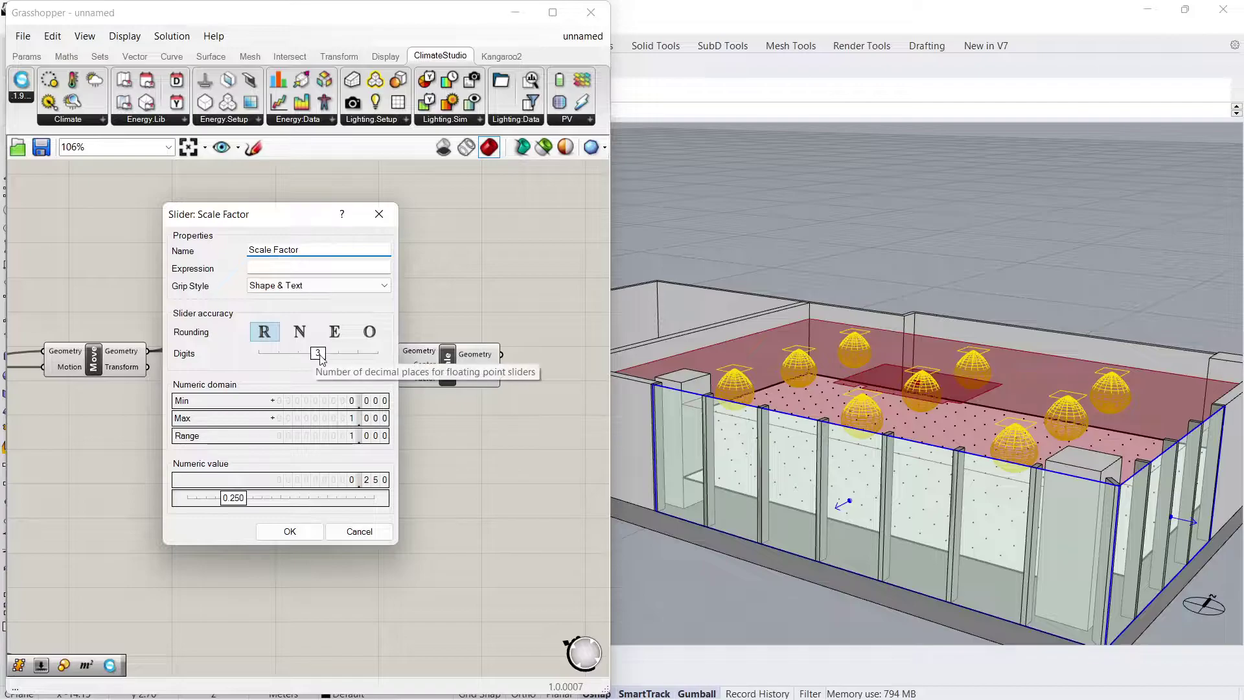
{"action": "left_click_drag", "start_coordinate": [316, 354], "coordinate": [277, 364]}
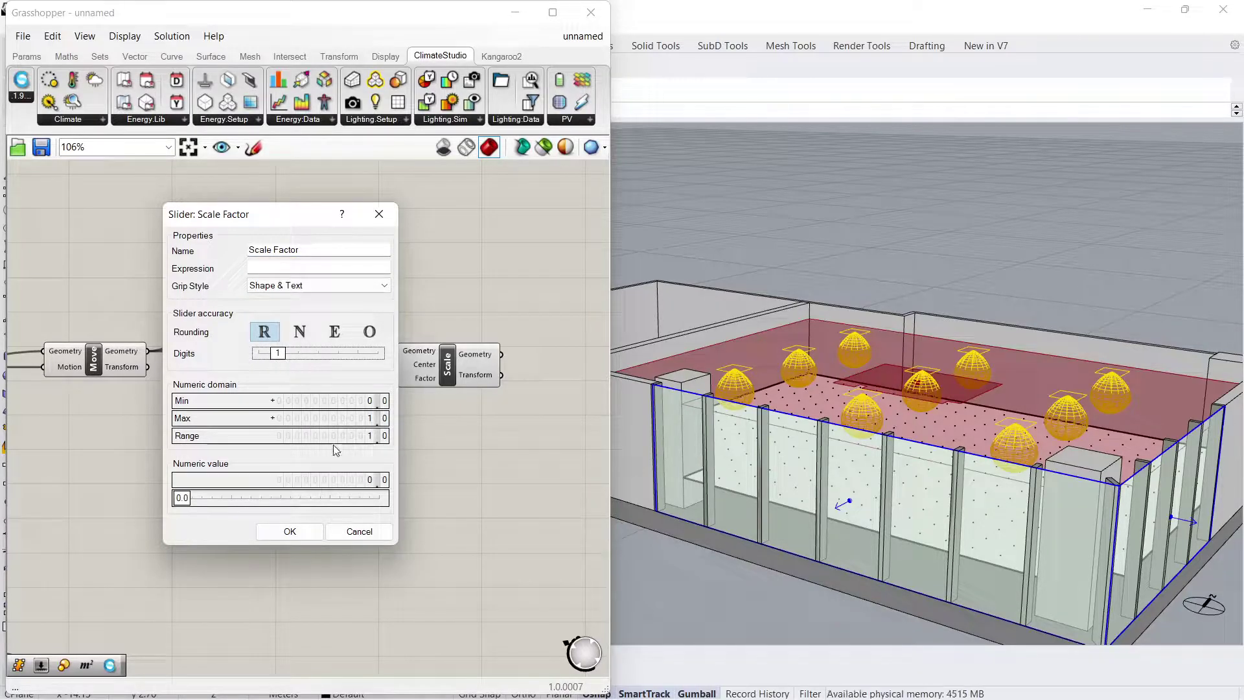
{"action": "left_click_drag", "start_coordinate": [188, 499], "coordinate": [338, 499]}
{"action": "left_click", "coordinate": [309, 533]}
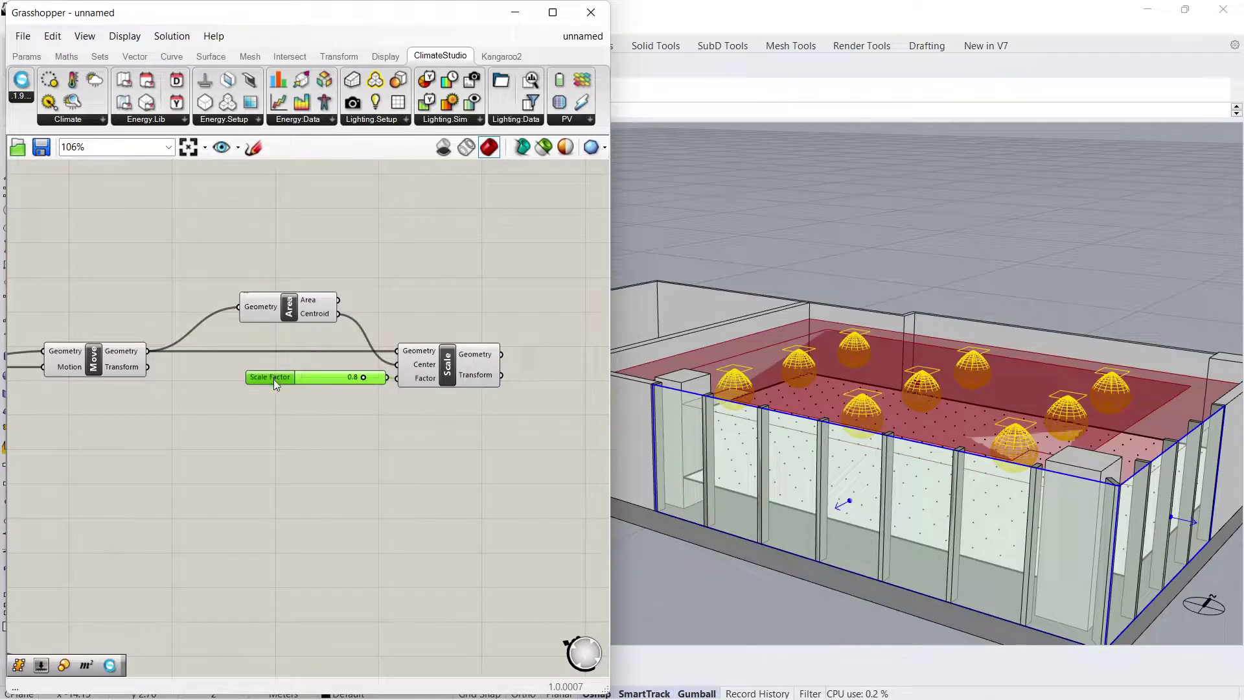
{"action": "left_click_drag", "start_coordinate": [273, 379], "coordinate": [266, 380]}
{"action": "left_click", "coordinate": [388, 457]}
Step: Add a Surface Frames component beyond Scale, connect Scale's Geometry output to its Surface input, and view the generated frames from above
{"action": "right_click_drag", "start_coordinate": [496, 488], "coordinate": [368, 418]}
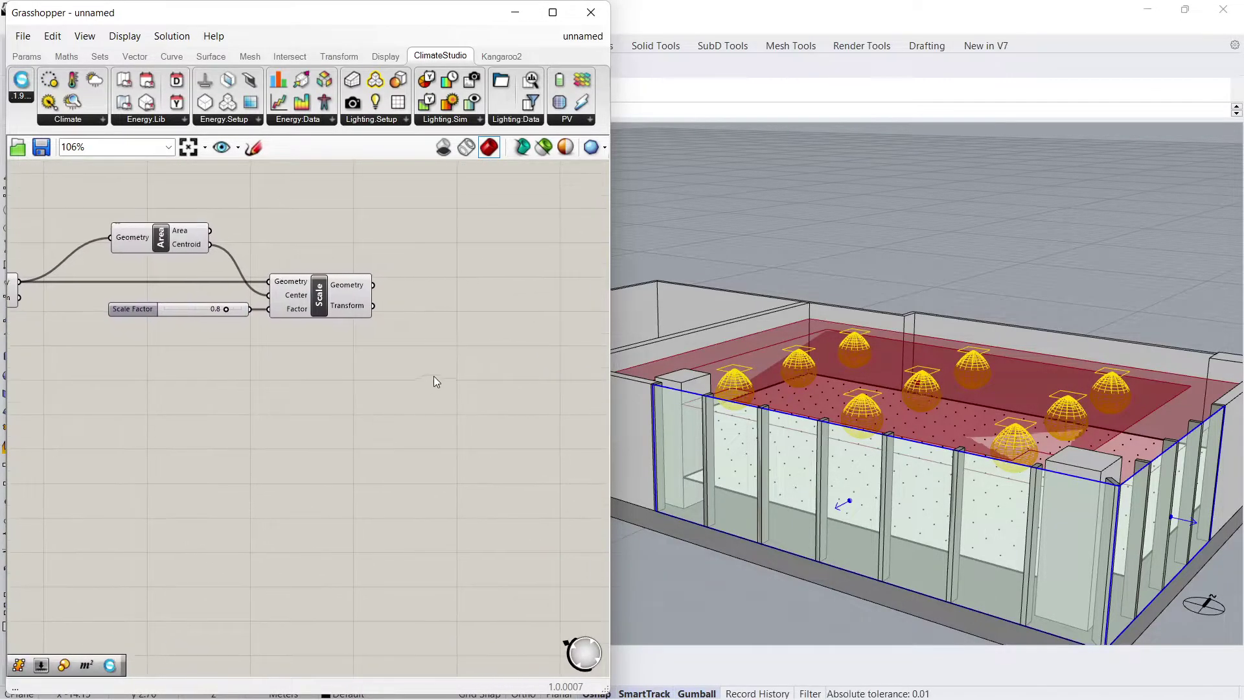
{"action": "double_click", "coordinate": [433, 376]}
{"action": "type", "text": "surface fram"}
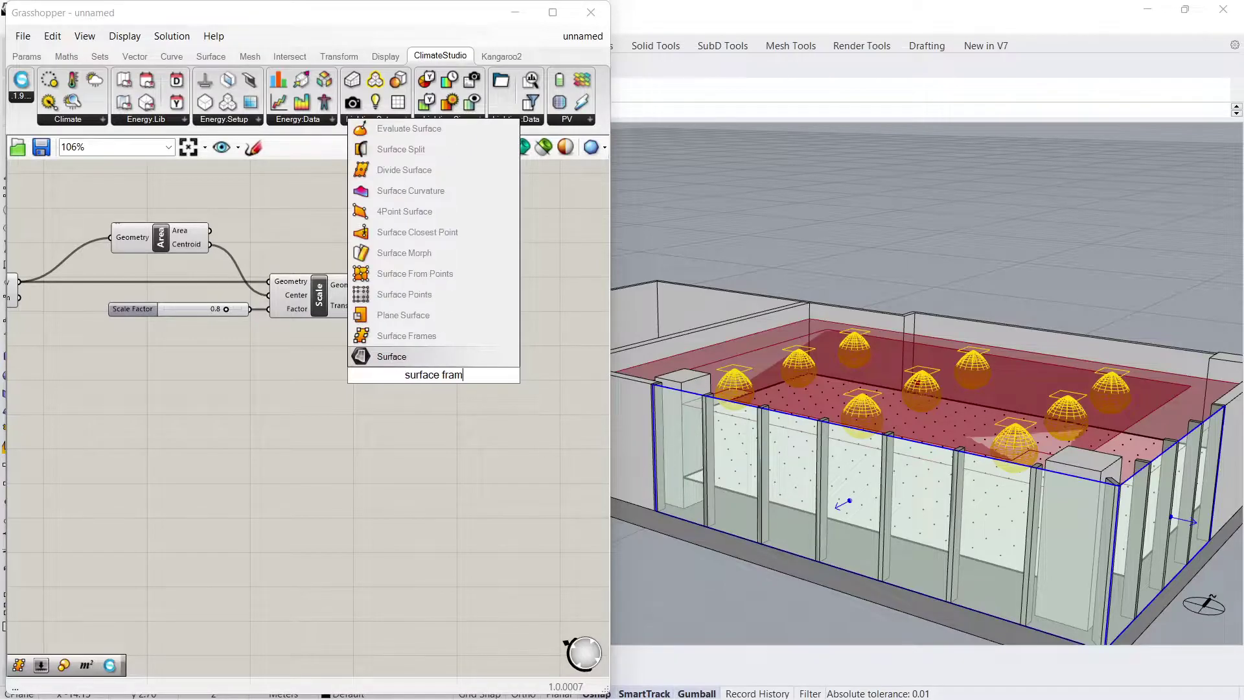
{"action": "key", "text": "Return"}
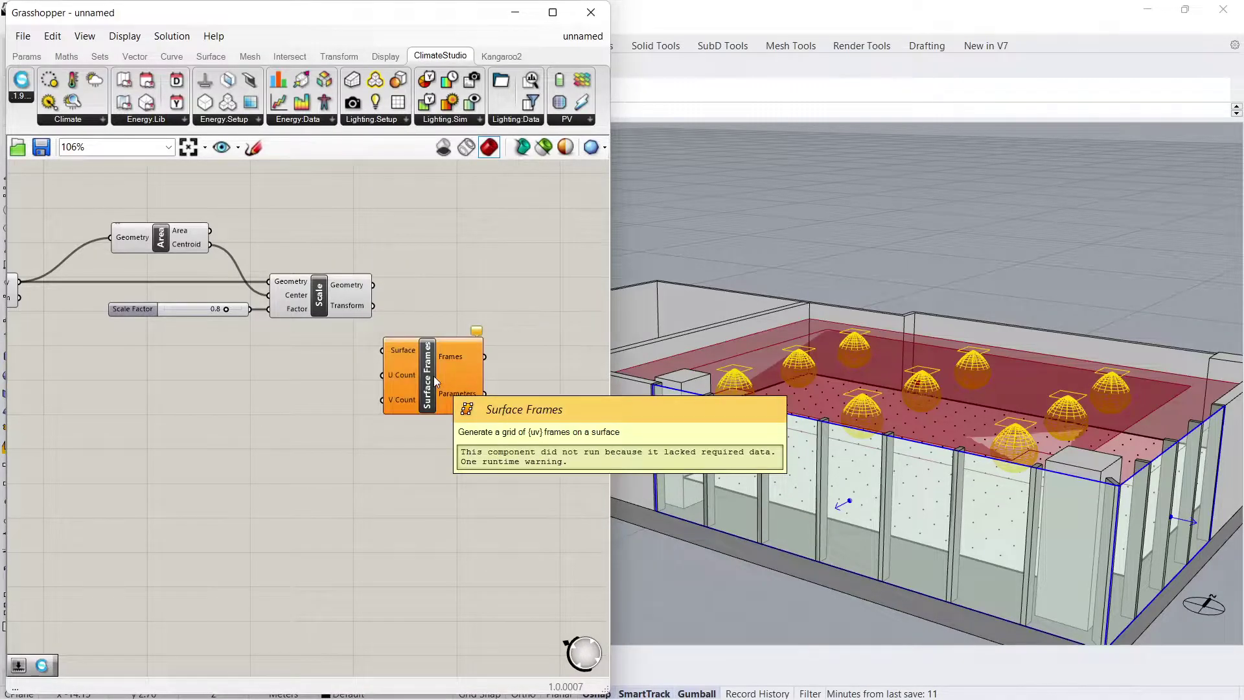
{"action": "left_click_drag", "start_coordinate": [433, 376], "coordinate": [488, 364]}
{"action": "left_click_drag", "start_coordinate": [372, 285], "coordinate": [434, 332]}
{"action": "left_click", "coordinate": [372, 381]}
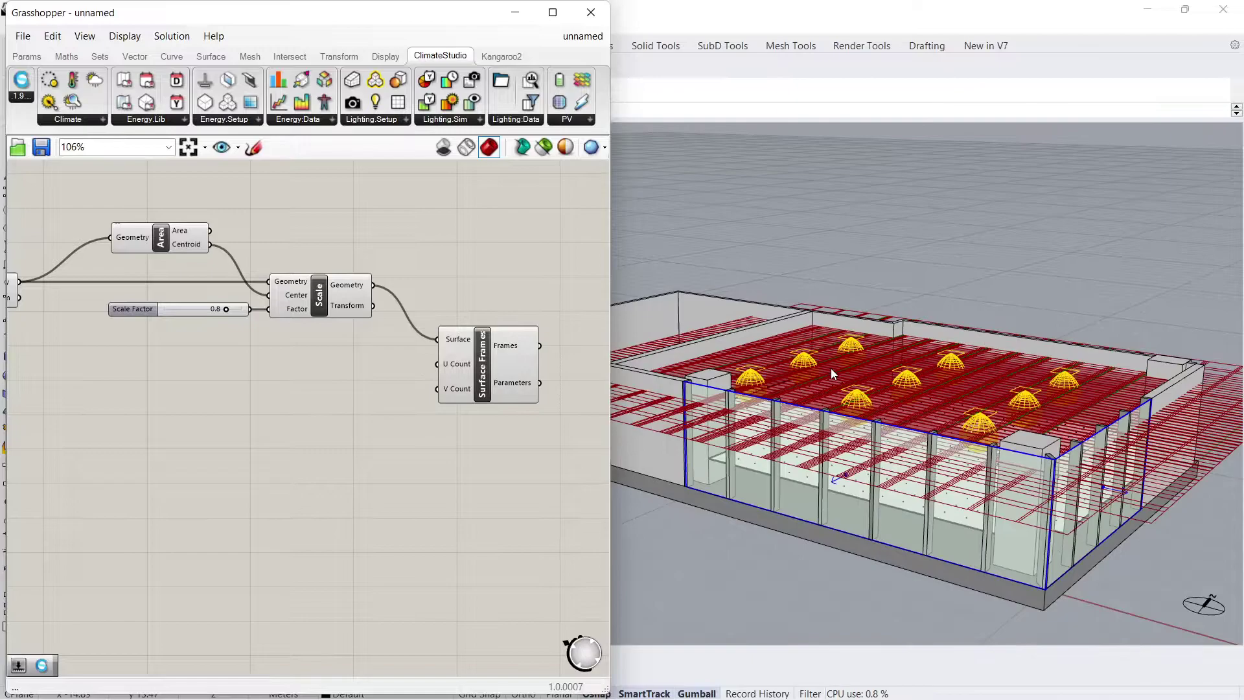
{"action": "right_click_drag", "start_coordinate": [830, 368], "coordinate": [760, 418]}
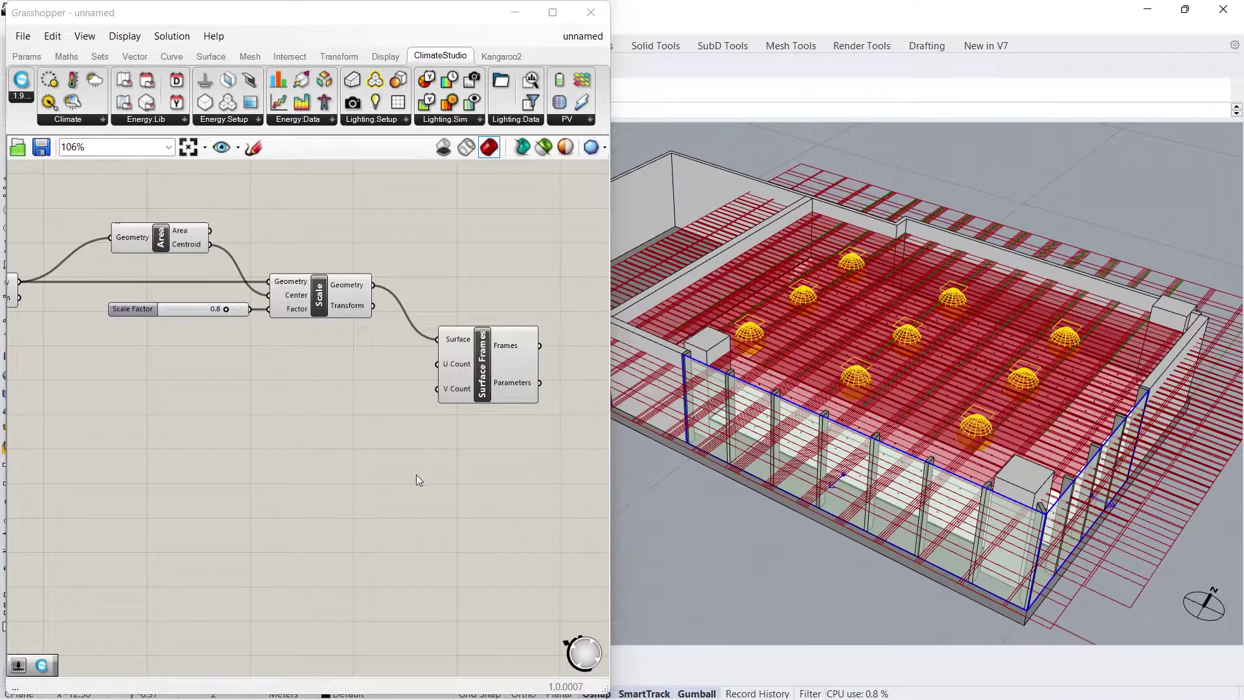
Step: Add two Number Sliders beside the U Count and V Count inputs of Surface Frames
{"action": "double_click", "coordinate": [359, 360]}
{"action": "type", "text": "nunb"}
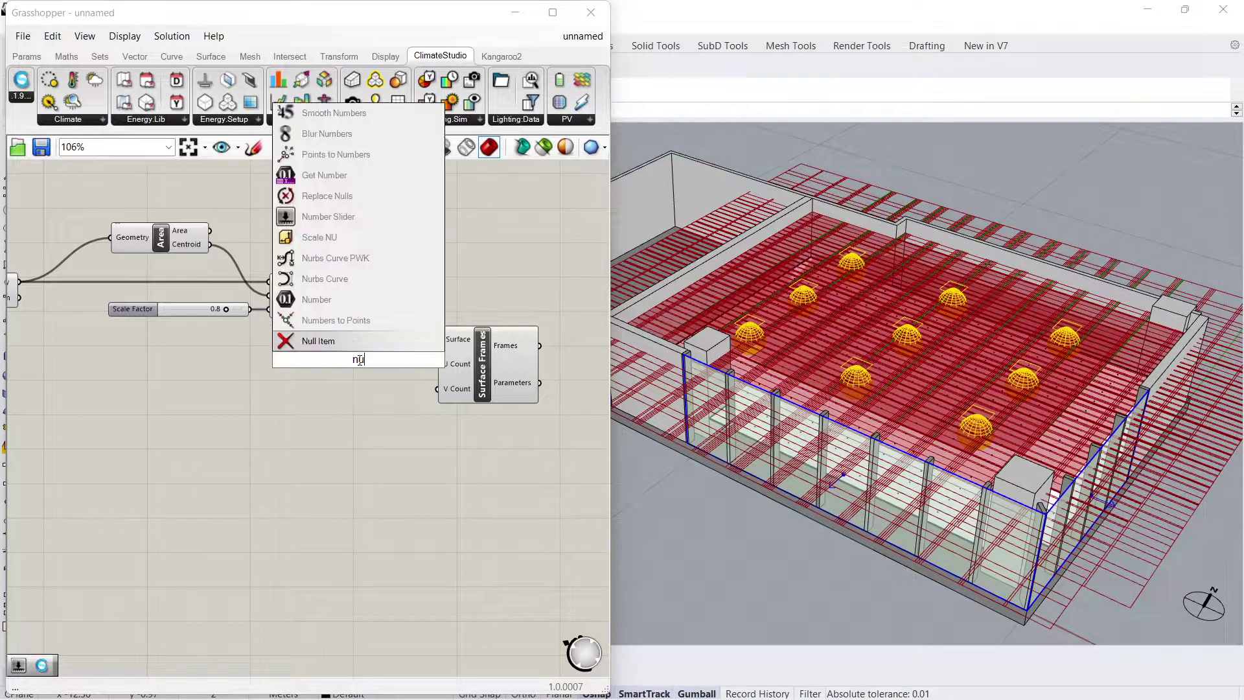
{"action": "key", "text": "BackSpace"}
{"action": "key", "text": "BackSpace"}
{"action": "type", "text": "mber slider"}
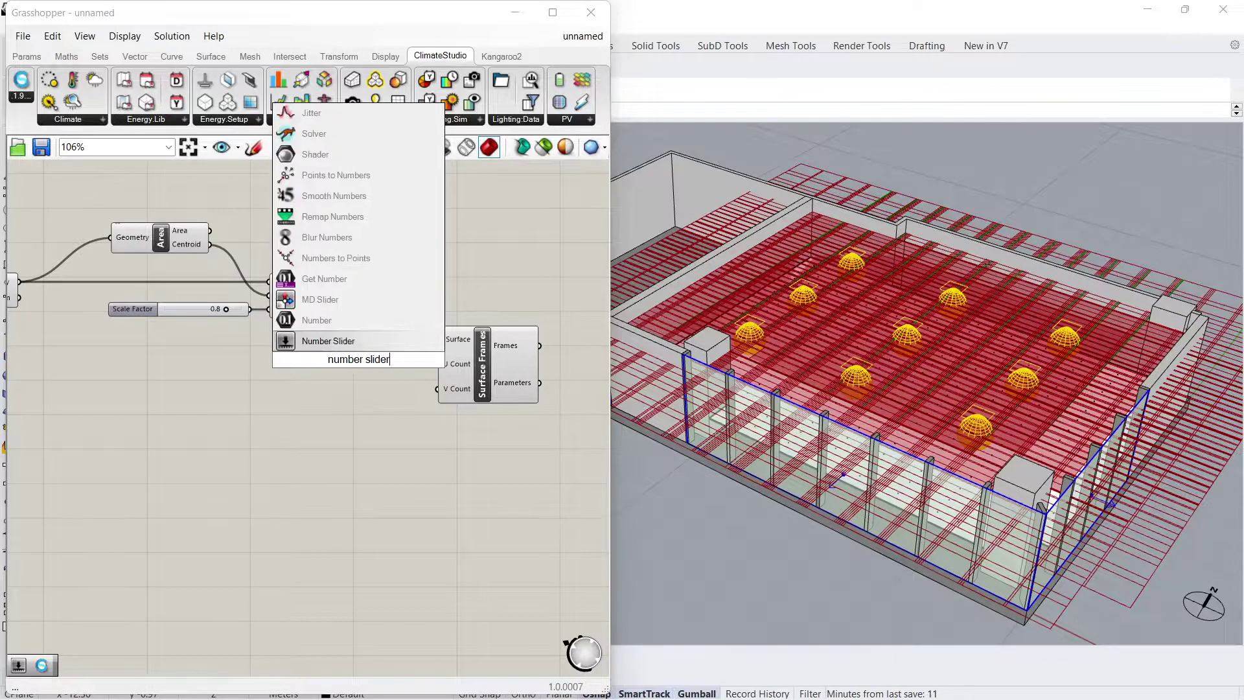
{"action": "key", "text": "Return"}
{"action": "double_click", "coordinate": [321, 382]}
{"action": "type", "text": "number sl"}
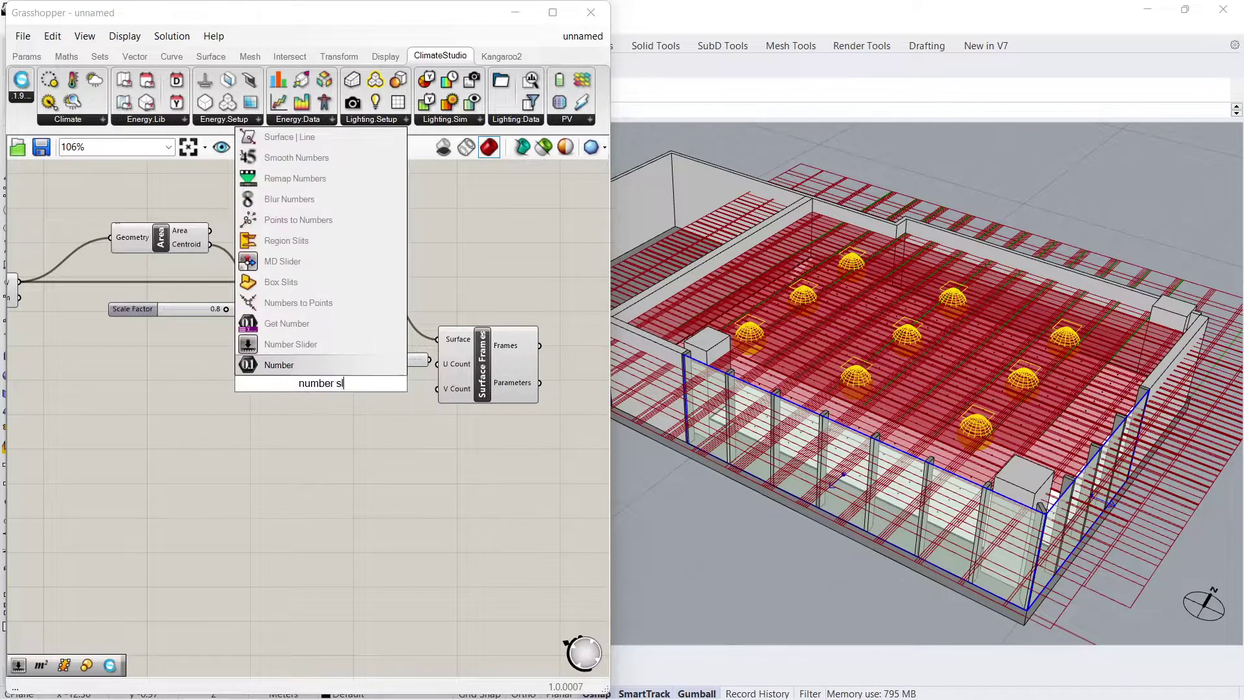
{"action": "key", "text": "Return"}
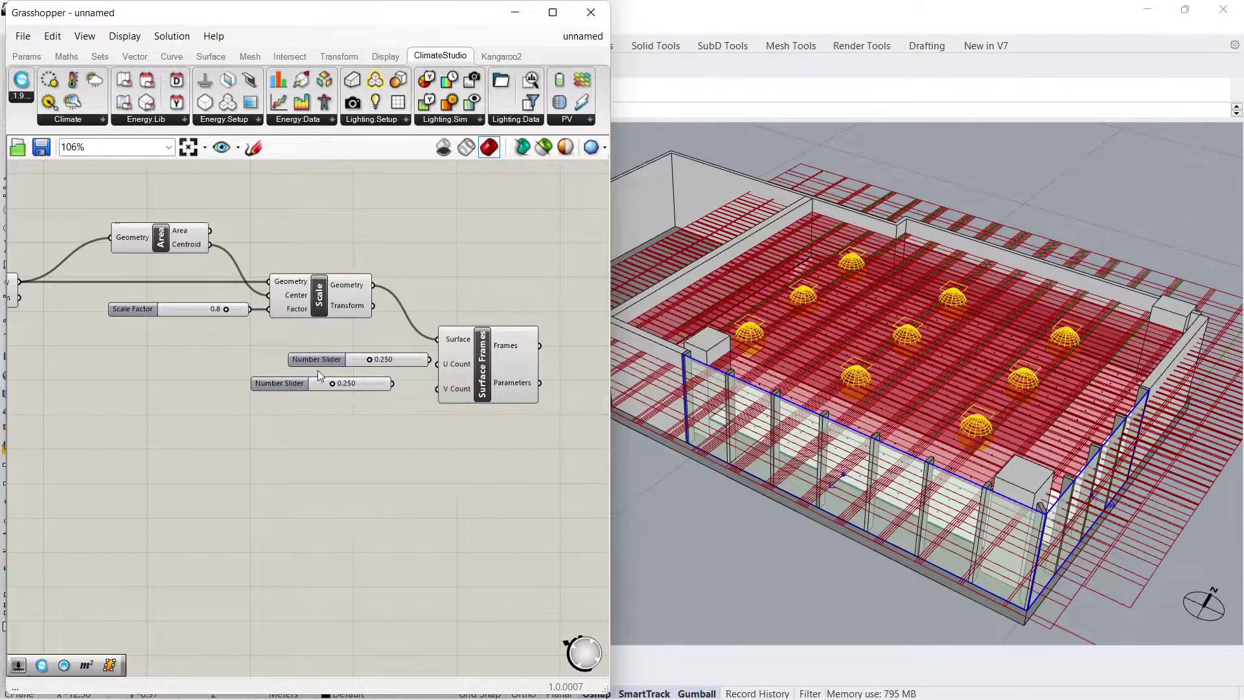
Step: Switch both new Number Sliders to integers and connect them to the U Count and V Count inputs of Surface Frames
{"action": "left_click_drag", "start_coordinate": [315, 359], "coordinate": [283, 359]}
{"action": "right_click", "coordinate": [282, 359]}
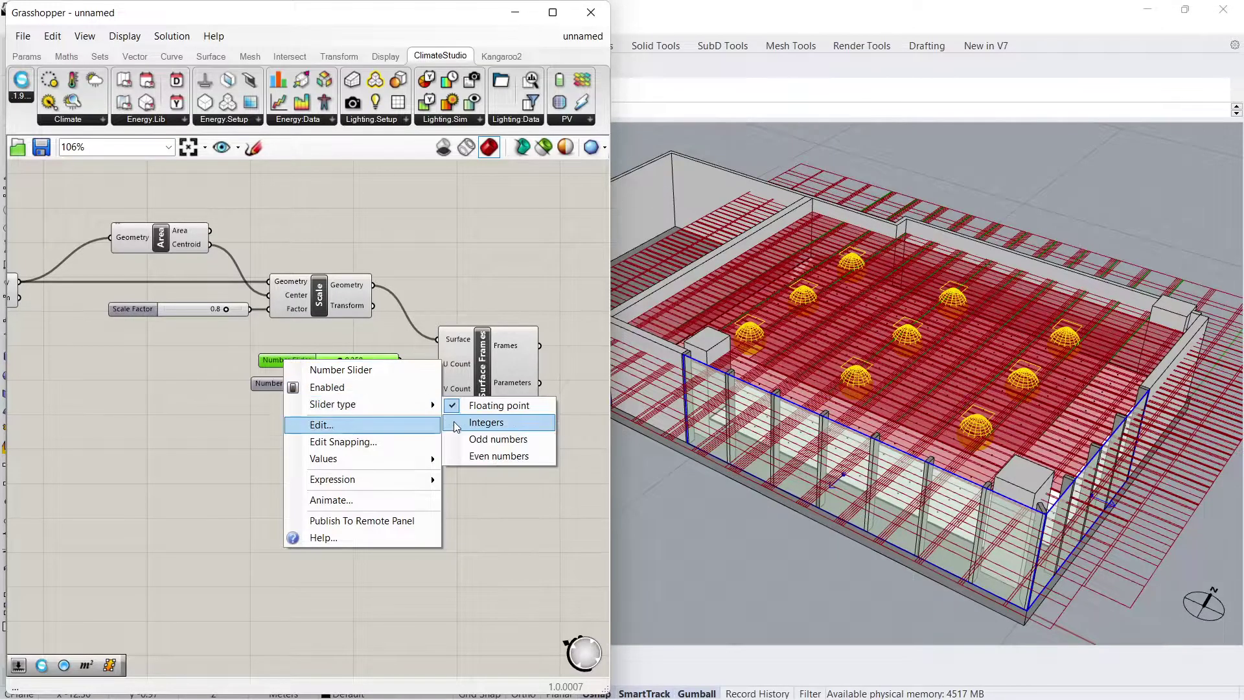
{"action": "mouse_move", "coordinate": [363, 403]}
{"action": "left_click", "coordinate": [515, 423]}
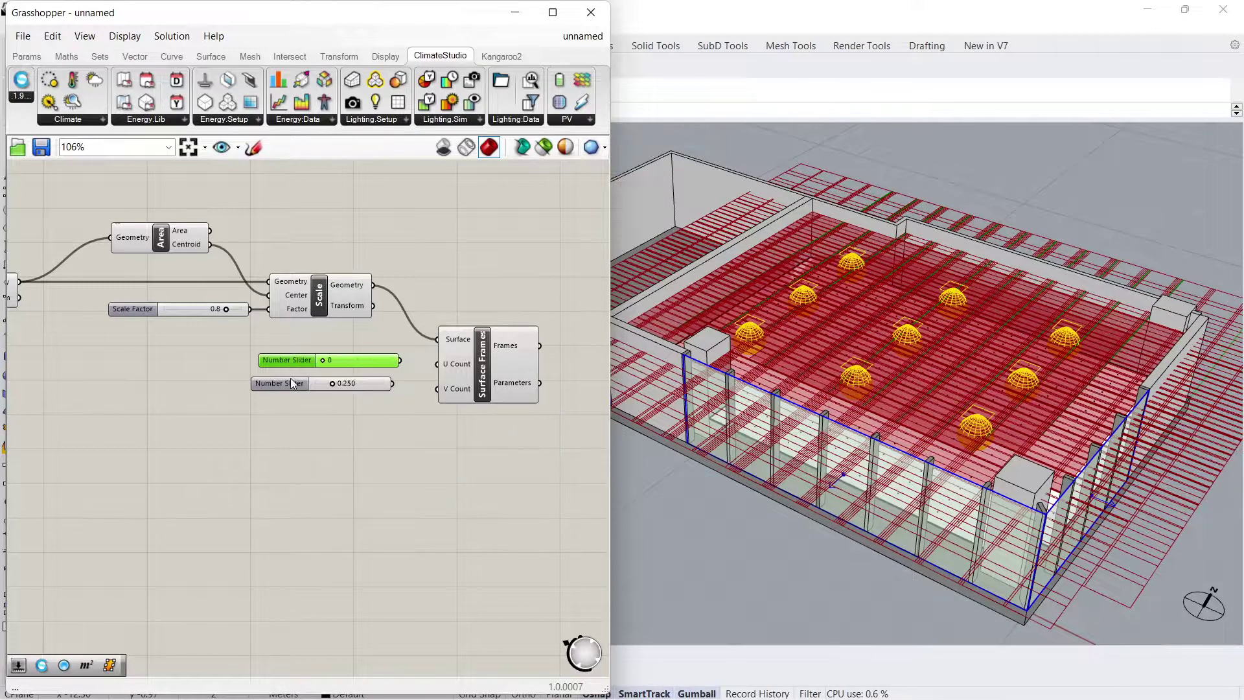
{"action": "right_click", "coordinate": [284, 386]}
{"action": "left_click", "coordinate": [476, 441]}
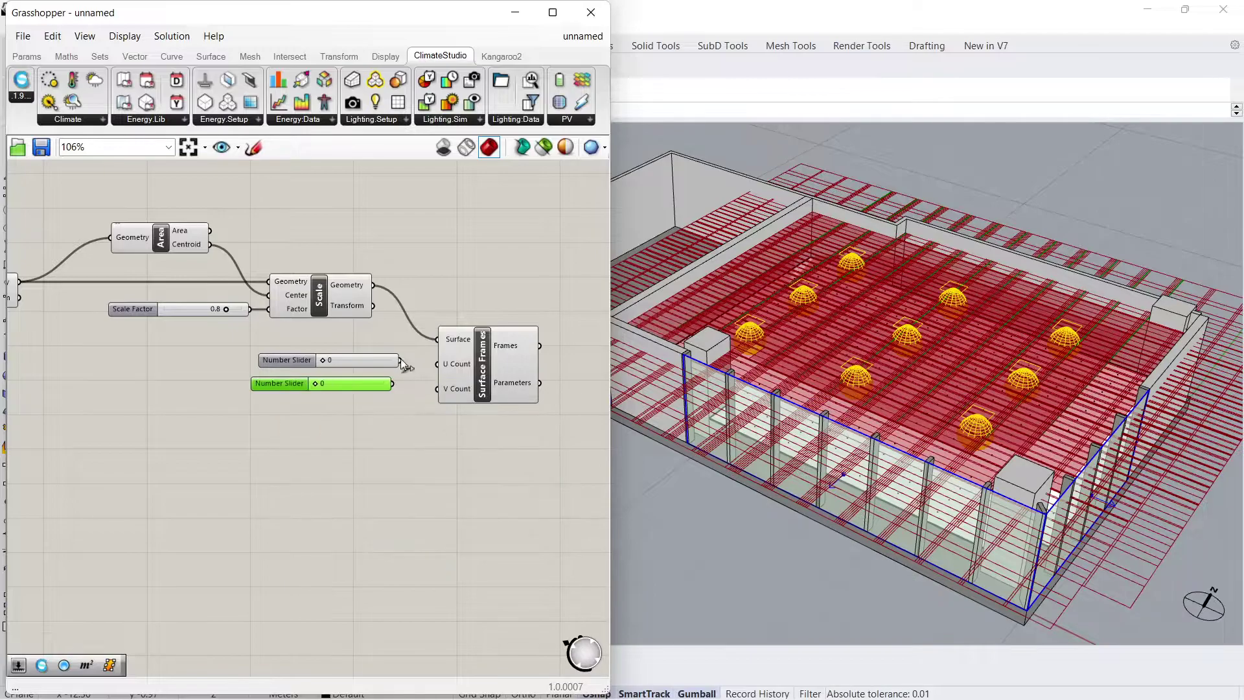
{"action": "left_click_drag", "start_coordinate": [428, 363], "coordinate": [436, 389]}
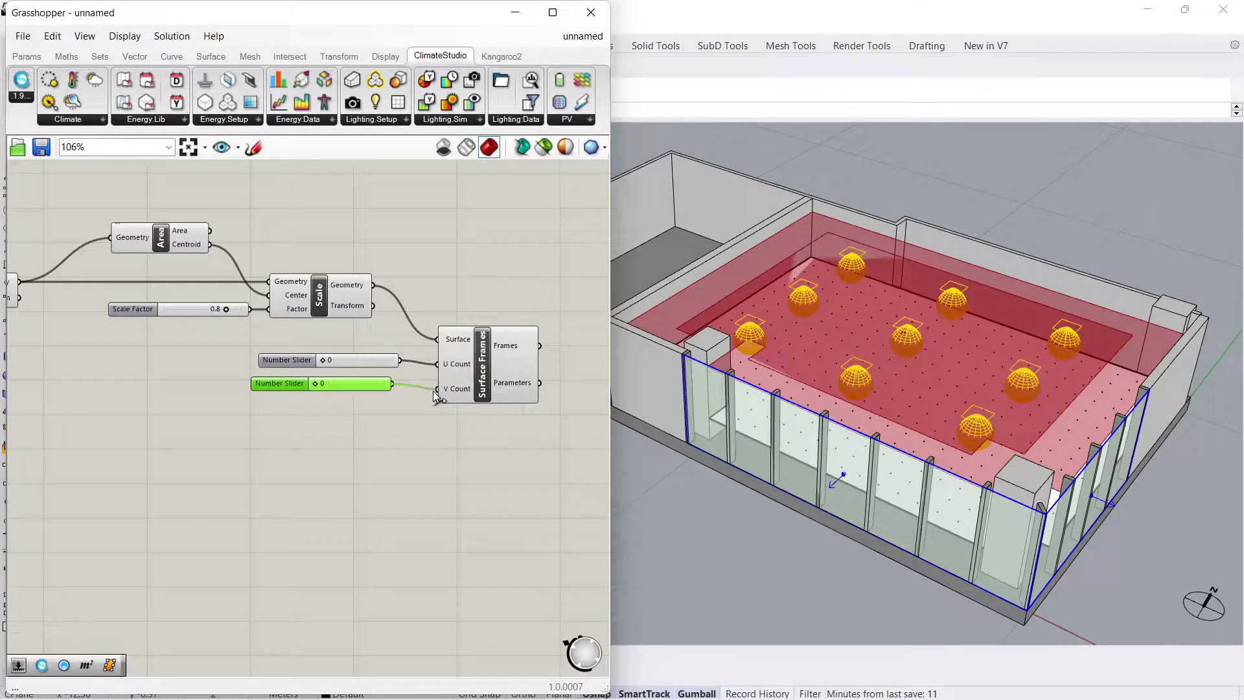
Step: Rename the U Count slider as "Luminaire no. W" and set its maximum to 10
{"action": "double_click", "coordinate": [294, 361]}
{"action": "left_click_drag", "start_coordinate": [332, 231], "coordinate": [208, 260]}
{"action": "type", "text": "Lu"}
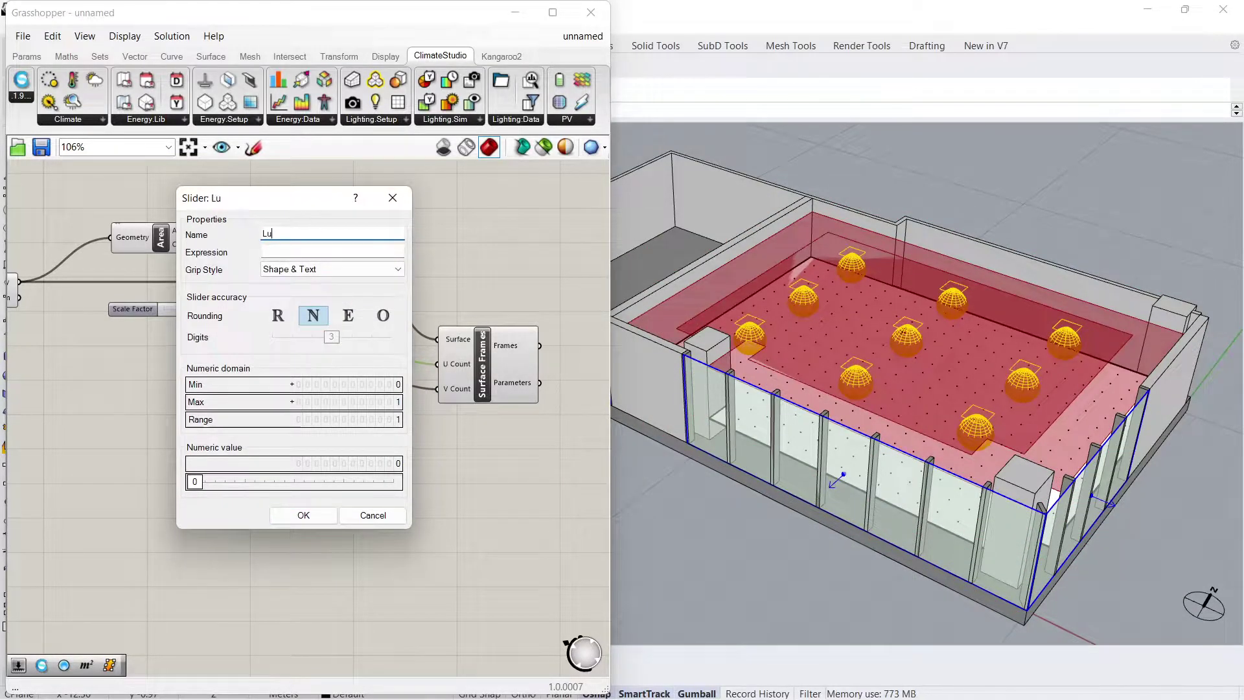
{"action": "type", "text": "minaire no. W"}
{"action": "double_click", "coordinate": [393, 402]}
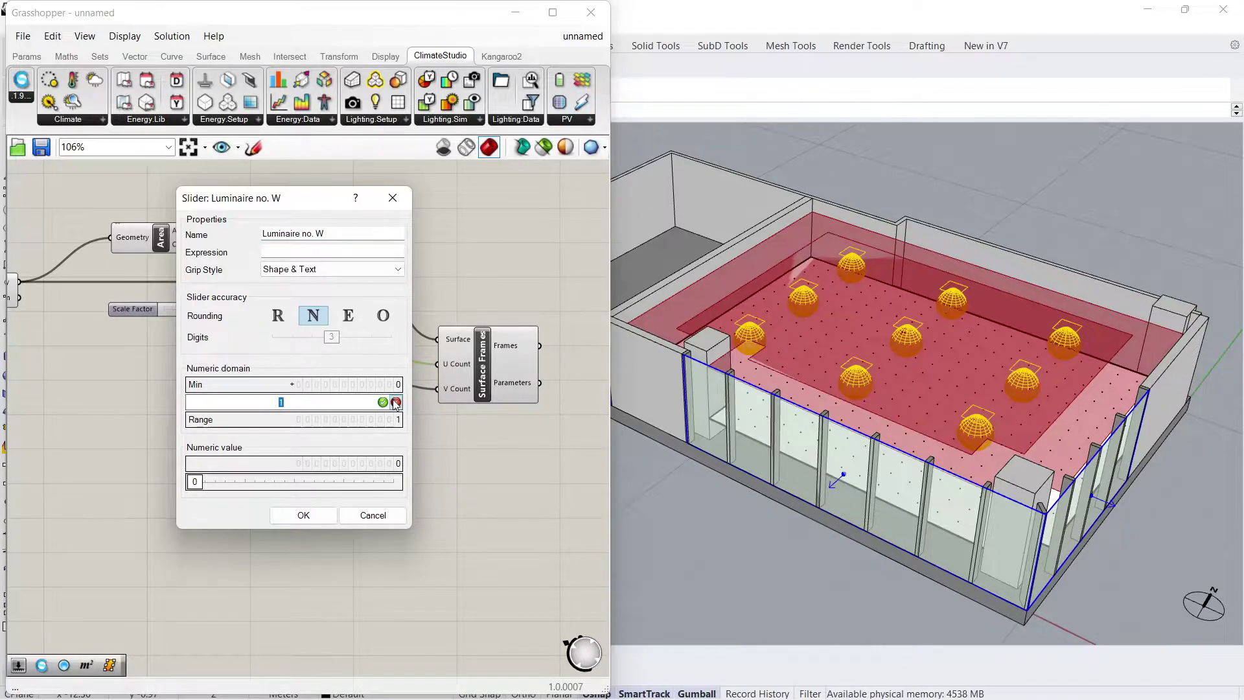
{"action": "type", "text": "0"}
{"action": "key", "text": "Return"}
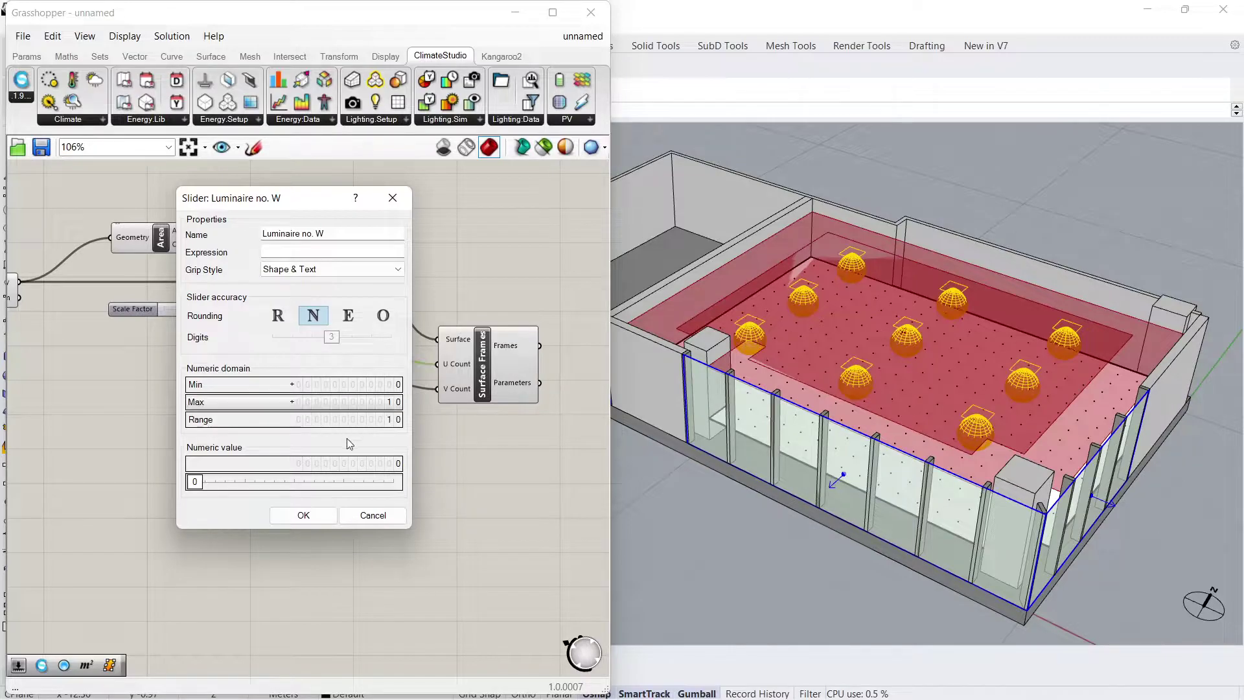
{"action": "left_click", "coordinate": [324, 514]}
Step: Rename the V Count slider as "Luminaire no. D" and set its maximum to 10
{"action": "double_click", "coordinate": [285, 379]}
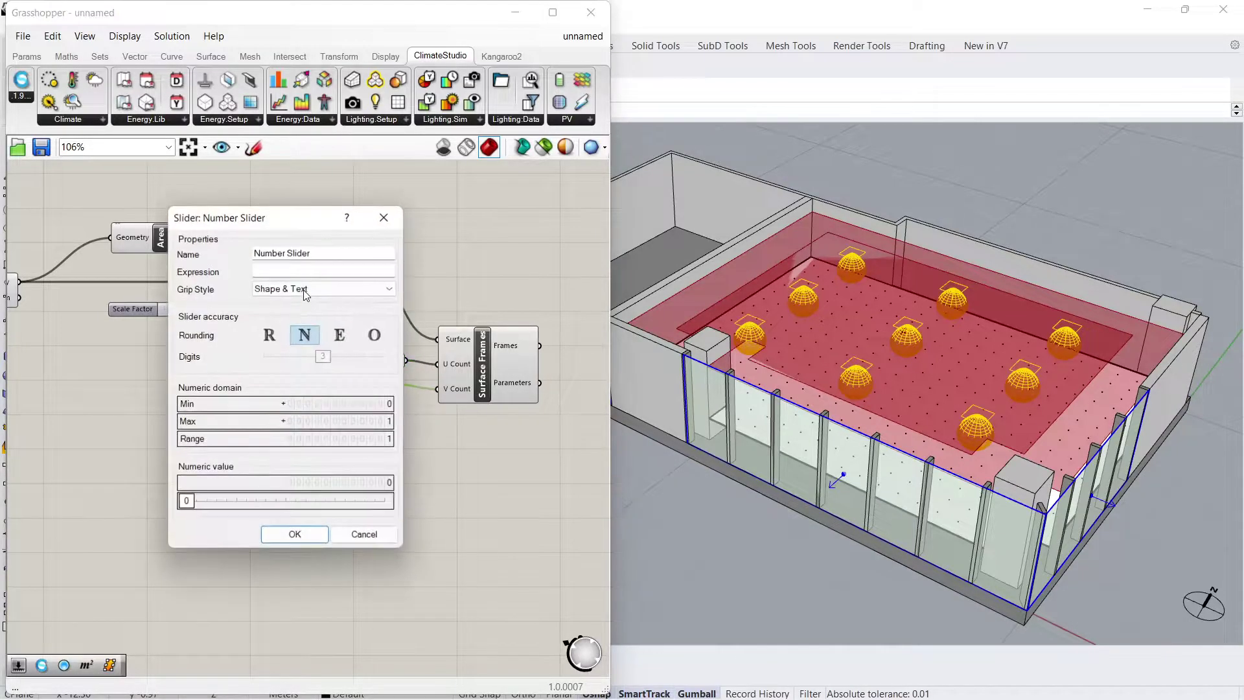
{"action": "left_click", "coordinate": [322, 252]}
{"action": "key", "text": "ctrl+a"}
{"action": "type", "text": "Lumina"}
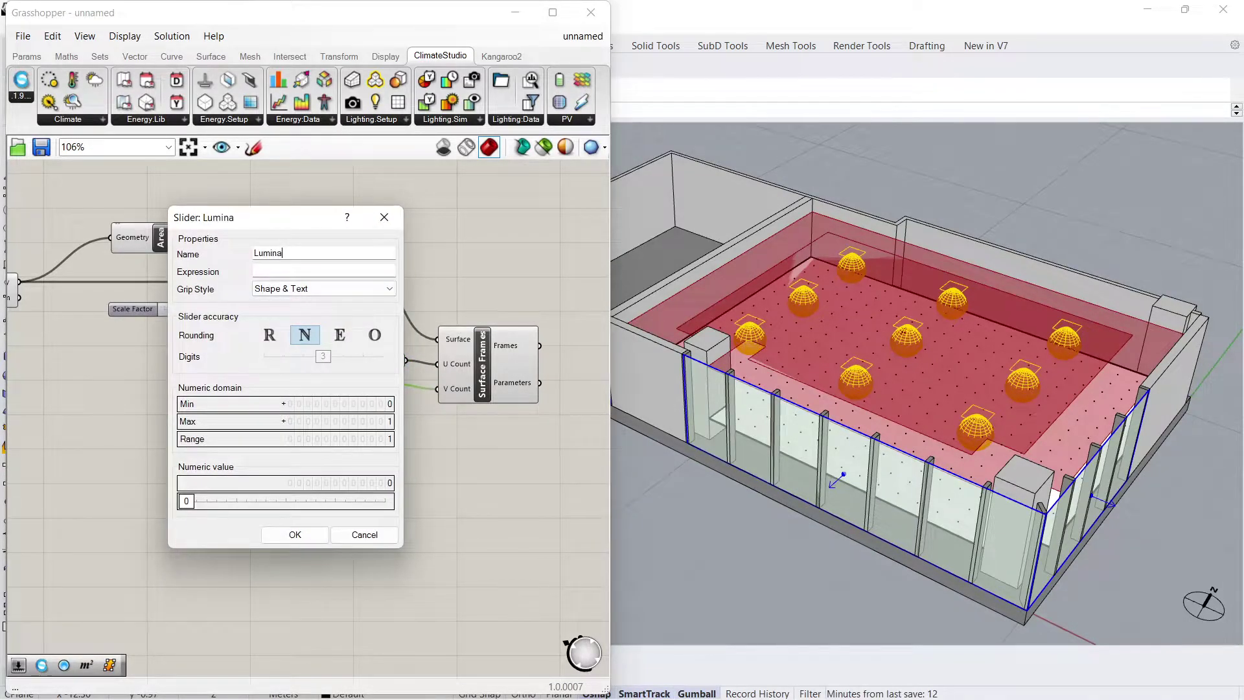
{"action": "type", "text": "ire no. D"}
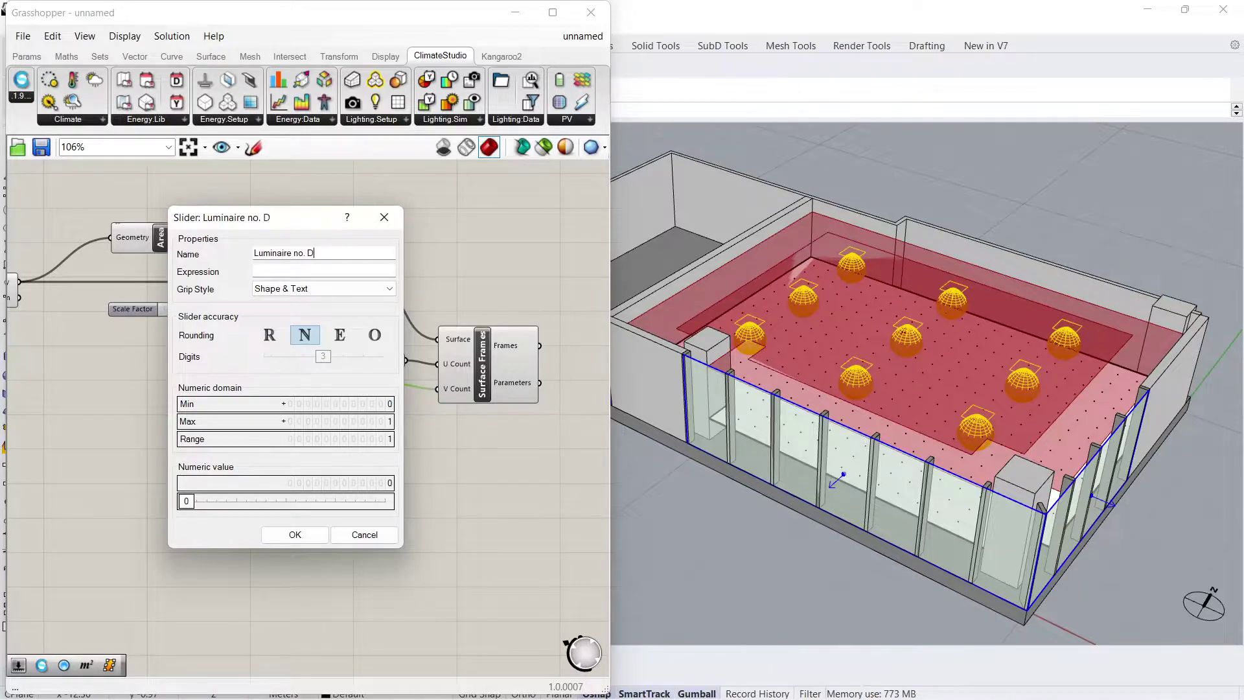
{"action": "double_click", "coordinate": [274, 421]}
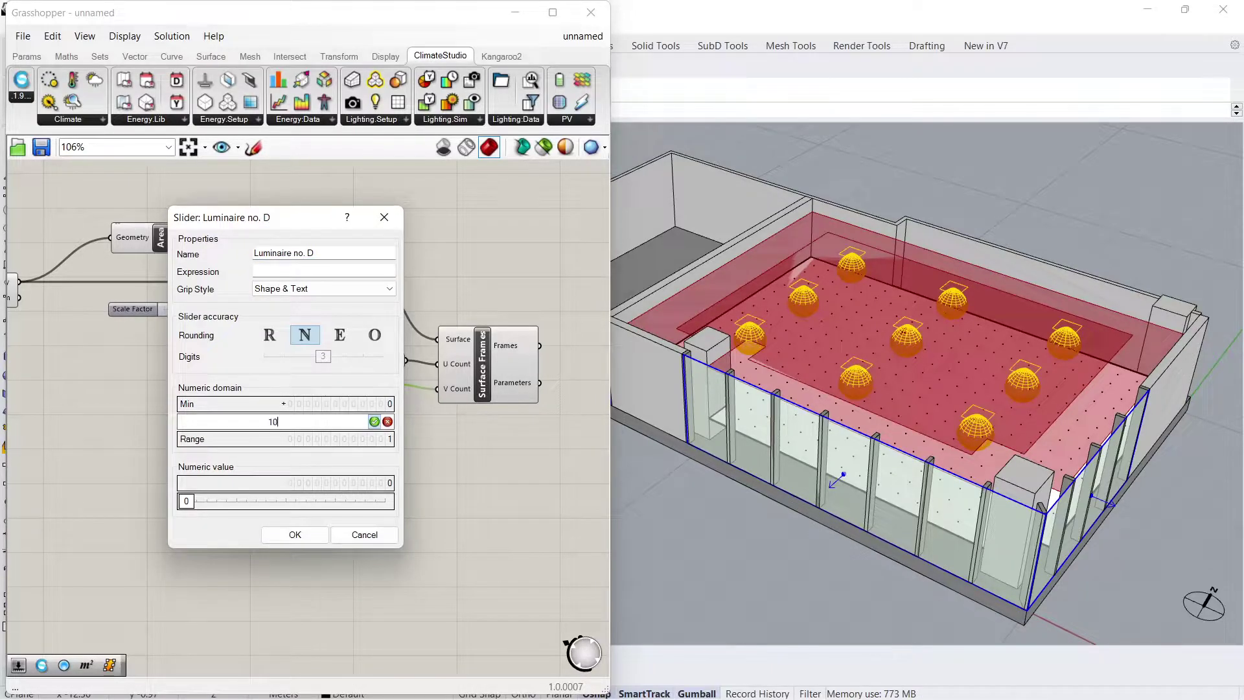
{"action": "type", "text": "0"}
{"action": "left_click", "coordinate": [374, 422]}
{"action": "left_click", "coordinate": [297, 535]}
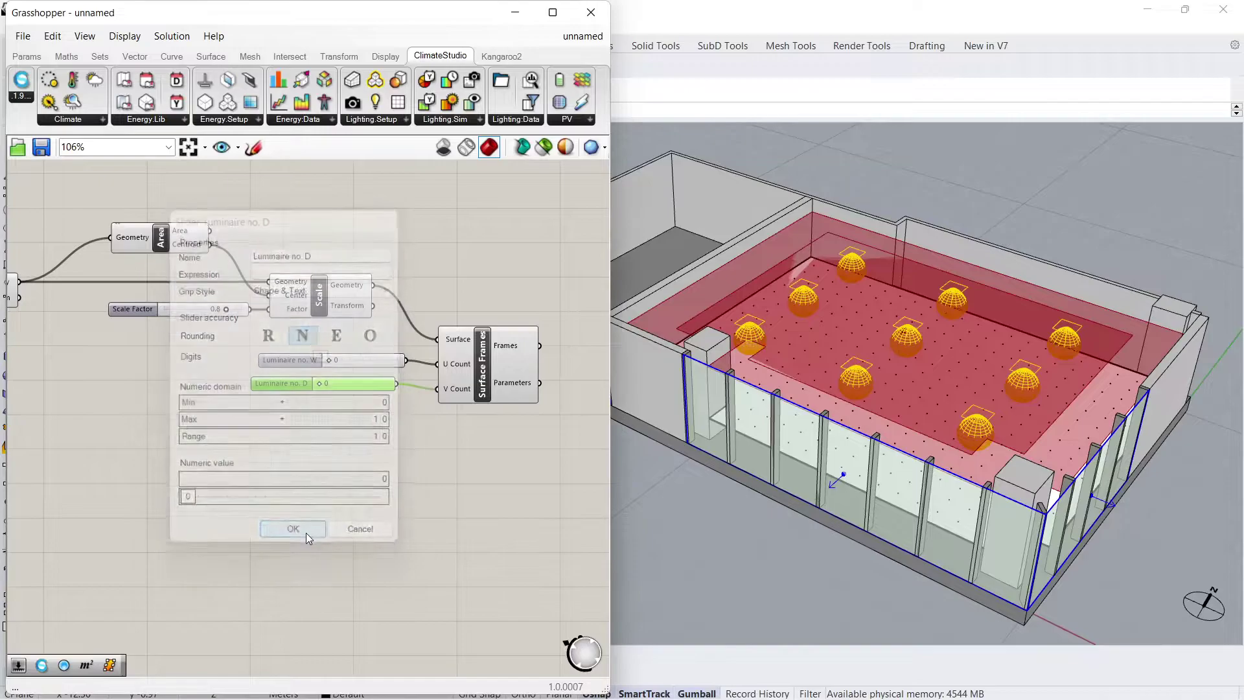
Step: Set Luminaire no. W and Luminaire no. D to 1 each and align both sliders with their Surface Frames inputs
{"action": "double_click", "coordinate": [337, 358]}
{"action": "type", "text": "1"}
{"action": "left_click", "coordinate": [377, 360]}
{"action": "left_click", "coordinate": [324, 384]}
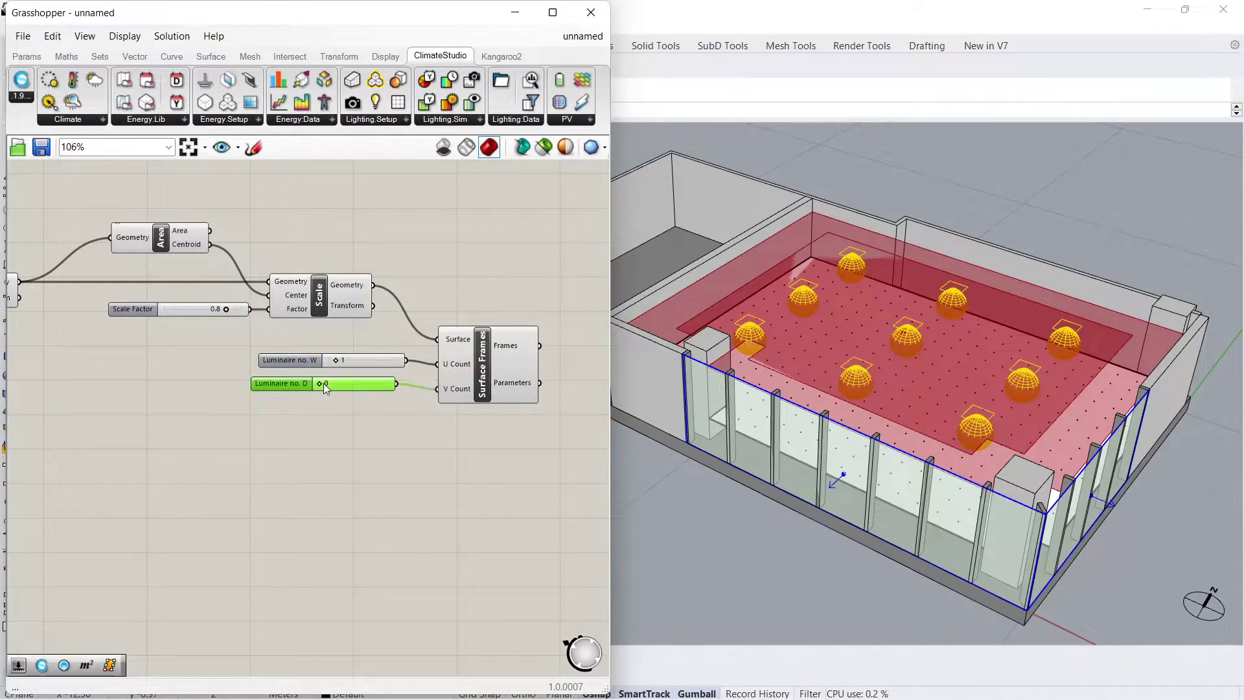
{"action": "double_click", "coordinate": [324, 383]}
{"action": "type", "text": "1"}
{"action": "left_click", "coordinate": [372, 382]}
{"action": "left_click", "coordinate": [293, 385]}
{"action": "left_click_drag", "start_coordinate": [293, 385], "coordinate": [287, 361]}
{"action": "left_click", "coordinate": [294, 435]}
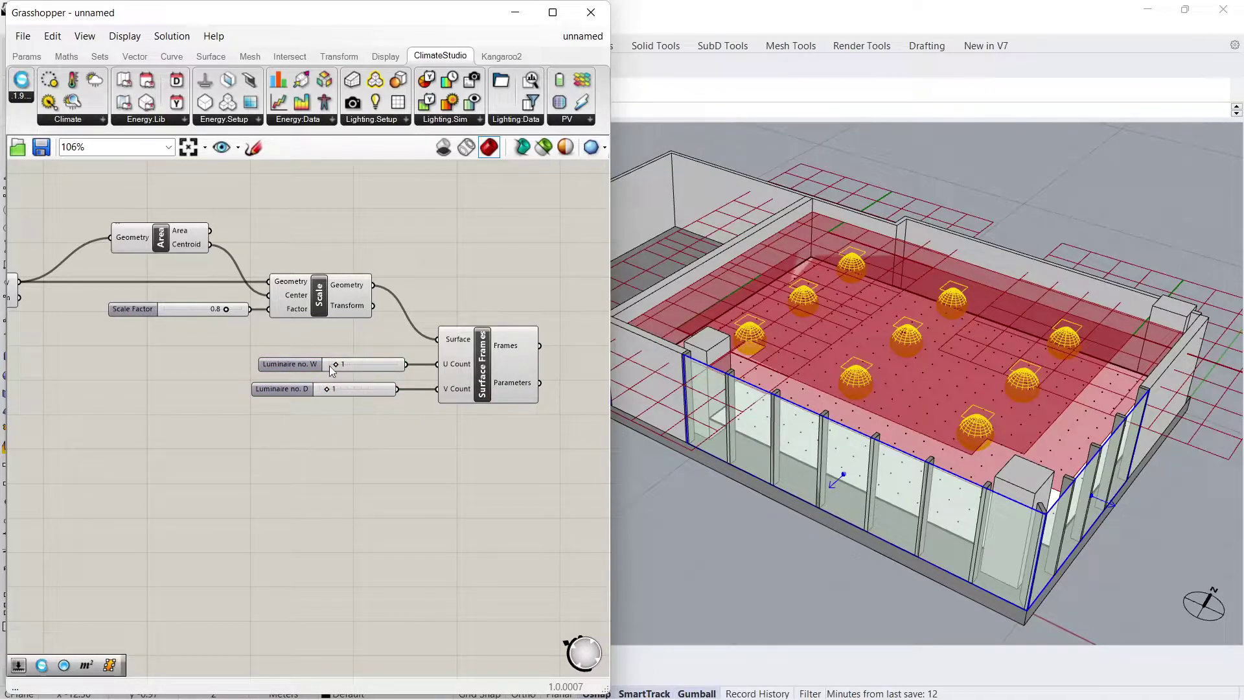
{"action": "mouse_move", "coordinate": [338, 365]}
{"action": "left_mouse_down"}
{"action": "mouse_move", "coordinate": [368, 368]}
{"action": "mouse_move", "coordinate": [341, 369]}
{"action": "left_mouse_up"}
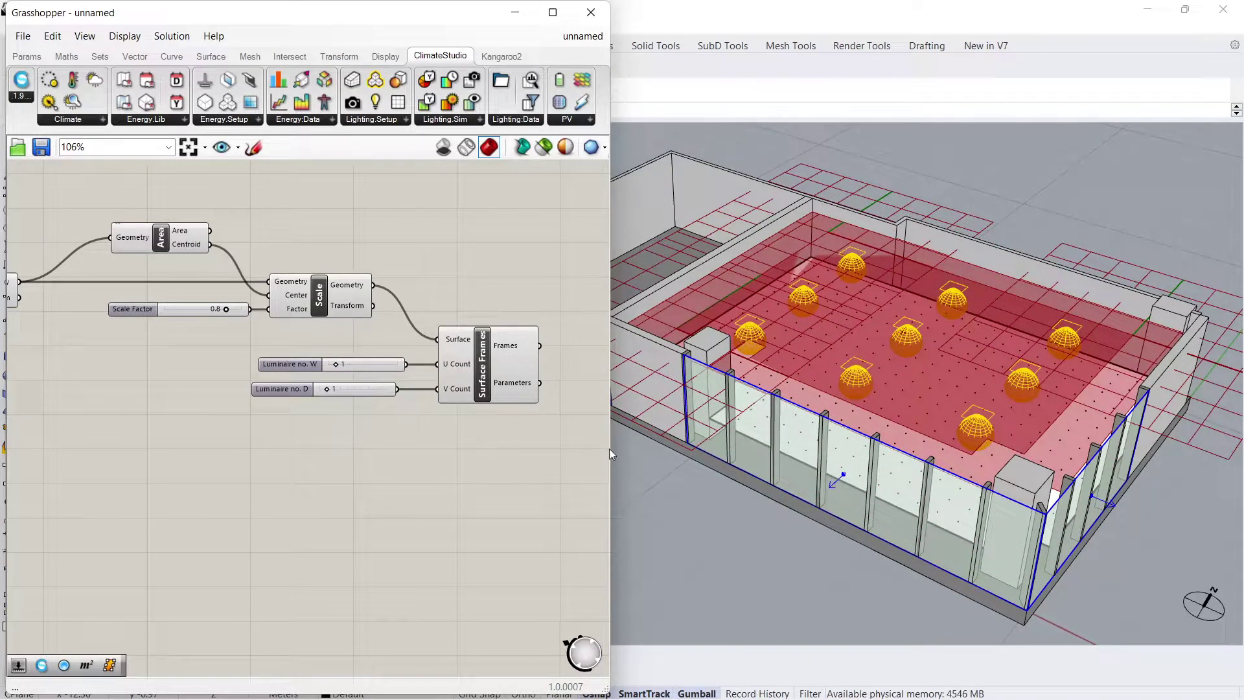
Step: Turn off the preview of the Move, Area, Scale and Surface Frames components
{"action": "right_click_drag", "start_coordinate": [612, 448], "coordinate": [756, 457]}
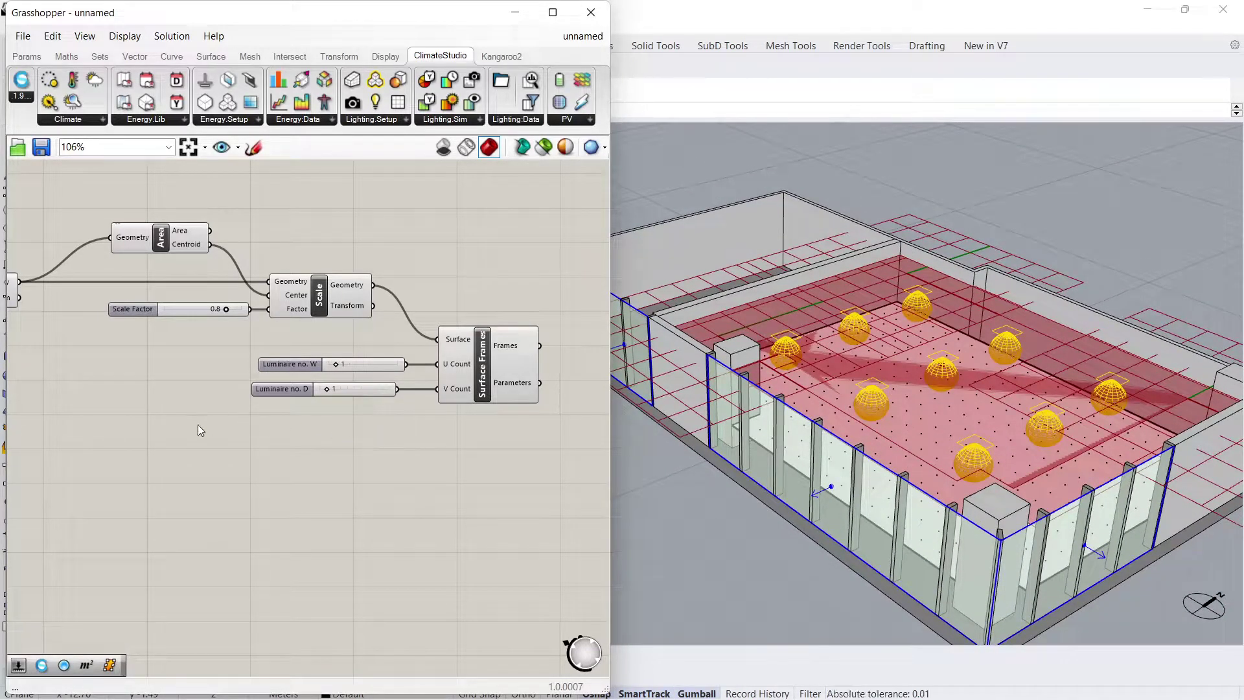
{"action": "right_click_drag", "start_coordinate": [197, 425], "coordinate": [297, 447]}
{"action": "right_click", "coordinate": [81, 313]}
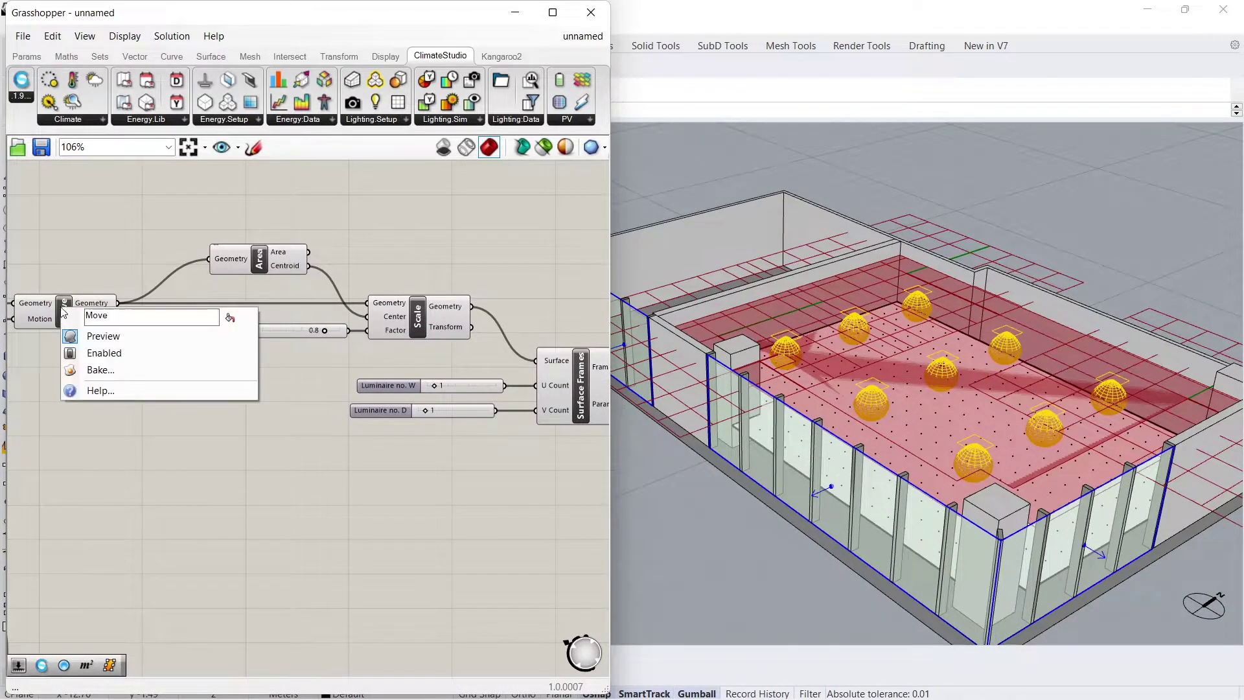
{"action": "left_click", "coordinate": [81, 336]}
{"action": "right_click", "coordinate": [259, 255]}
{"action": "left_click", "coordinate": [291, 278]}
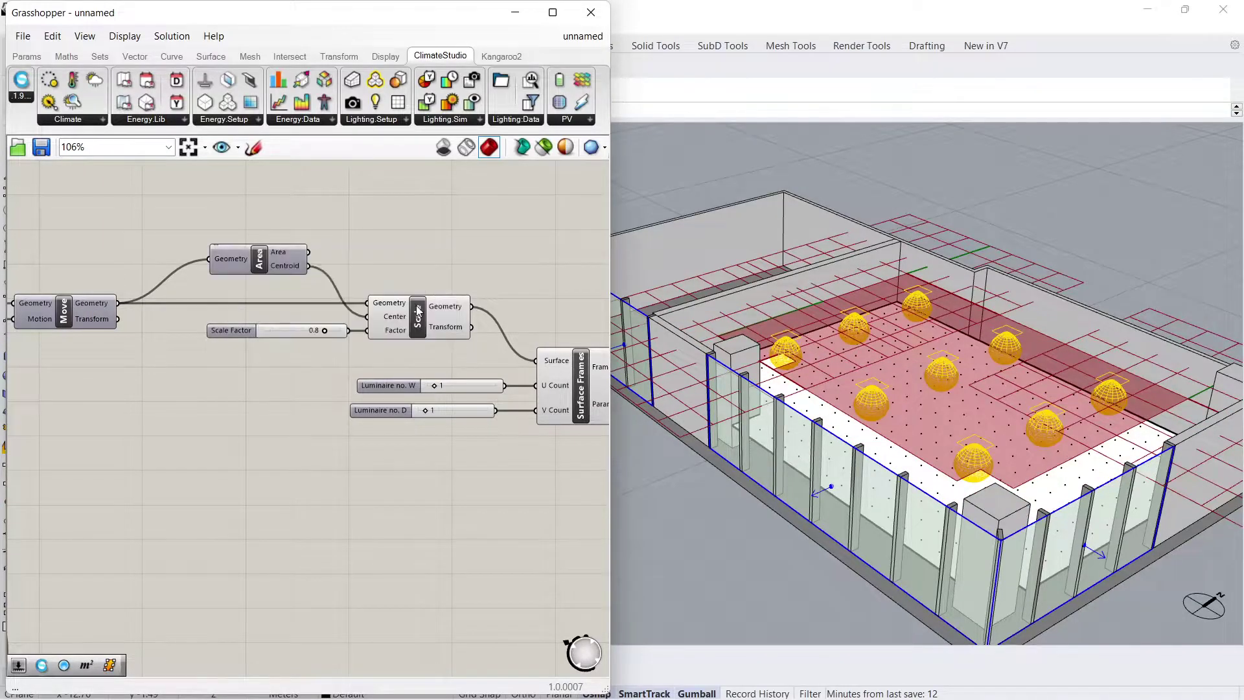
{"action": "right_click", "coordinate": [417, 309]}
{"action": "left_click", "coordinate": [446, 333]}
{"action": "right_click", "coordinate": [568, 387]}
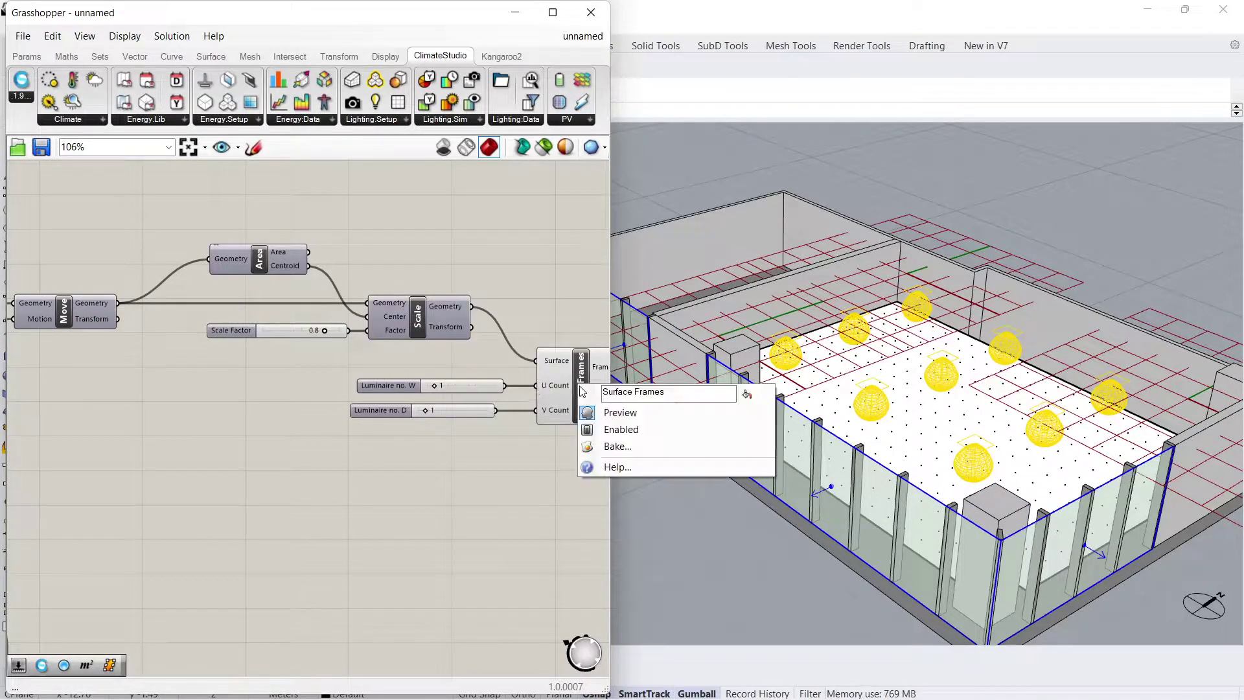
{"action": "left_click", "coordinate": [621, 410]}
{"action": "right_click_drag", "start_coordinate": [503, 460], "coordinate": [405, 439]}
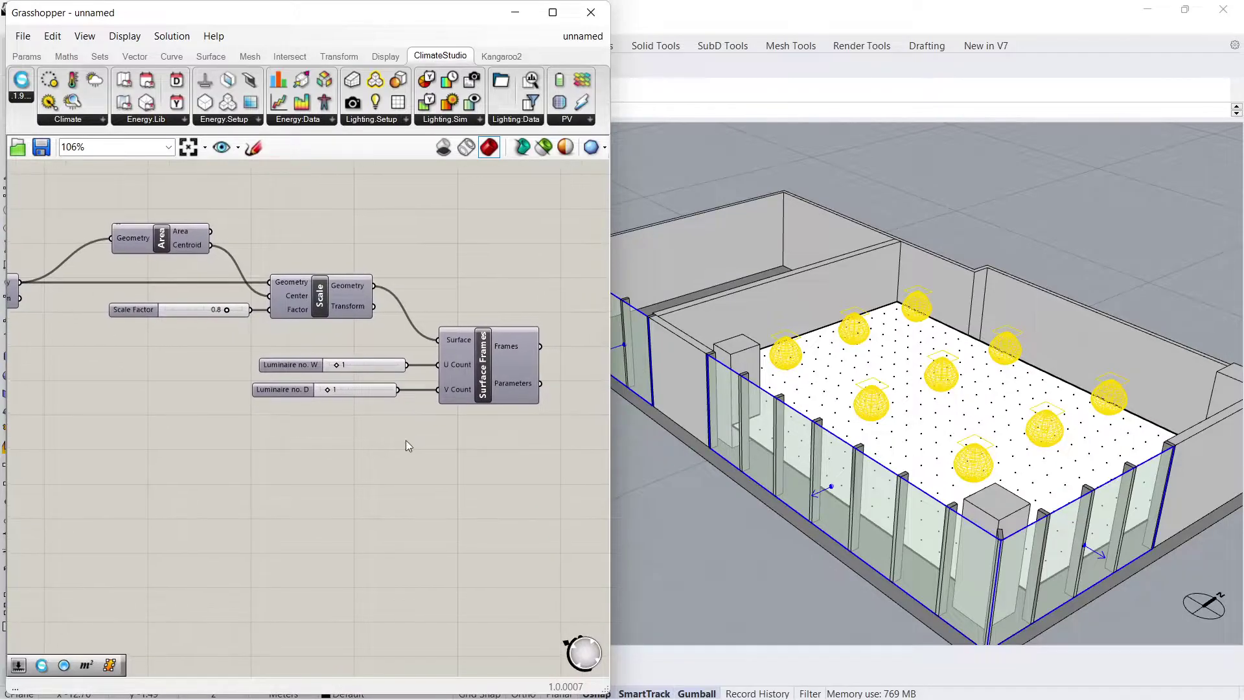
{"action": "right_click_drag", "start_coordinate": [840, 542], "coordinate": [857, 554]}
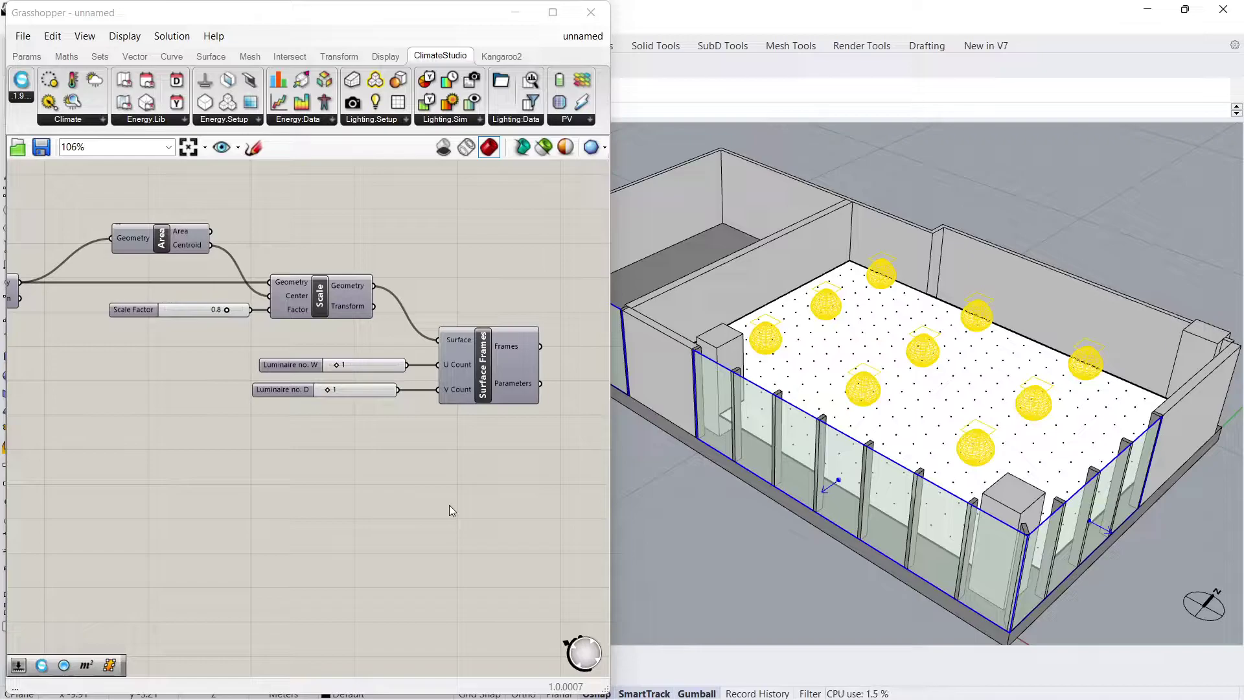
Step: Connect the Frames output of Surface Frames to the Luminaire component's P input, replacing its existing source
{"action": "scroll", "coordinate": [449, 504], "scroll_direction": "down", "scroll_amount": 1}
{"action": "right_click_drag", "start_coordinate": [430, 502], "coordinate": [365, 368]}
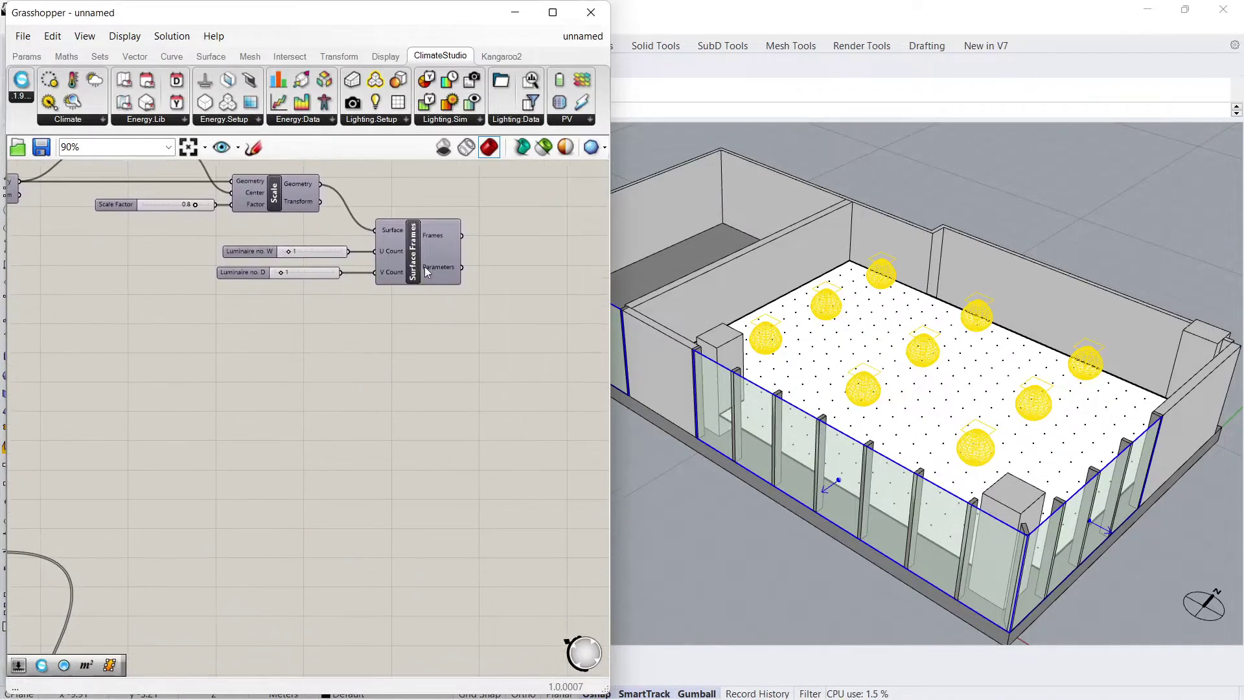
{"action": "left_click_drag", "start_coordinate": [462, 235], "coordinate": [165, 673]}
{"action": "left_click_drag", "start_coordinate": [249, 698], "coordinate": [134, 662]}
{"action": "left_click_drag", "start_coordinate": [39, 654], "coordinate": [246, 329]}
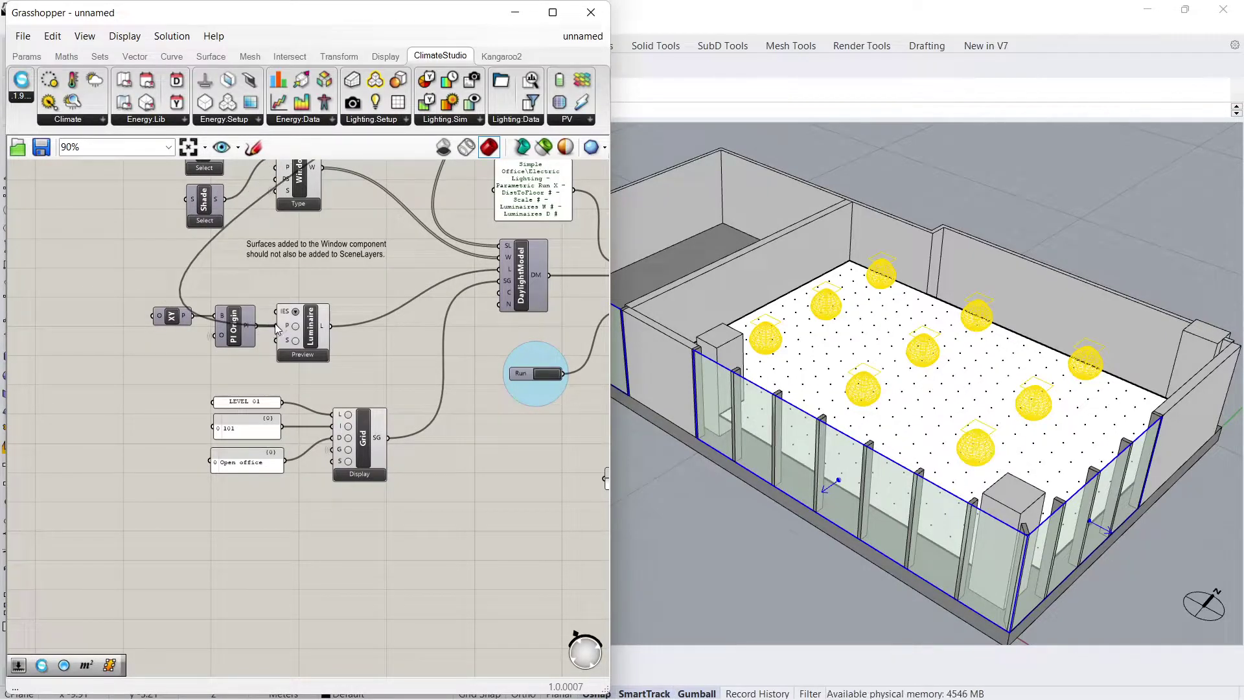
{"action": "scroll", "coordinate": [279, 329], "scroll_direction": "up", "scroll_amount": 5}
{"action": "right_click_drag", "start_coordinate": [257, 386], "coordinate": [308, 442]}
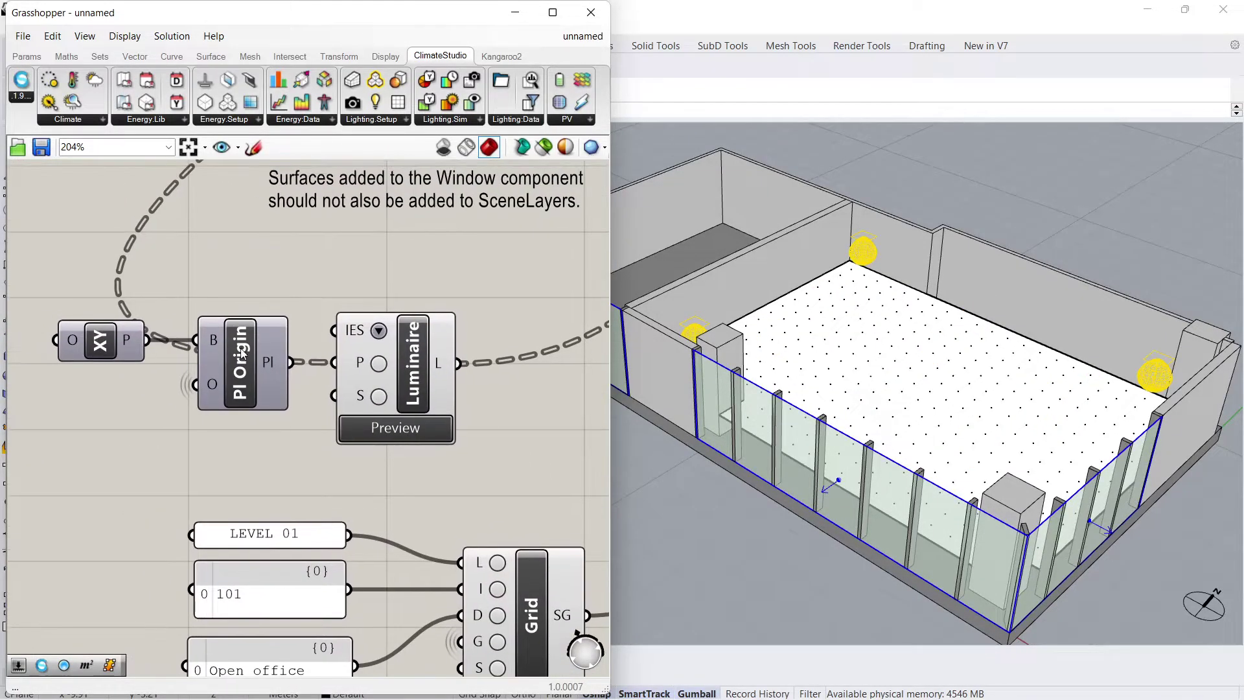
Step: Delete the unused Pl Origin and XY plane components beside Luminaire
{"action": "left_click", "coordinate": [240, 347]}
{"action": "key", "text": "Delete"}
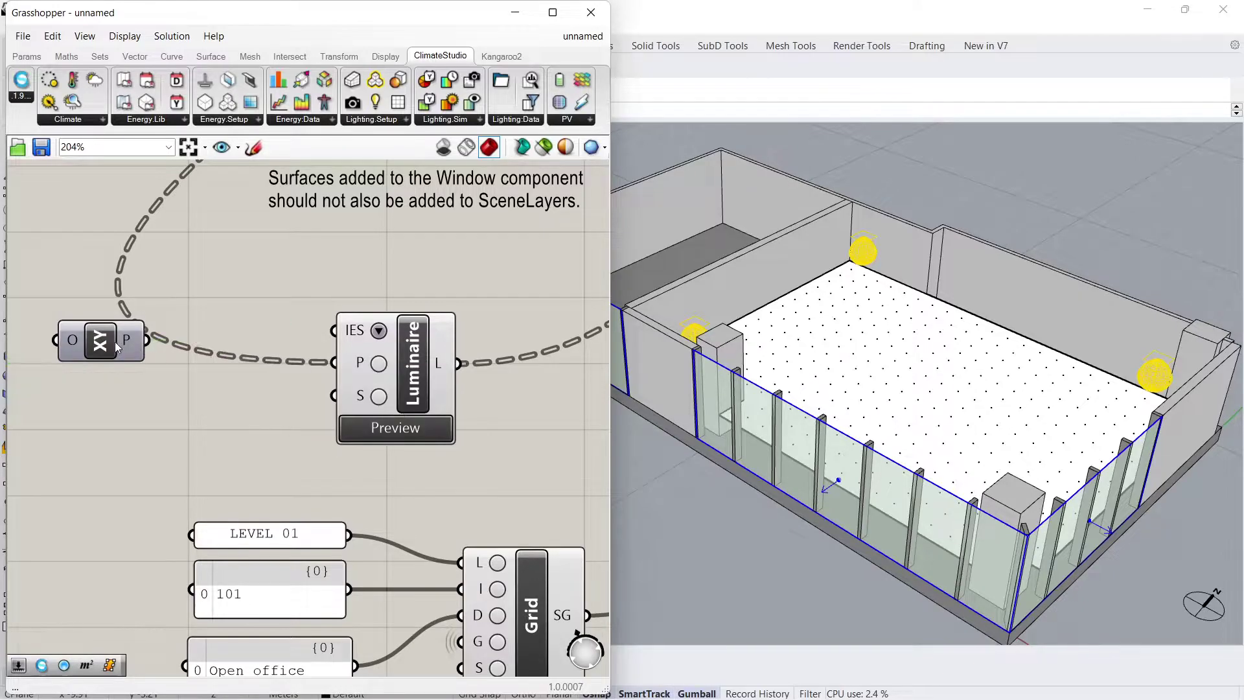
{"action": "left_click", "coordinate": [99, 338]}
{"action": "key", "text": "Delete"}
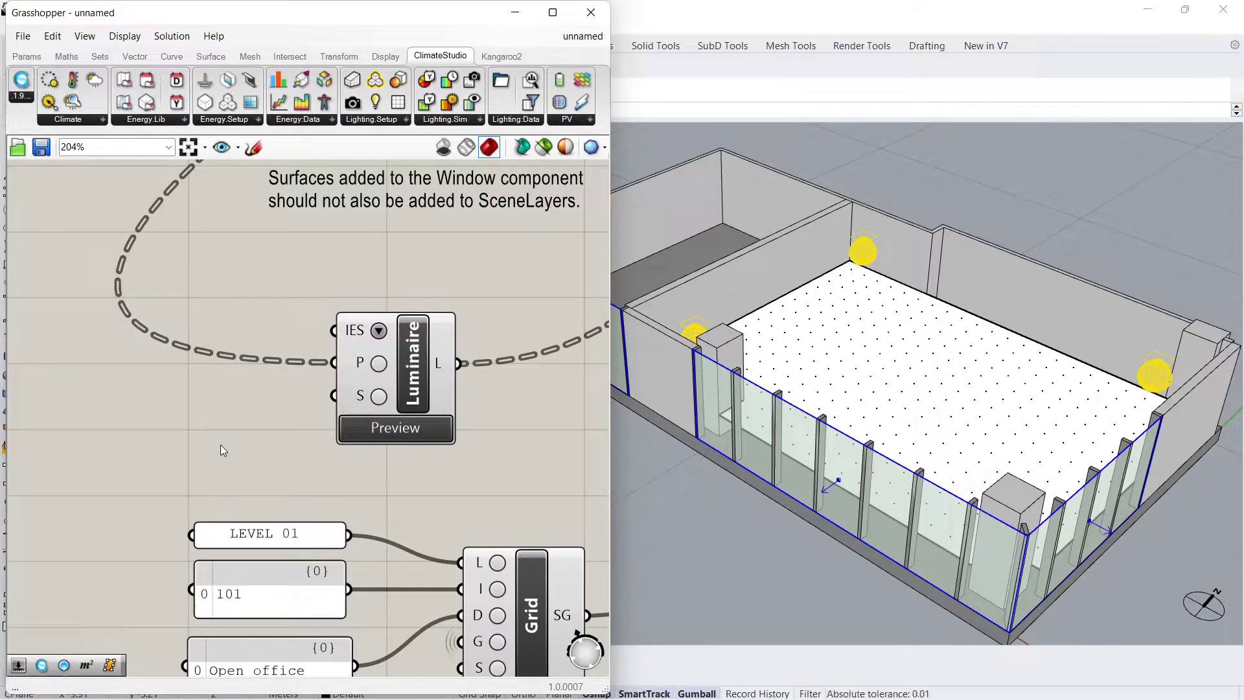
Step: Flatten the Luminaire component's L output
{"action": "scroll", "coordinate": [434, 449], "scroll_direction": "down", "scroll_amount": 1}
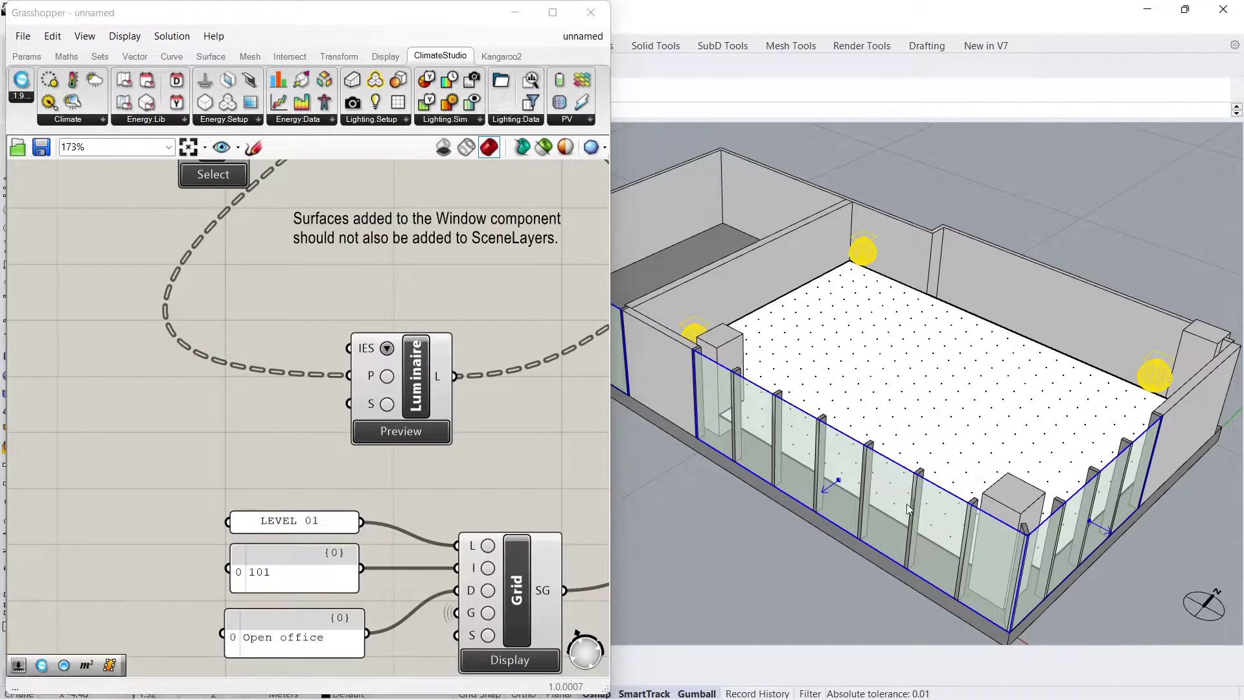
{"action": "right_click_drag", "start_coordinate": [905, 474], "coordinate": [909, 523]}
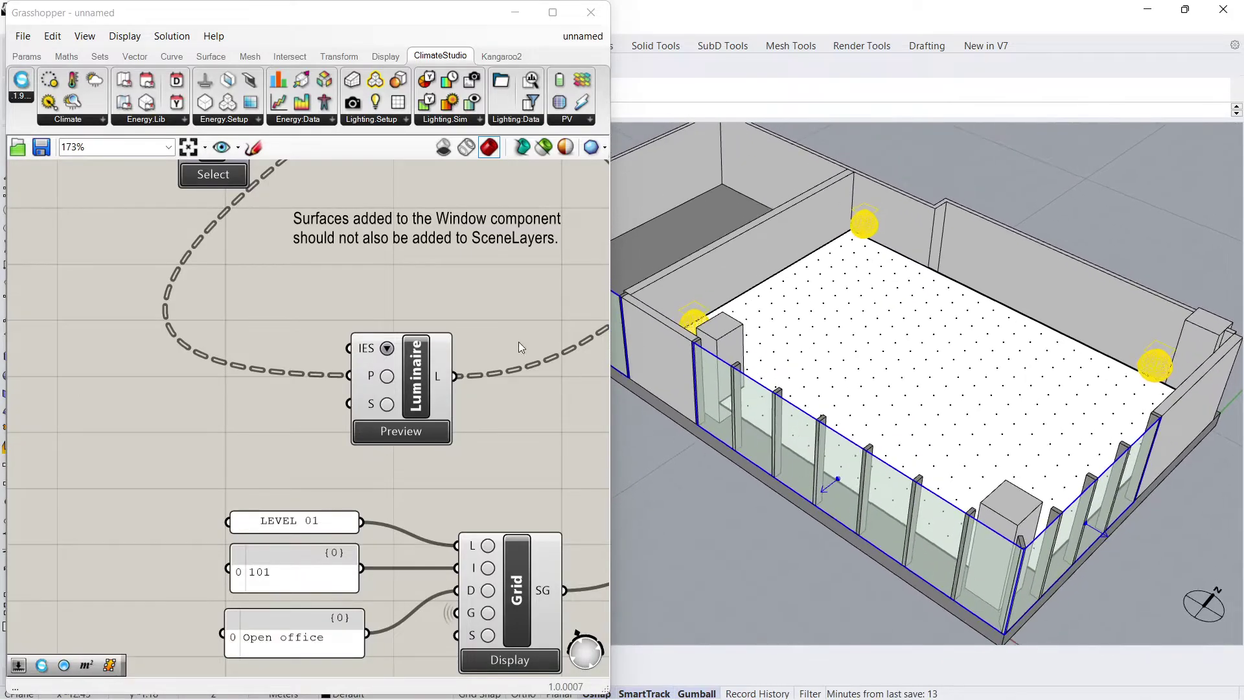
{"action": "right_click", "coordinate": [439, 376]}
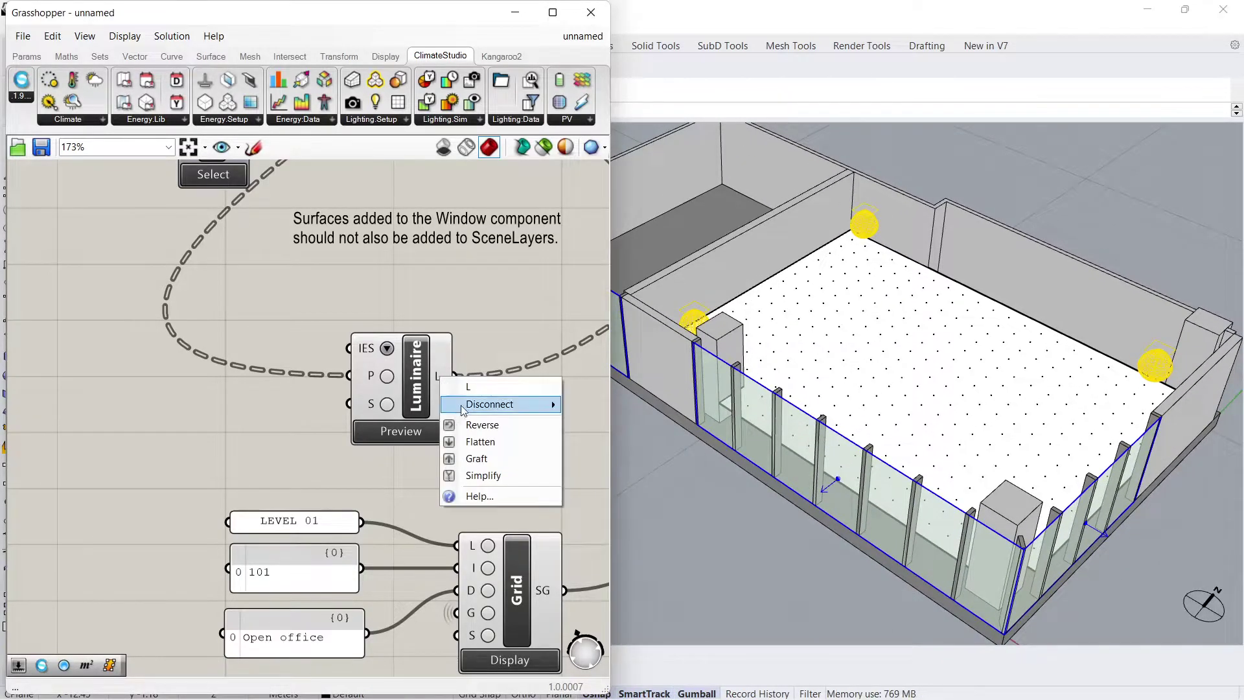
{"action": "left_click", "coordinate": [480, 442]}
Step: Set the Luminaire no. W slider to 5 and the Luminaire no. D slider to 7
{"action": "right_click_drag", "start_coordinate": [521, 409], "coordinate": [363, 471]}
{"action": "scroll", "coordinate": [320, 452], "scroll_direction": "down", "scroll_amount": 2}
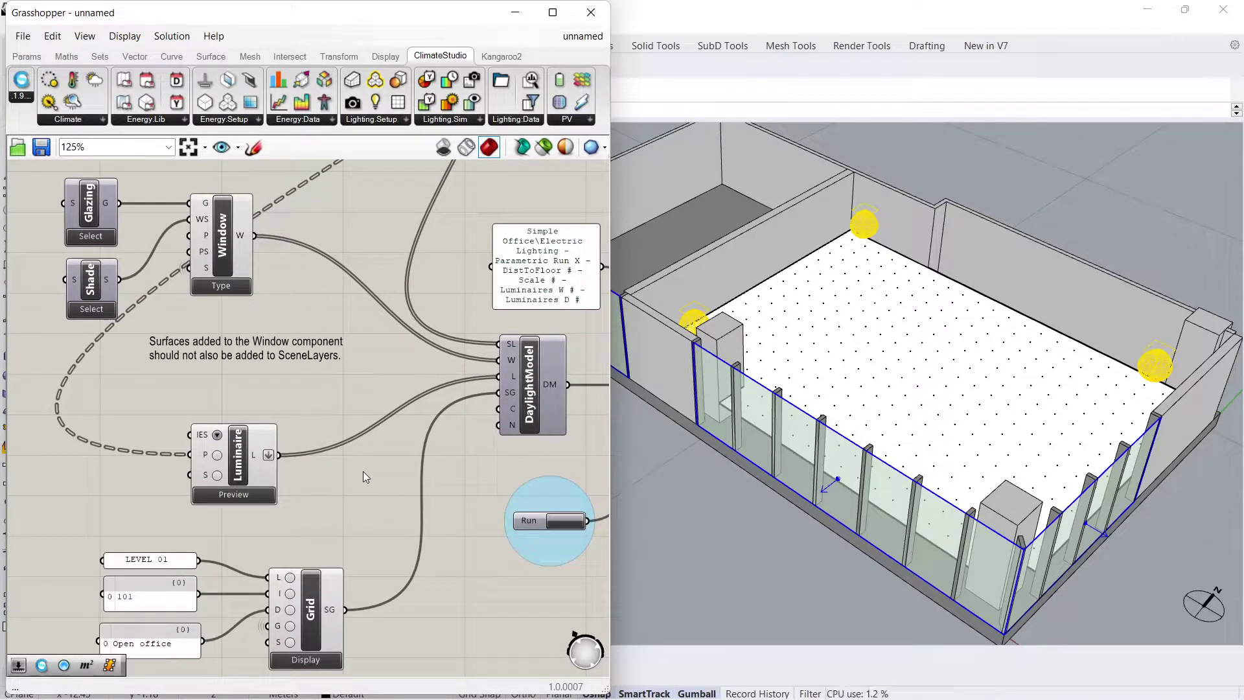
{"action": "scroll", "coordinate": [363, 472], "scroll_direction": "down", "scroll_amount": 2}
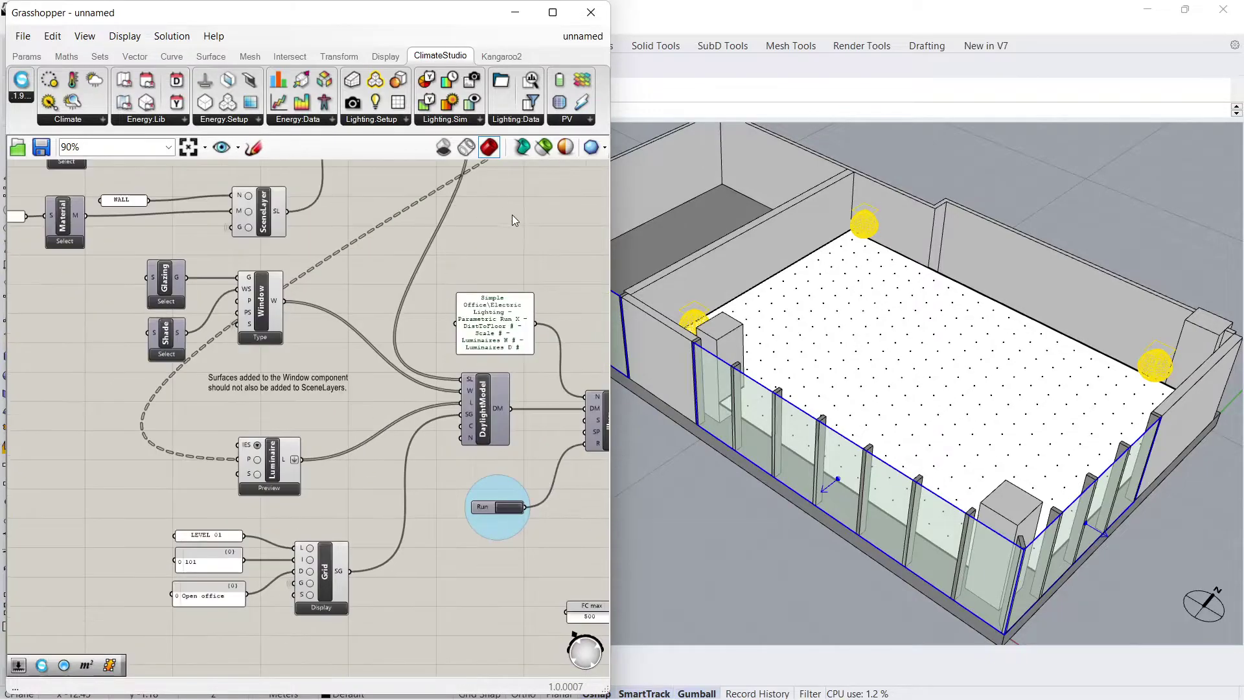
{"action": "right_click_drag", "start_coordinate": [511, 215], "coordinate": [315, 533]}
{"action": "right_click_drag", "start_coordinate": [434, 279], "coordinate": [356, 432]}
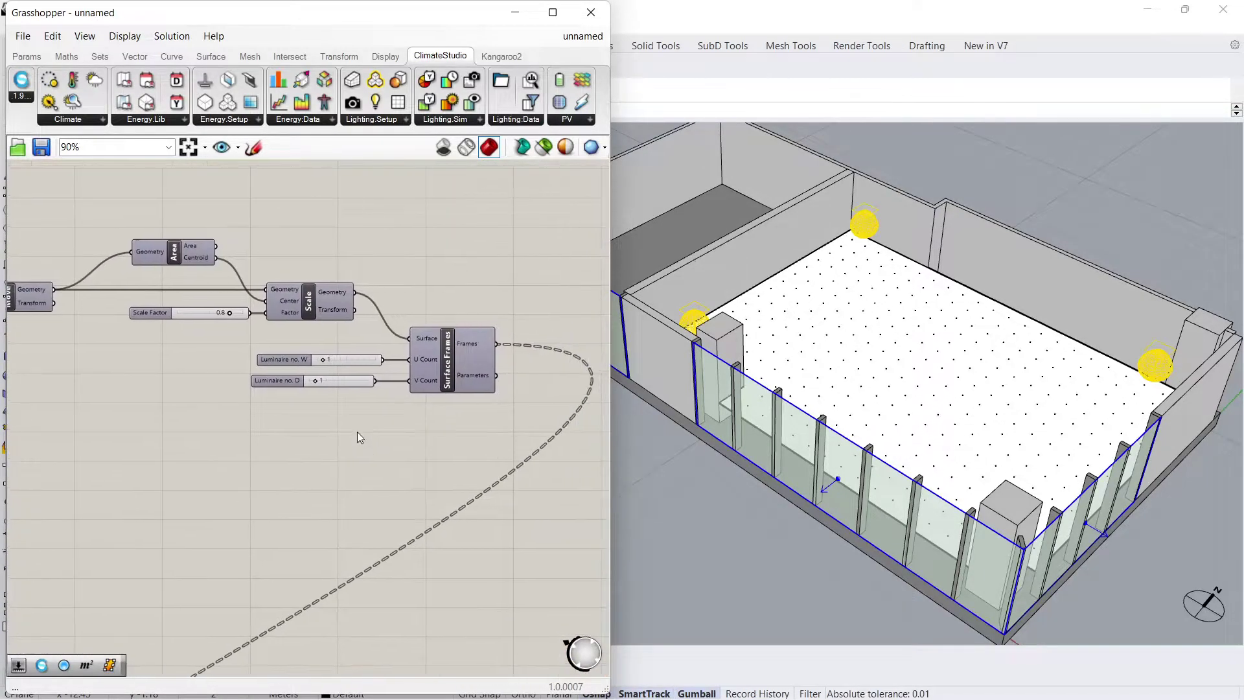
{"action": "scroll", "coordinate": [336, 380], "scroll_direction": "up", "scroll_amount": 3}
{"action": "left_click_drag", "start_coordinate": [312, 339], "coordinate": [351, 340]}
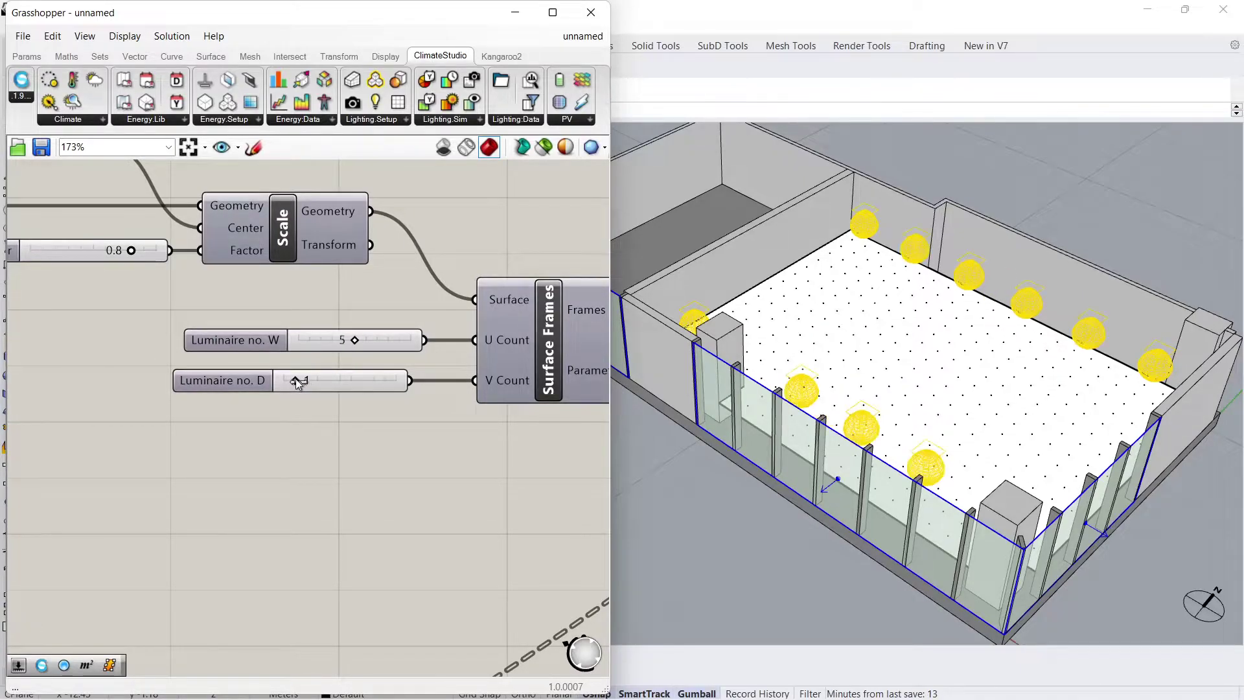
{"action": "left_click_drag", "start_coordinate": [357, 379], "coordinate": [360, 382]}
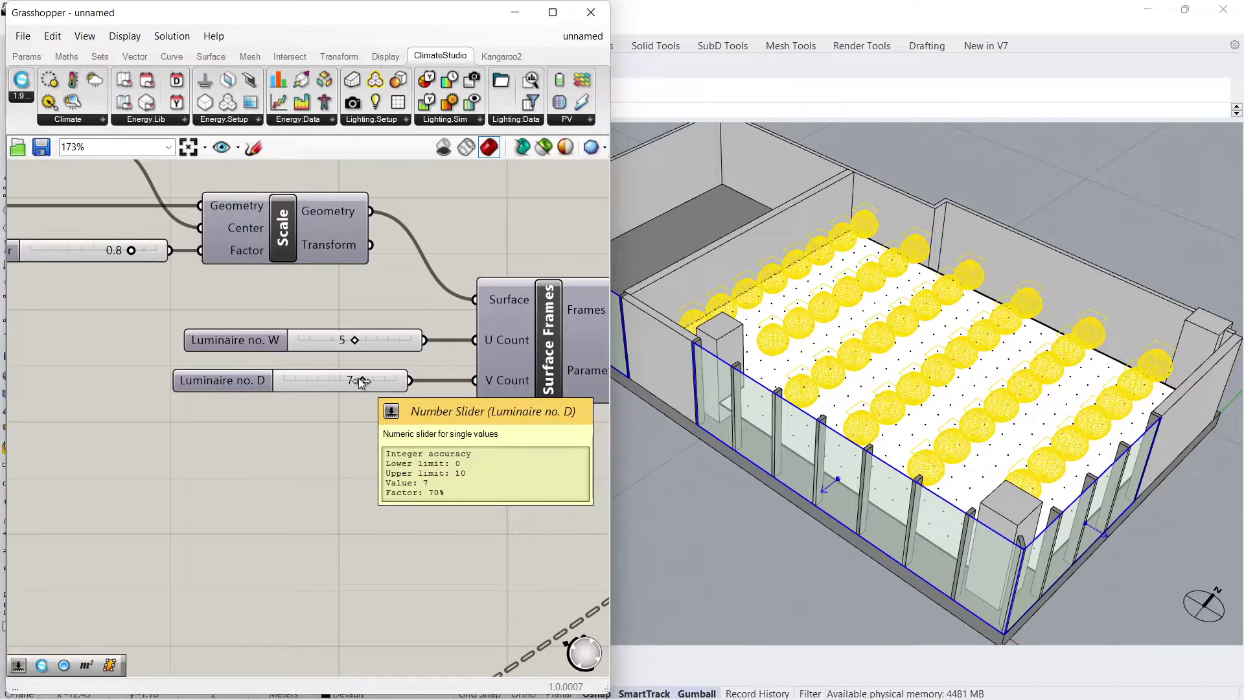
Step: Set the Luminaire no. W slider to 3 and the Luminaire no. D slider to 2
{"action": "double_click", "coordinate": [343, 340]}
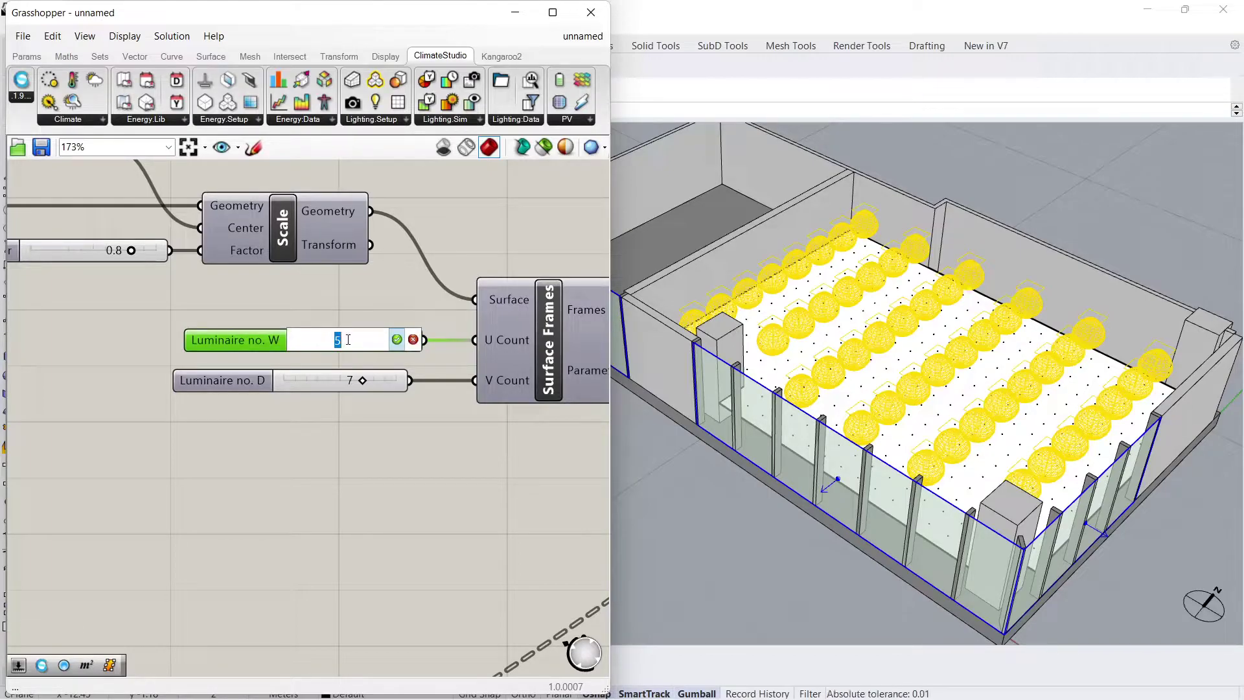
{"action": "left_click", "coordinate": [397, 339]}
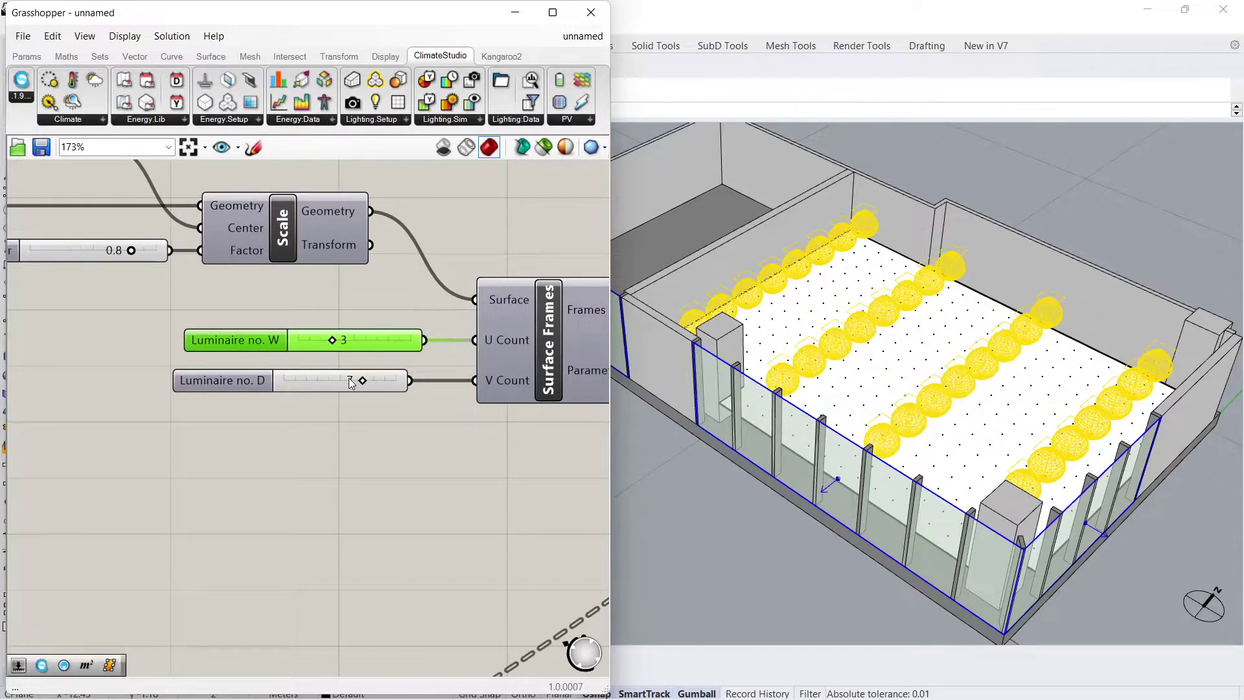
{"action": "double_click", "coordinate": [355, 380]}
{"action": "type", "text": "2"}
{"action": "left_click", "coordinate": [382, 380]}
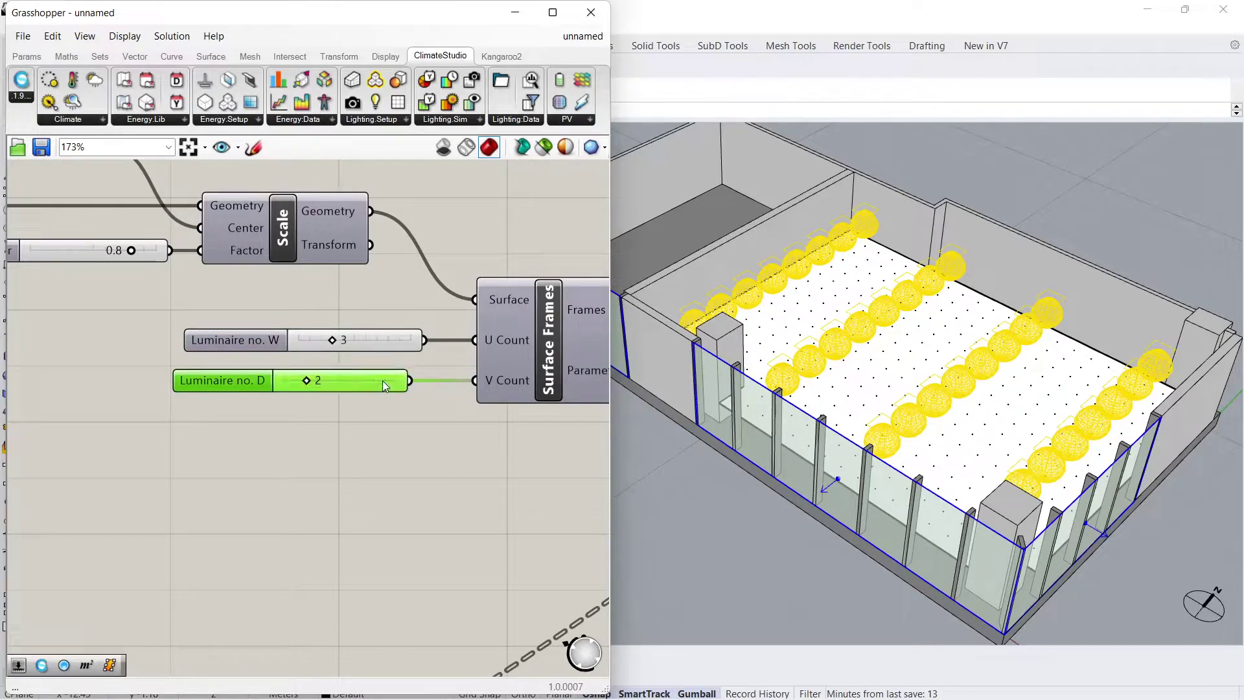
Step: Fill in the simulation name panel with Parametric Run 1, DistToFloor 2.5, Scale 0.8, Luminaires W 3 and Luminaires D 2
{"action": "scroll", "coordinate": [352, 431], "scroll_direction": "down", "scroll_amount": 3}
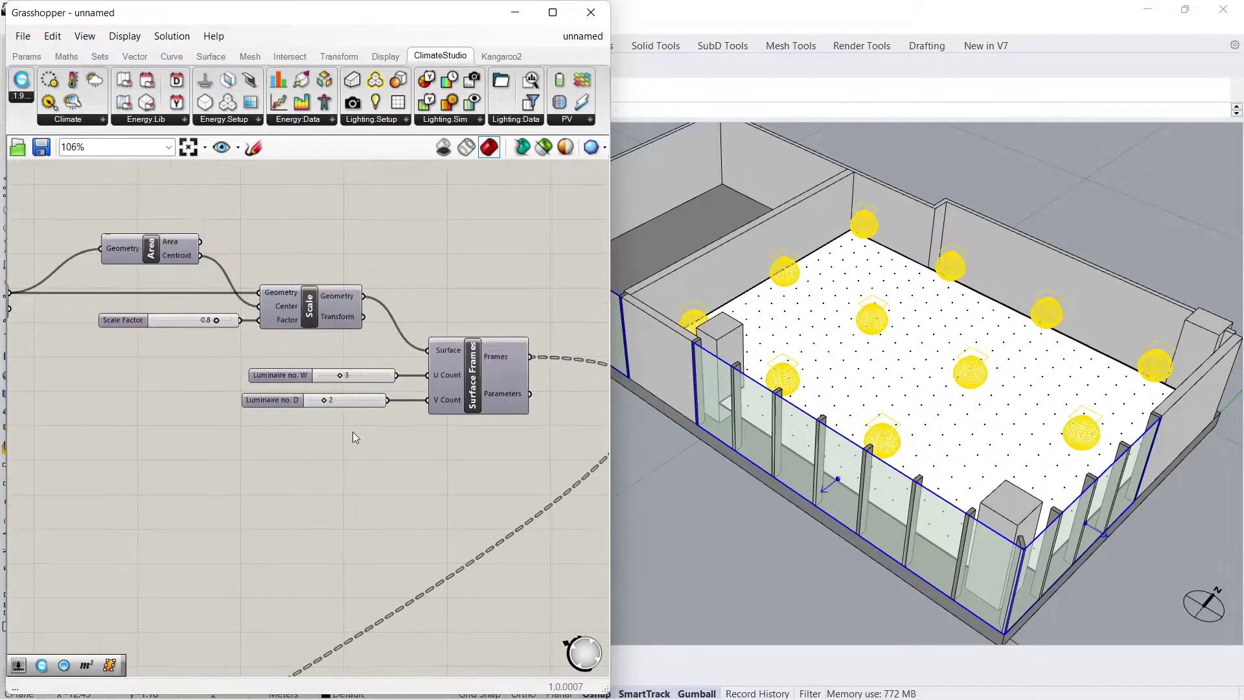
{"action": "right_click_drag", "start_coordinate": [289, 555], "coordinate": [300, 436]}
{"action": "scroll", "coordinate": [294, 437], "scroll_direction": "down", "scroll_amount": 2}
{"action": "right_click_drag", "start_coordinate": [372, 608], "coordinate": [430, 493]}
{"action": "scroll", "coordinate": [430, 550], "scroll_direction": "down", "scroll_amount": 2}
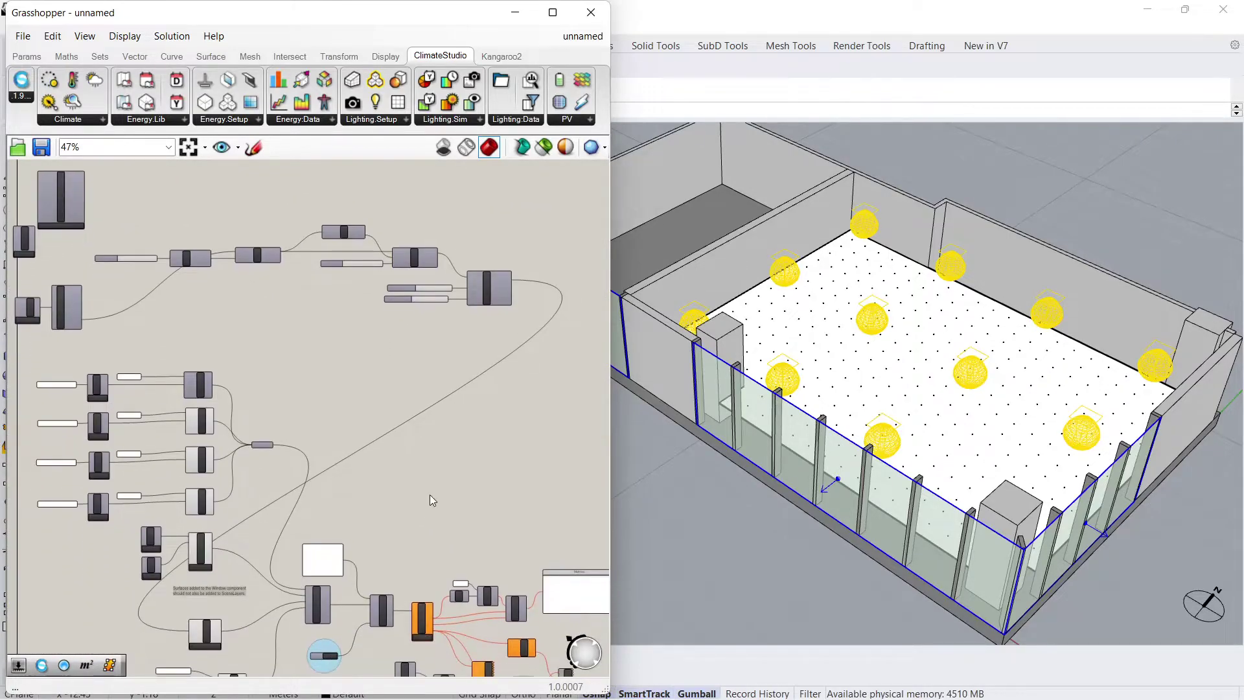
{"action": "right_click_drag", "start_coordinate": [421, 537], "coordinate": [417, 428]}
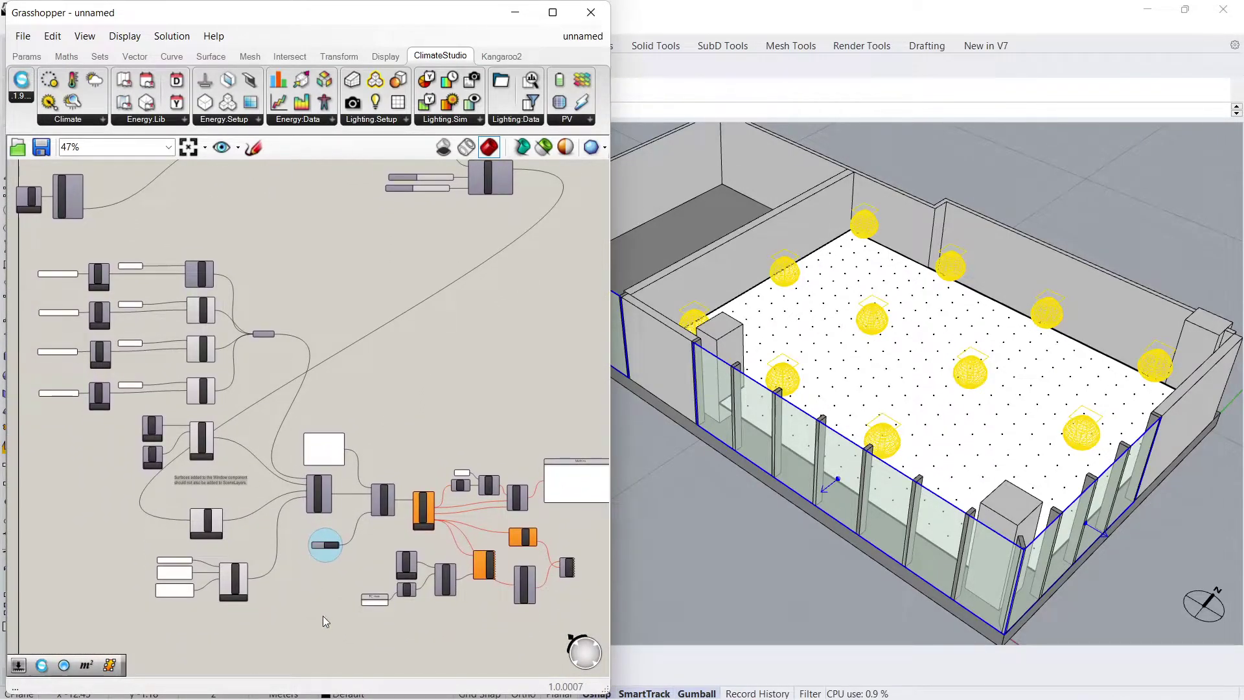
{"action": "right_click_drag", "start_coordinate": [323, 616], "coordinate": [303, 581]}
{"action": "scroll", "coordinate": [305, 572], "scroll_direction": "up", "scroll_amount": 3}
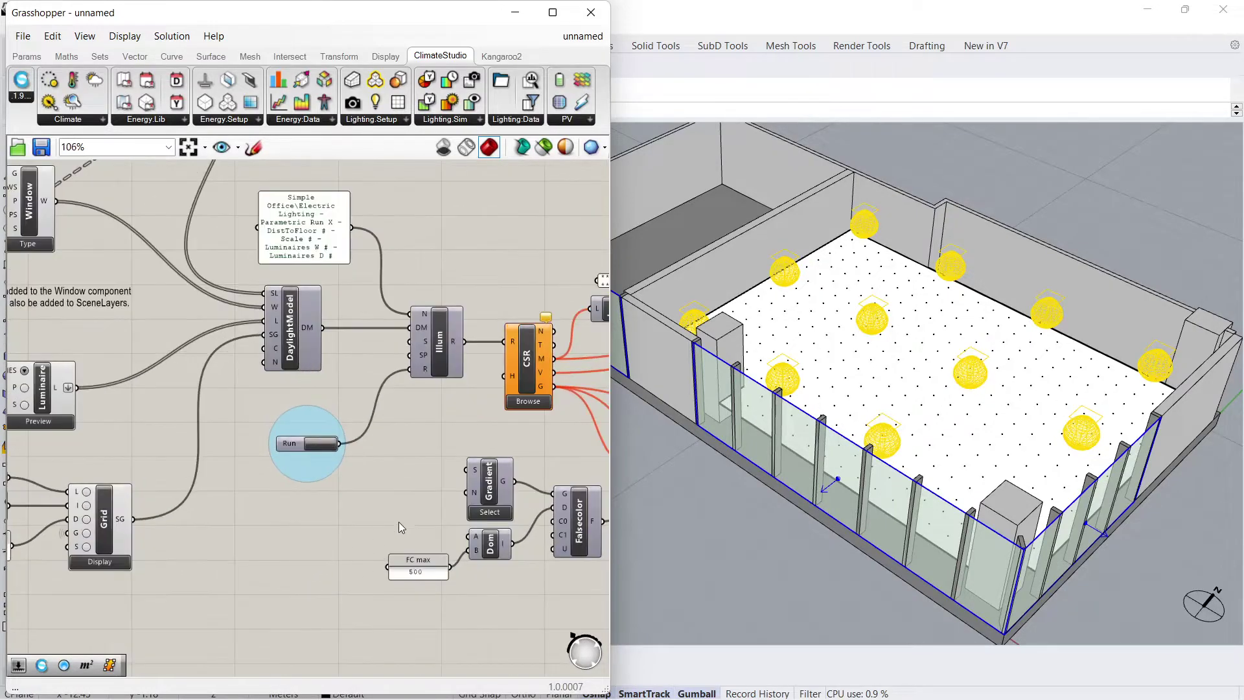
{"action": "right_click_drag", "start_coordinate": [399, 523], "coordinate": [404, 602]}
{"action": "scroll", "coordinate": [311, 318], "scroll_direction": "up", "scroll_amount": 2}
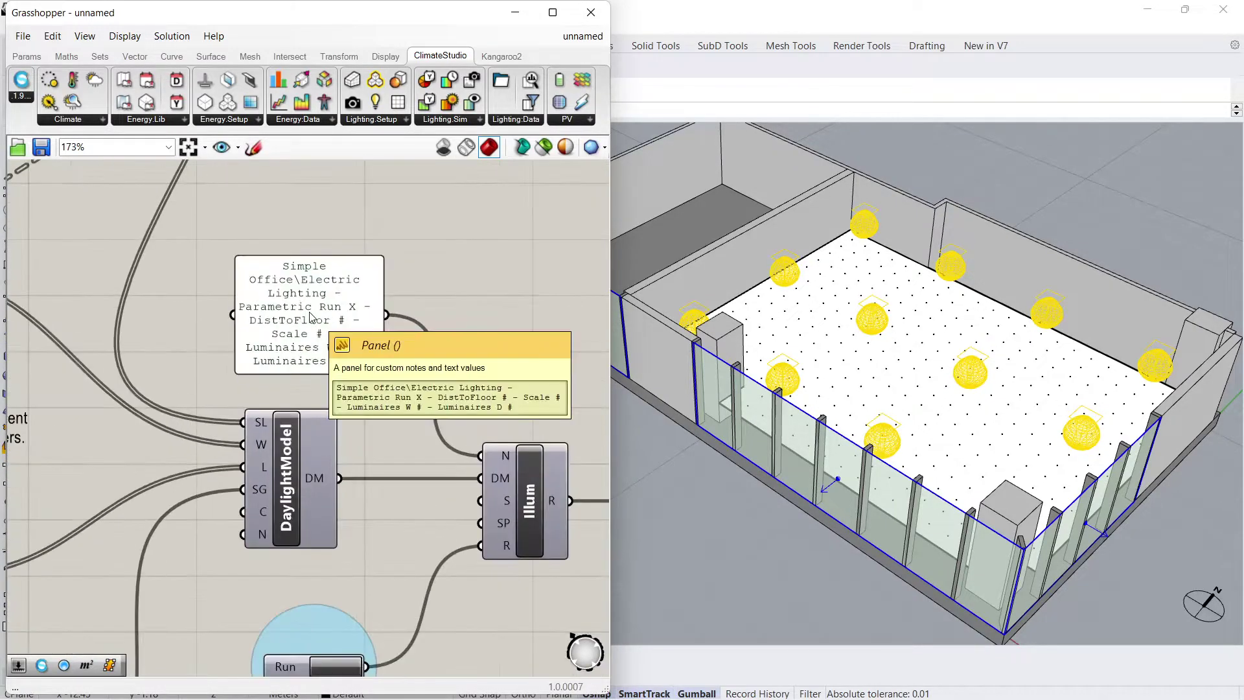
{"action": "double_click", "coordinate": [309, 313]}
{"action": "left_click", "coordinate": [360, 287]}
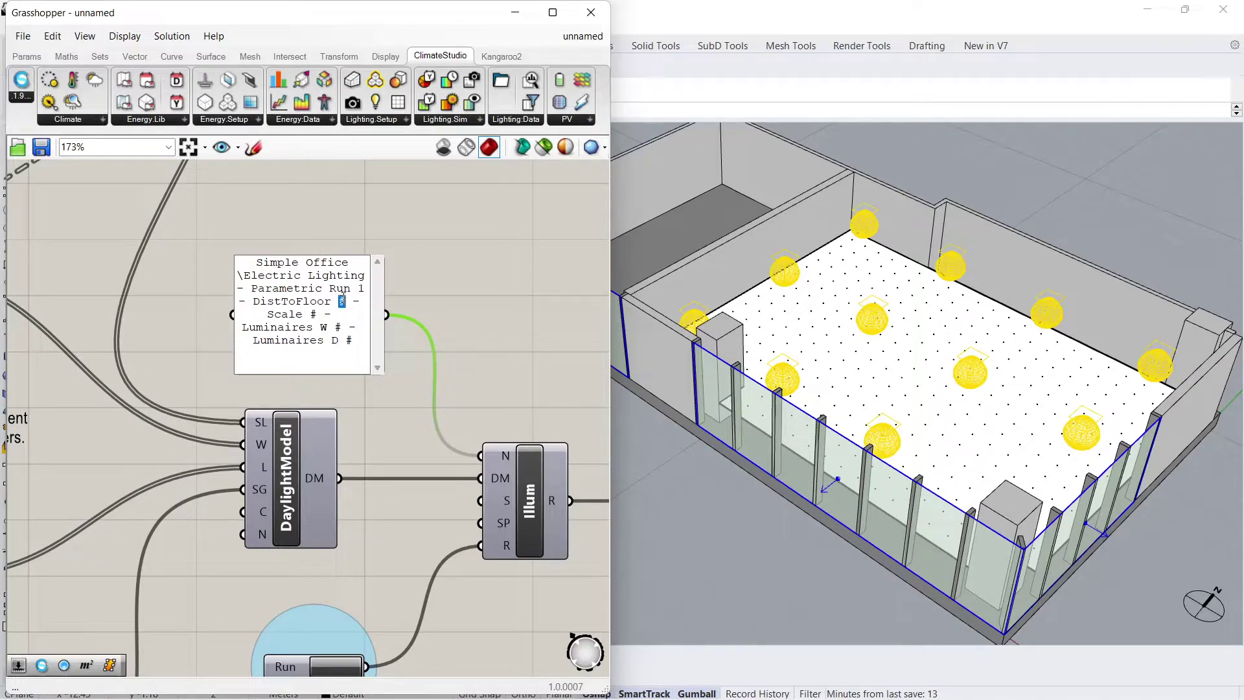
{"action": "type", "text": "2"}
{"action": "type", "text": ".5"}
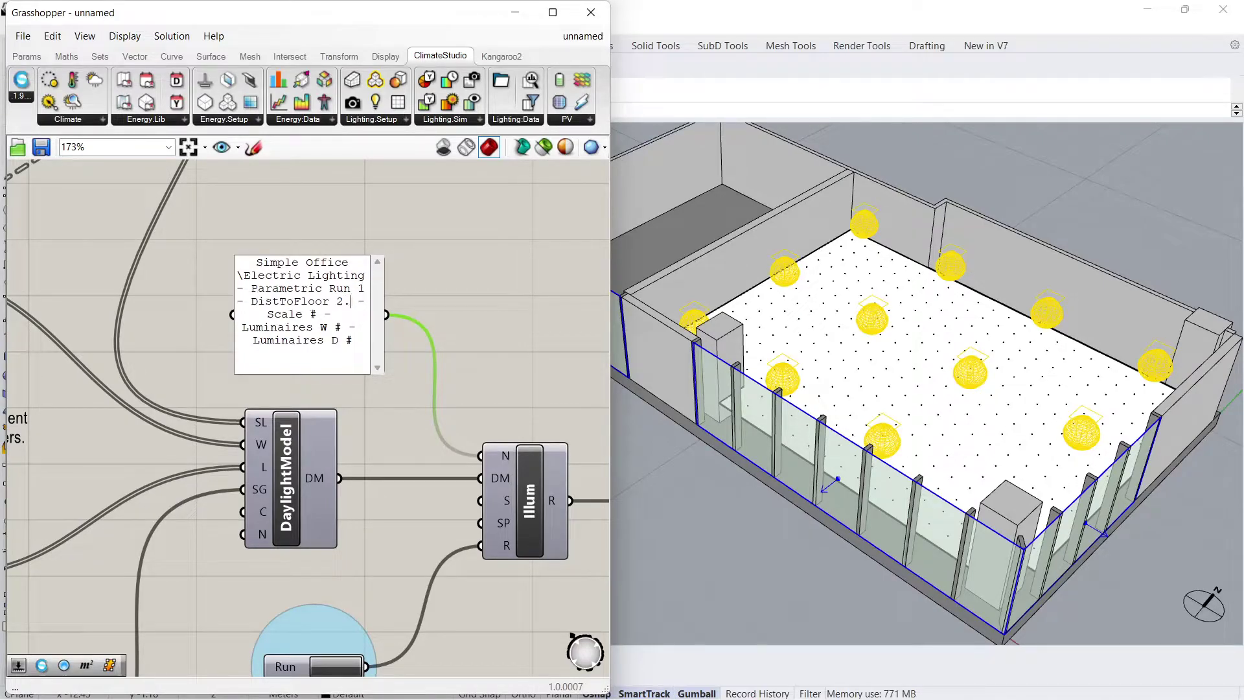
{"action": "type", "text": "0.8"}
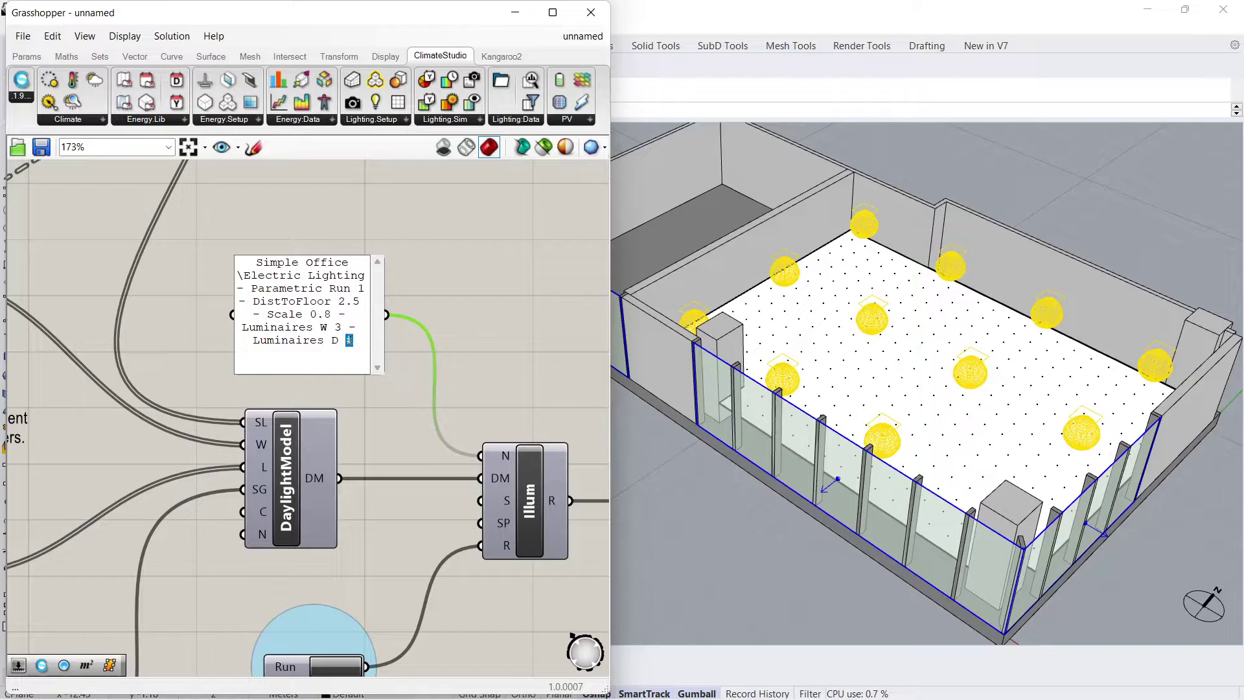
{"action": "type", "text": "2"}
{"action": "left_click", "coordinate": [434, 276]}
Step: Run the illuminance simulation and set the FC max panel of the false-colour scale to 300
{"action": "right_click_drag", "start_coordinate": [388, 589], "coordinate": [355, 363]}
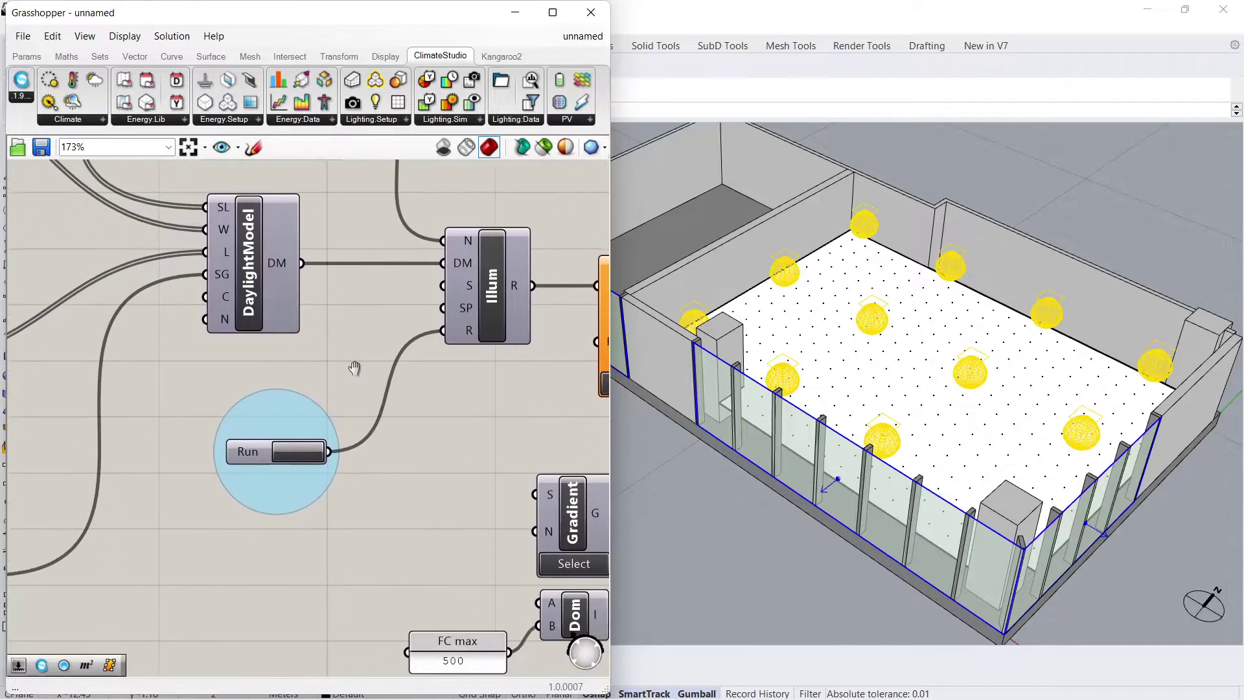
{"action": "left_click", "coordinate": [324, 442]}
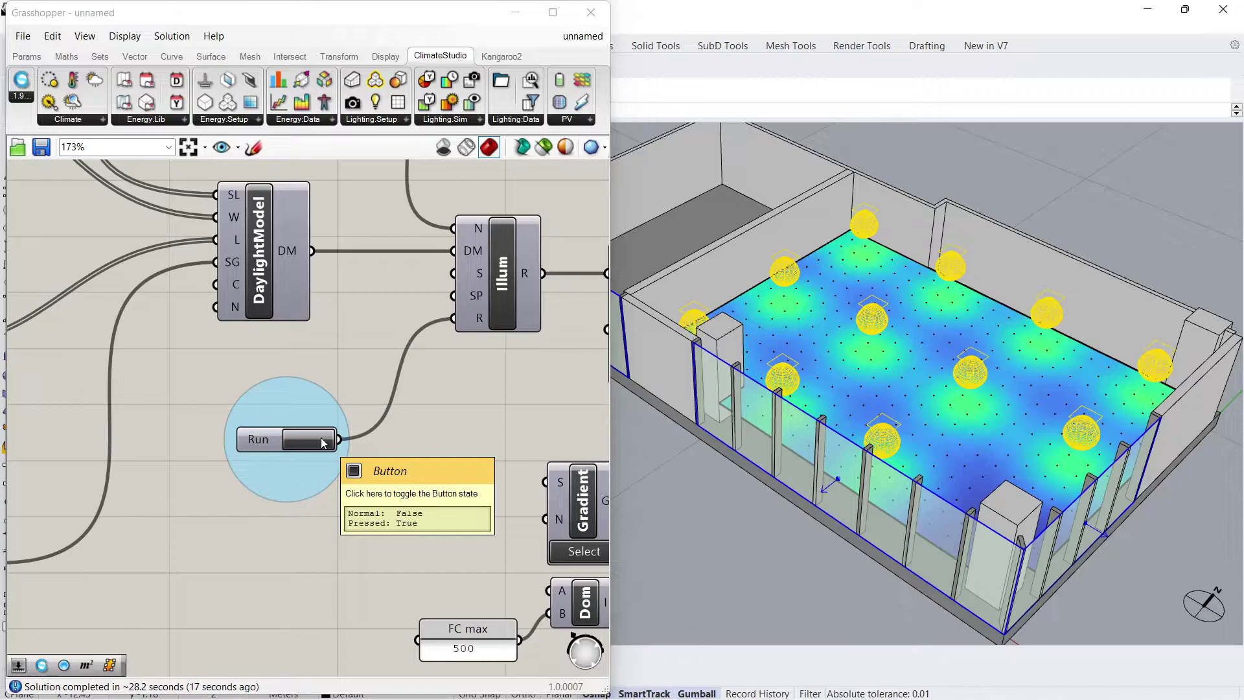
{"action": "right_click_drag", "start_coordinate": [322, 443], "coordinate": [262, 358]}
{"action": "double_click", "coordinate": [405, 563]}
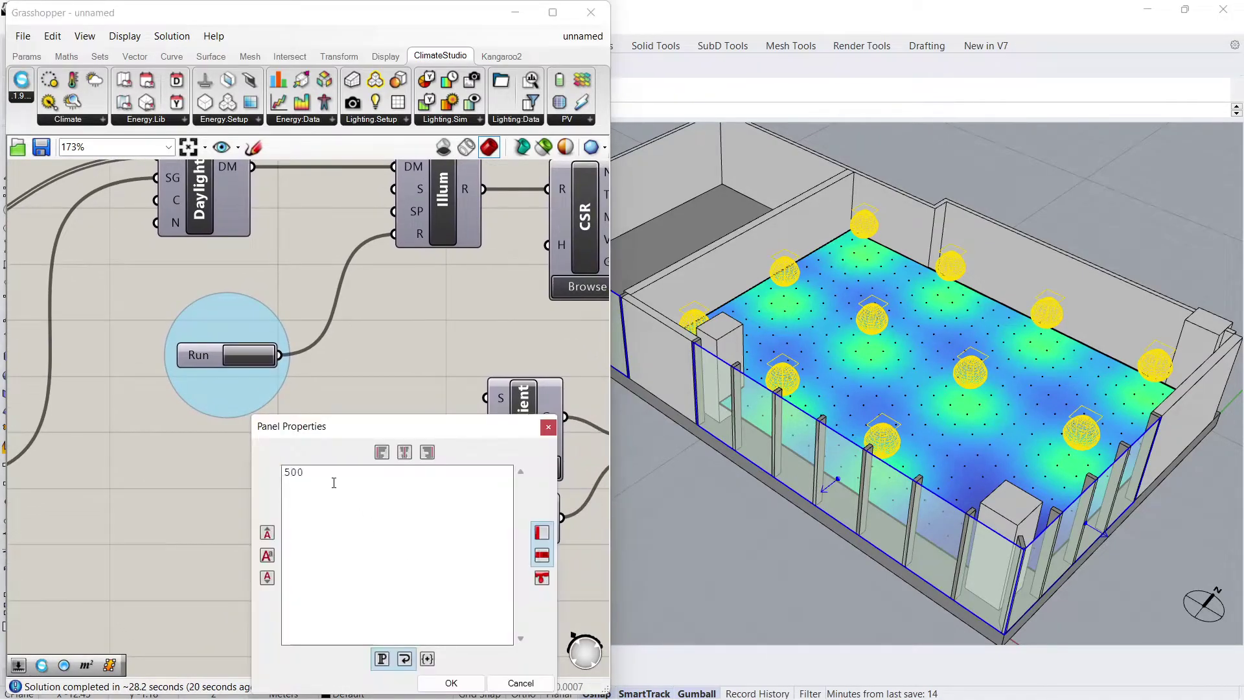
{"action": "type", "text": "3"}
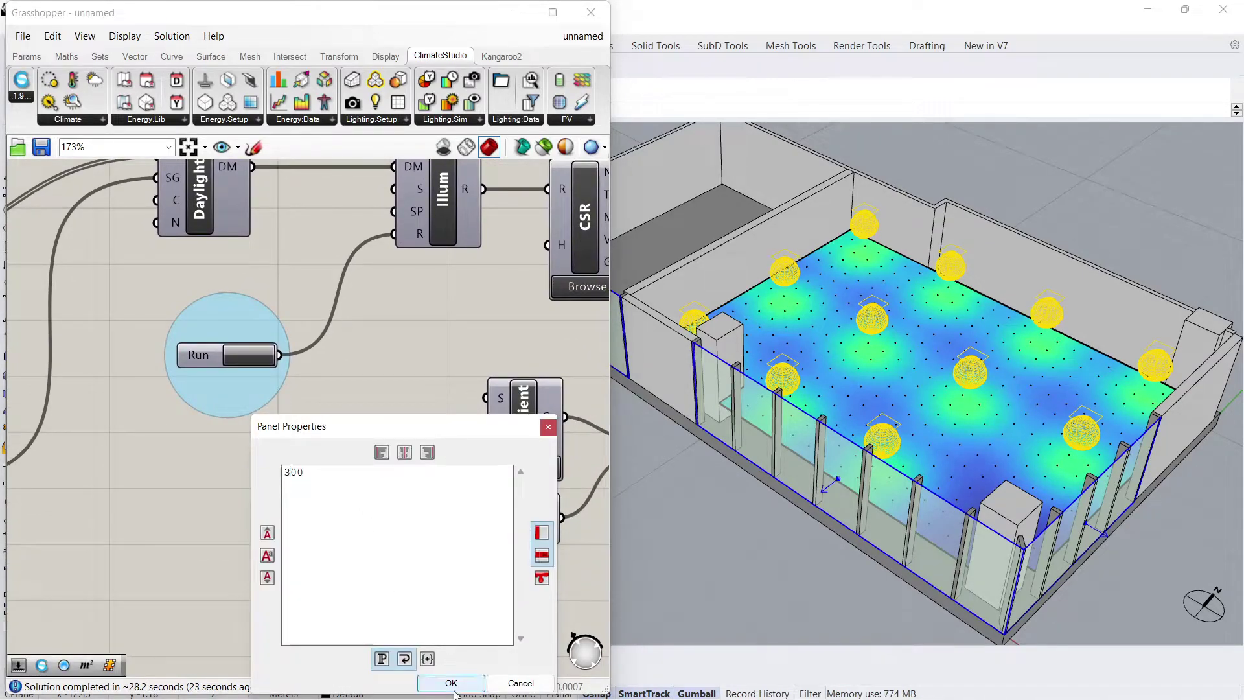
{"action": "left_click", "coordinate": [450, 683]}
Step: Turn on the preview of the Tag component to label the sensor grid points with their illuminance values
{"action": "scroll", "coordinate": [957, 384], "scroll_direction": "up", "scroll_amount": 5}
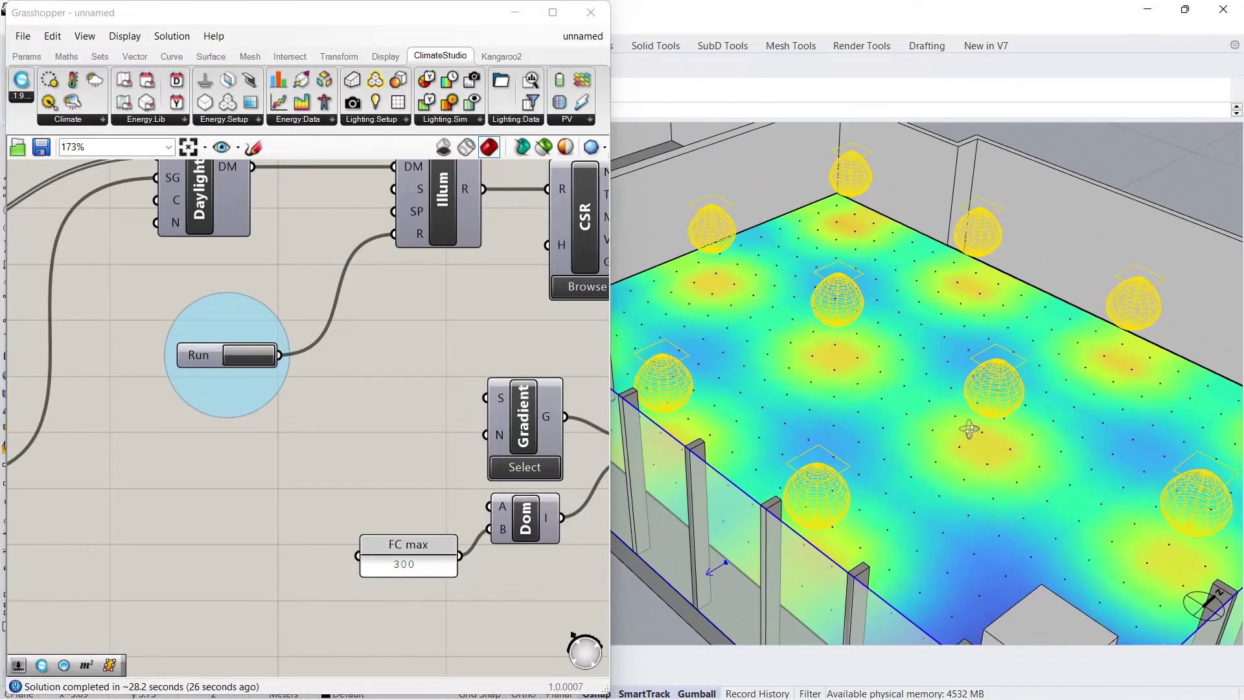
{"action": "right_click_drag", "start_coordinate": [513, 323], "coordinate": [198, 460]}
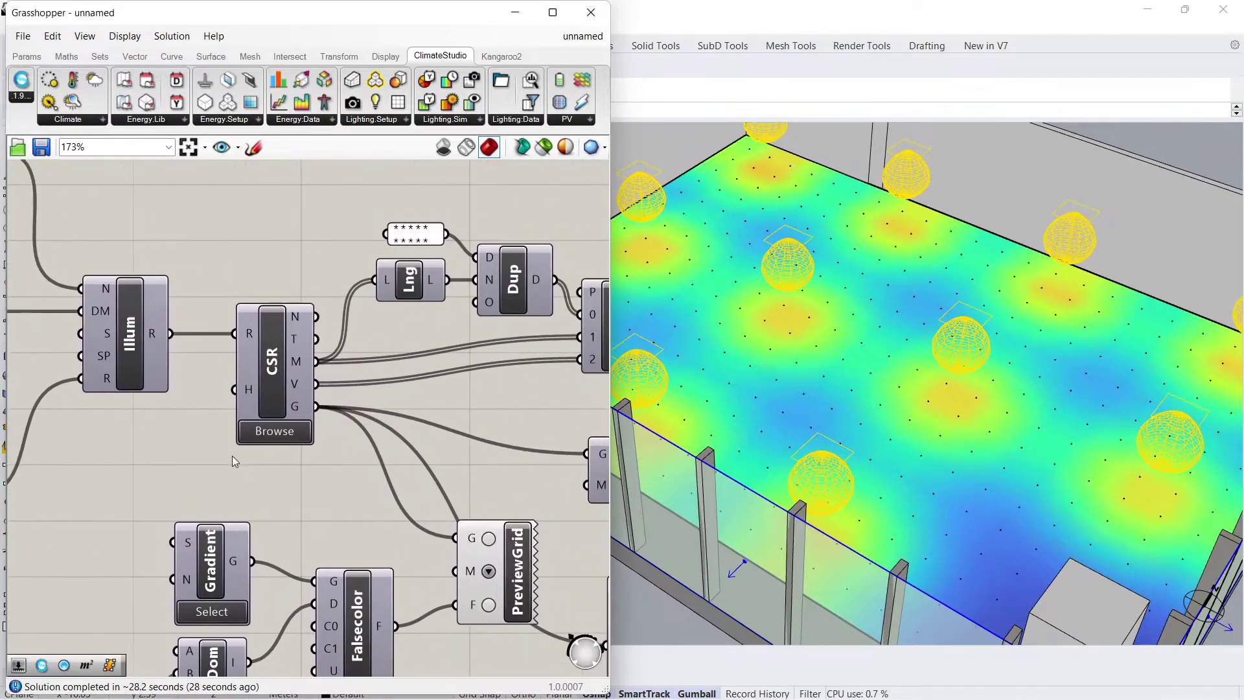
{"action": "right_click_drag", "start_coordinate": [523, 404], "coordinate": [131, 426]}
{"action": "right_click_drag", "start_coordinate": [494, 423], "coordinate": [382, 491]}
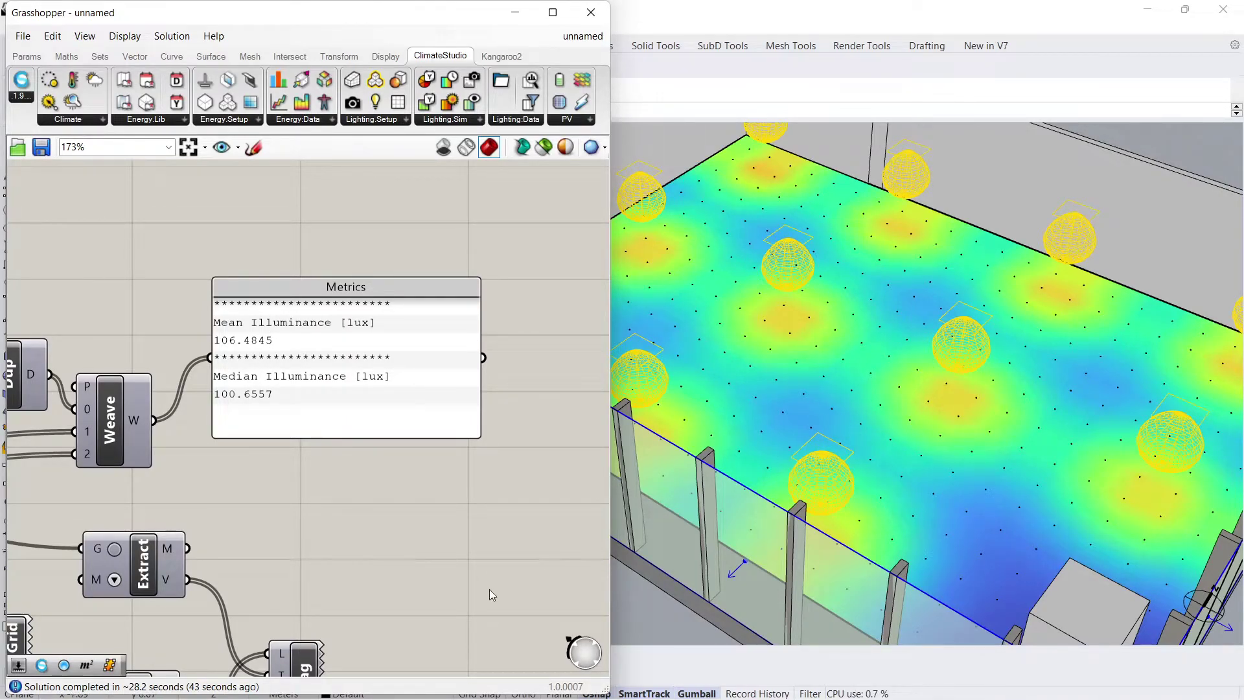
{"action": "right_click_drag", "start_coordinate": [419, 605], "coordinate": [451, 400]}
{"action": "right_click", "coordinate": [336, 467]}
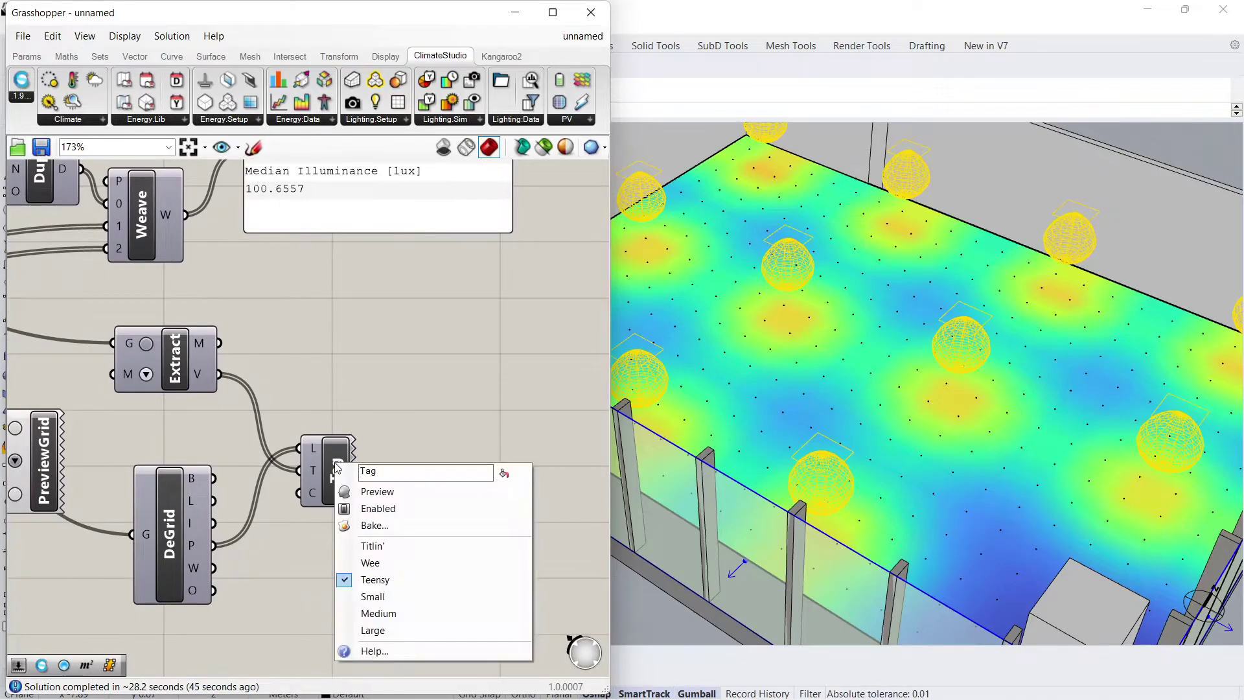
{"action": "left_click", "coordinate": [363, 491]}
{"action": "scroll", "coordinate": [774, 318], "scroll_direction": "up", "scroll_amount": 5}
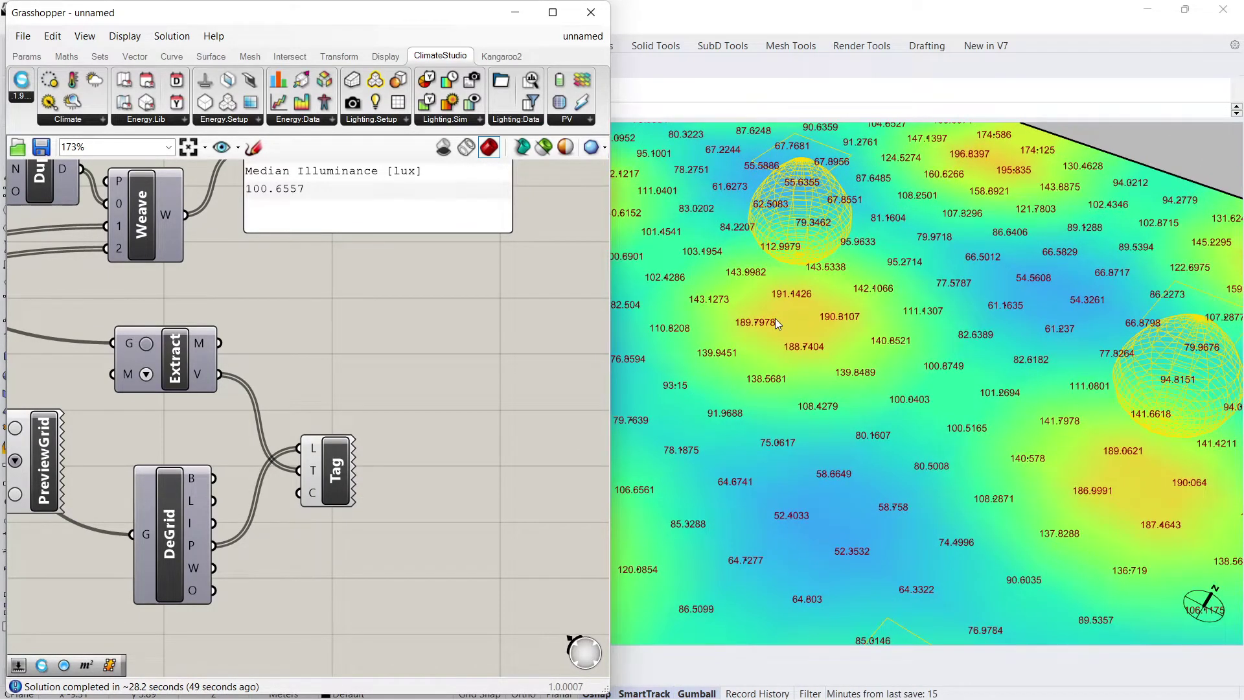
Step: Replace the run number in the simulation name panel with X
{"action": "right_click_drag", "start_coordinate": [420, 477], "coordinate": [406, 598]}
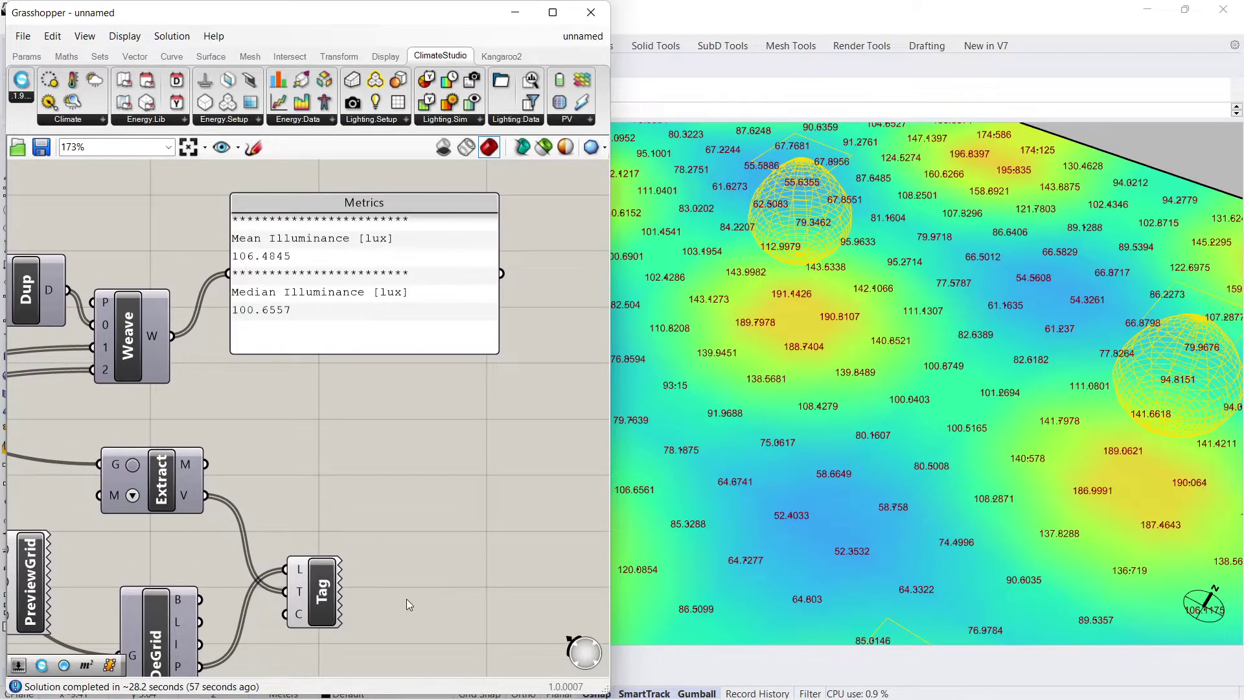
{"action": "right_click_drag", "start_coordinate": [316, 456], "coordinate": [549, 457]}
{"action": "scroll", "coordinate": [550, 457], "scroll_direction": "down", "scroll_amount": 1}
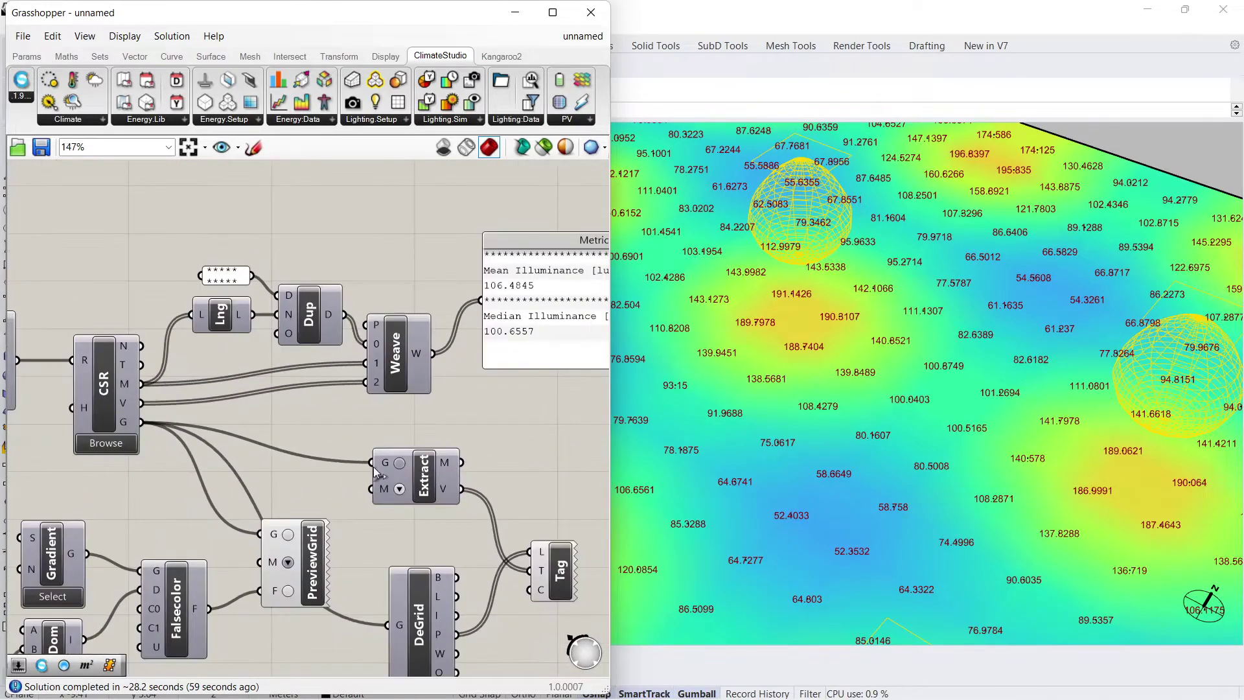
{"action": "right_click_drag", "start_coordinate": [176, 491], "coordinate": [540, 549]}
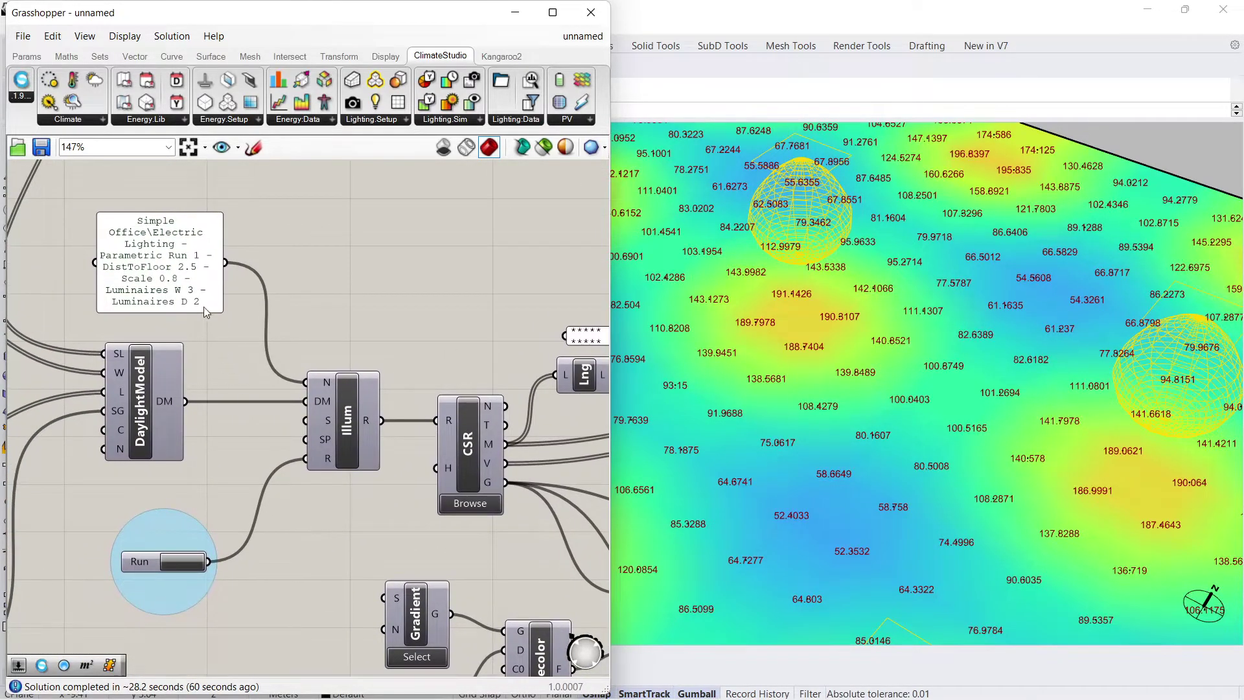
{"action": "double_click", "coordinate": [173, 244]}
{"action": "double_click", "coordinate": [199, 253]}
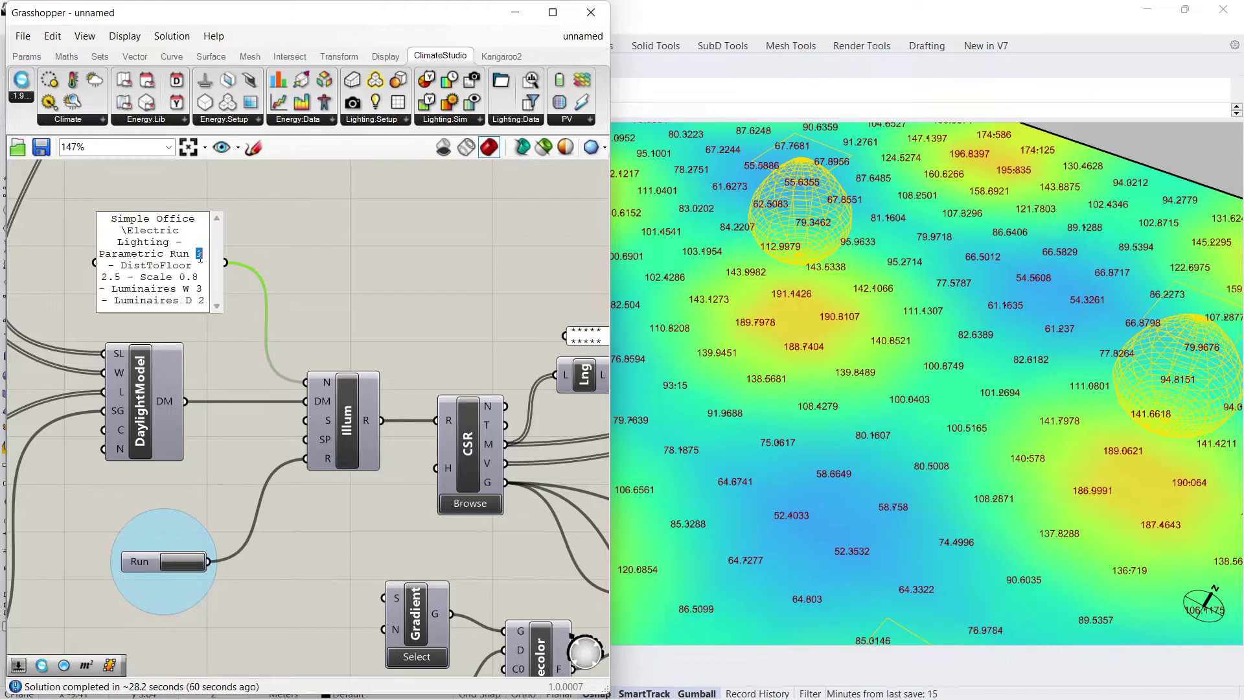
{"action": "left_click", "coordinate": [281, 270]}
Step: Set the FC max panel to 650
{"action": "right_click_drag", "start_coordinate": [308, 539], "coordinate": [234, 307]}
{"action": "double_click", "coordinate": [240, 506]}
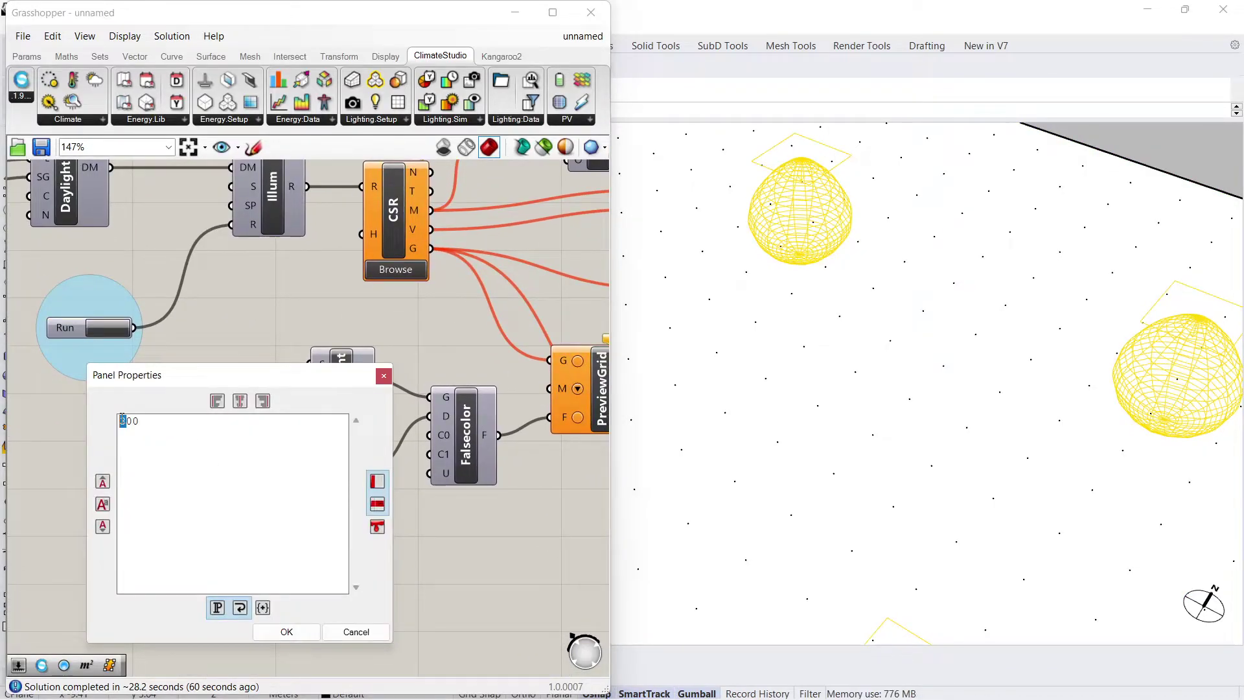
{"action": "left_click", "coordinate": [132, 422]}
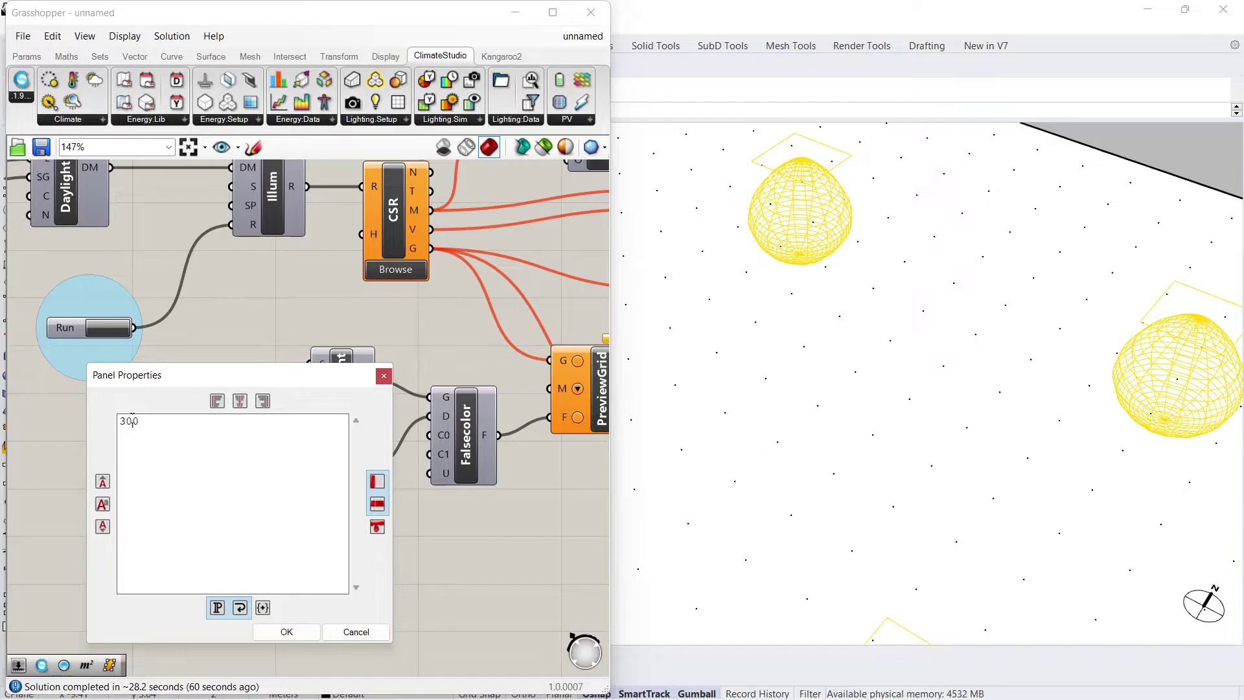
{"action": "left_click", "coordinate": [285, 629]}
{"action": "left_click", "coordinate": [206, 419]}
Step: Set the Luminaire no. W slider to 6 and the Luminaire no. D slider to 4
{"action": "right_click_drag", "start_coordinate": [259, 291], "coordinate": [239, 638]}
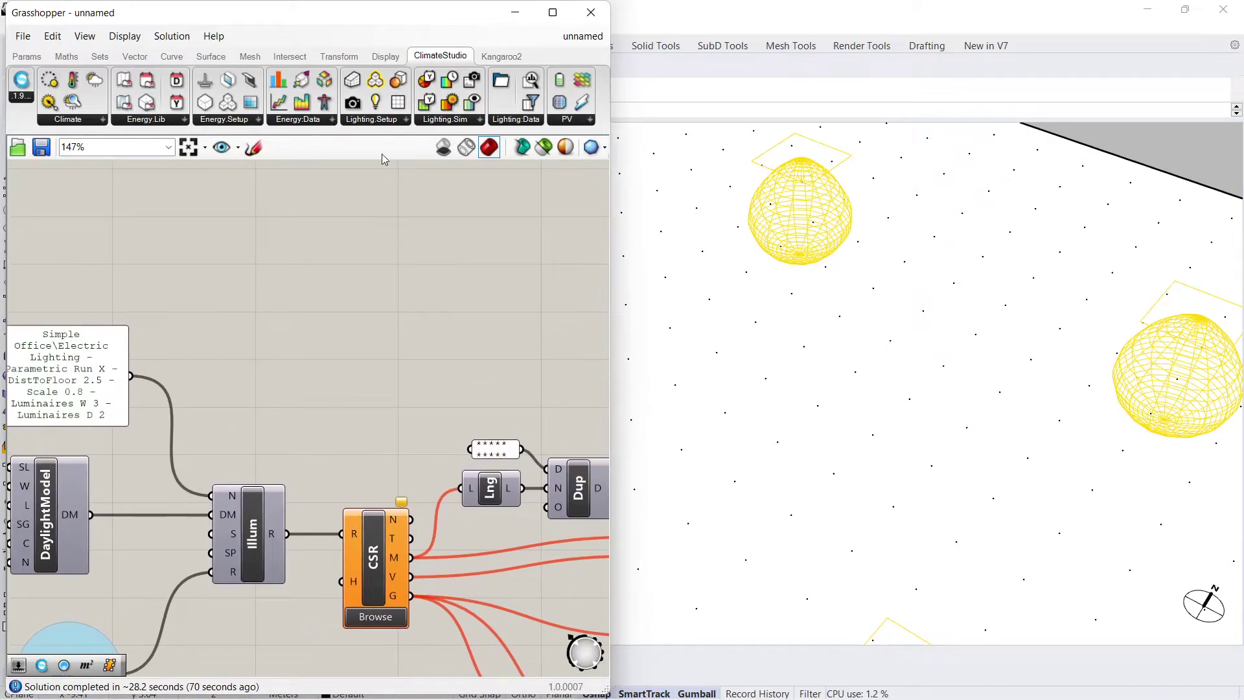
{"action": "right_click_drag", "start_coordinate": [376, 223], "coordinate": [321, 563]}
{"action": "right_click_drag", "start_coordinate": [421, 198], "coordinate": [324, 577]}
{"action": "right_click_drag", "start_coordinate": [300, 349], "coordinate": [356, 453]}
{"action": "double_click", "coordinate": [305, 366]}
{"action": "type", "text": "6"}
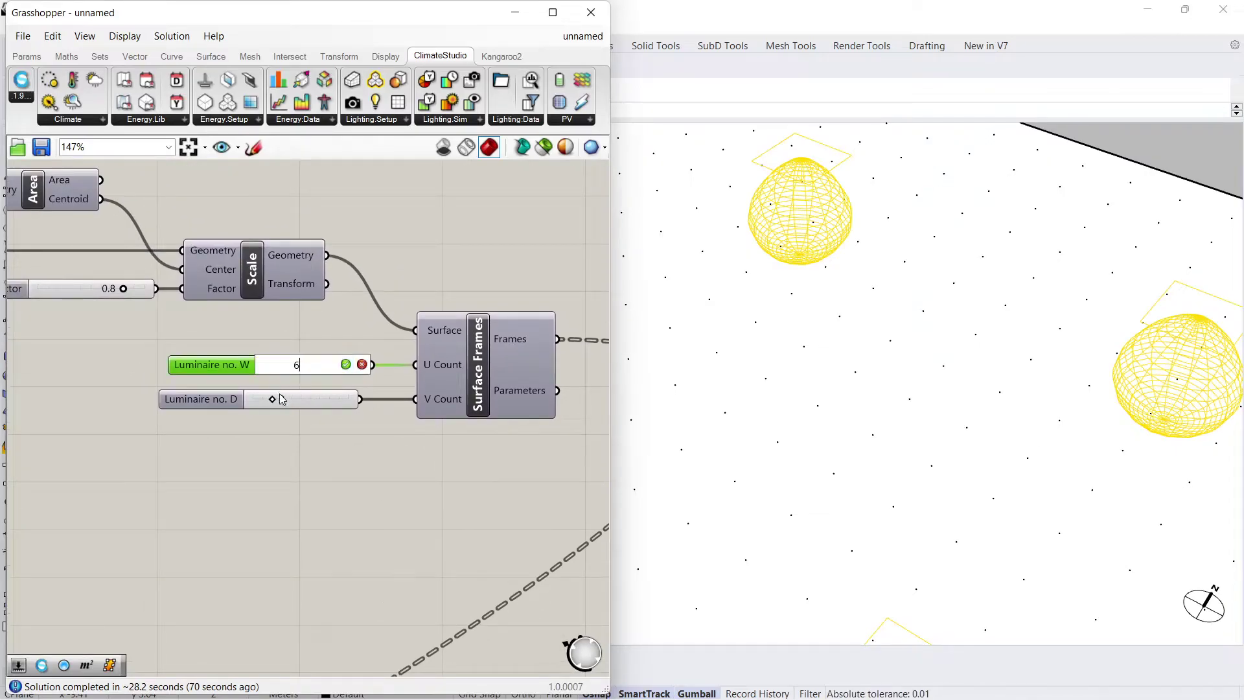
{"action": "key", "text": "Return"}
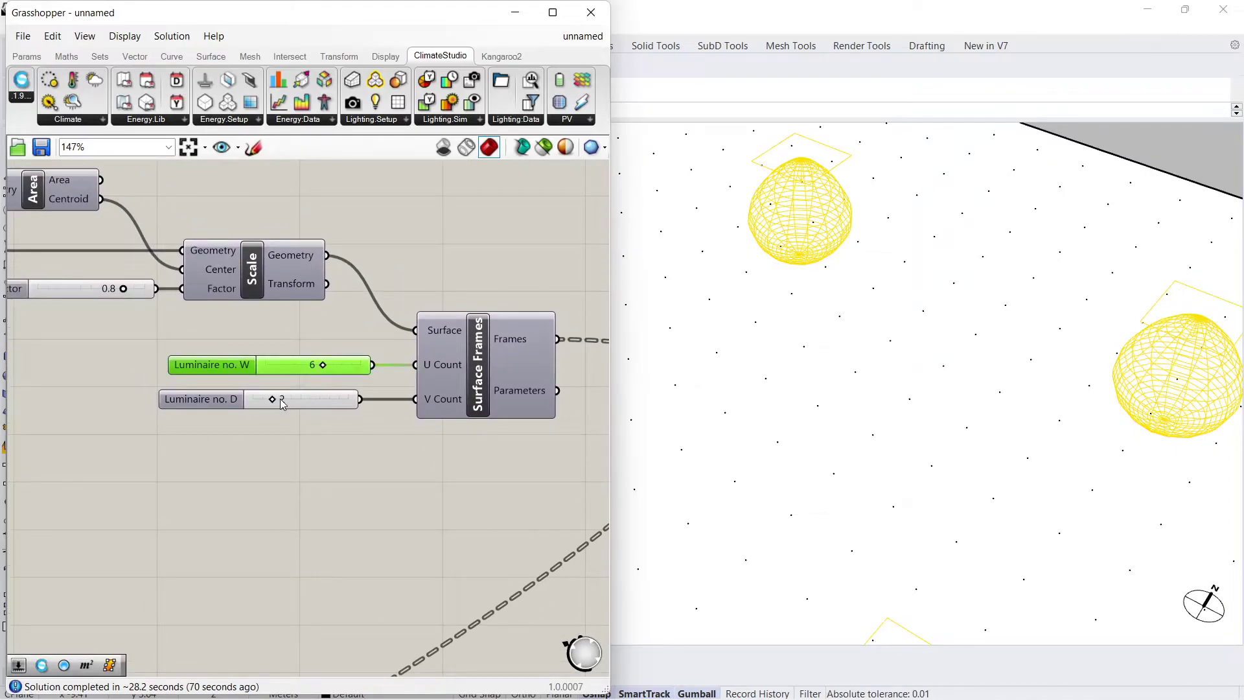
{"action": "double_click", "coordinate": [280, 400]}
{"action": "left_click", "coordinate": [331, 399]}
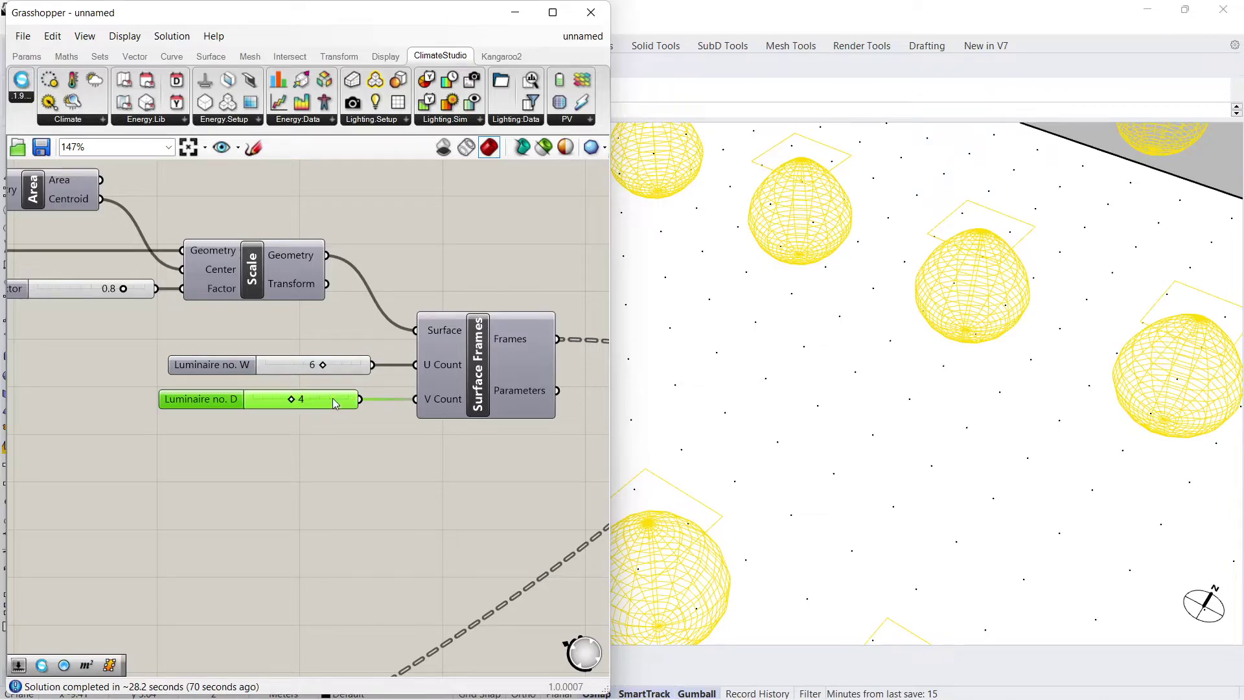
Step: Set the Scale Factor slider of the luminaire surface to 0.7
{"action": "double_click", "coordinate": [107, 288]}
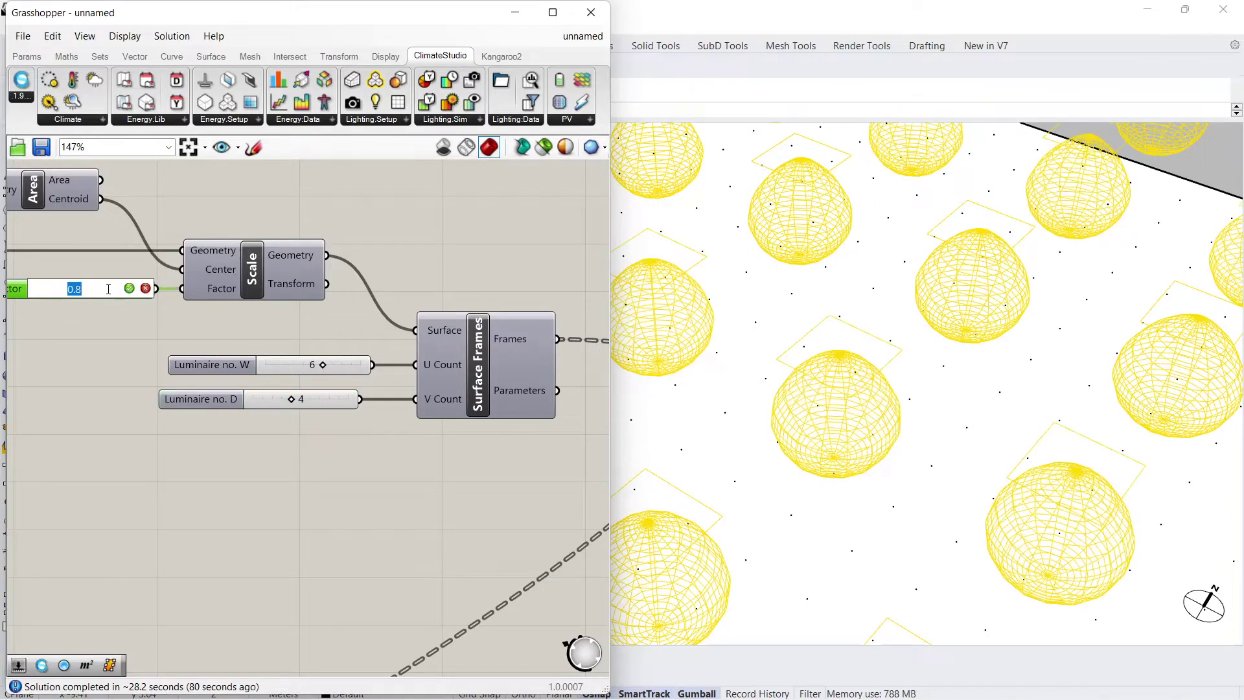
{"action": "left_click", "coordinate": [129, 289]}
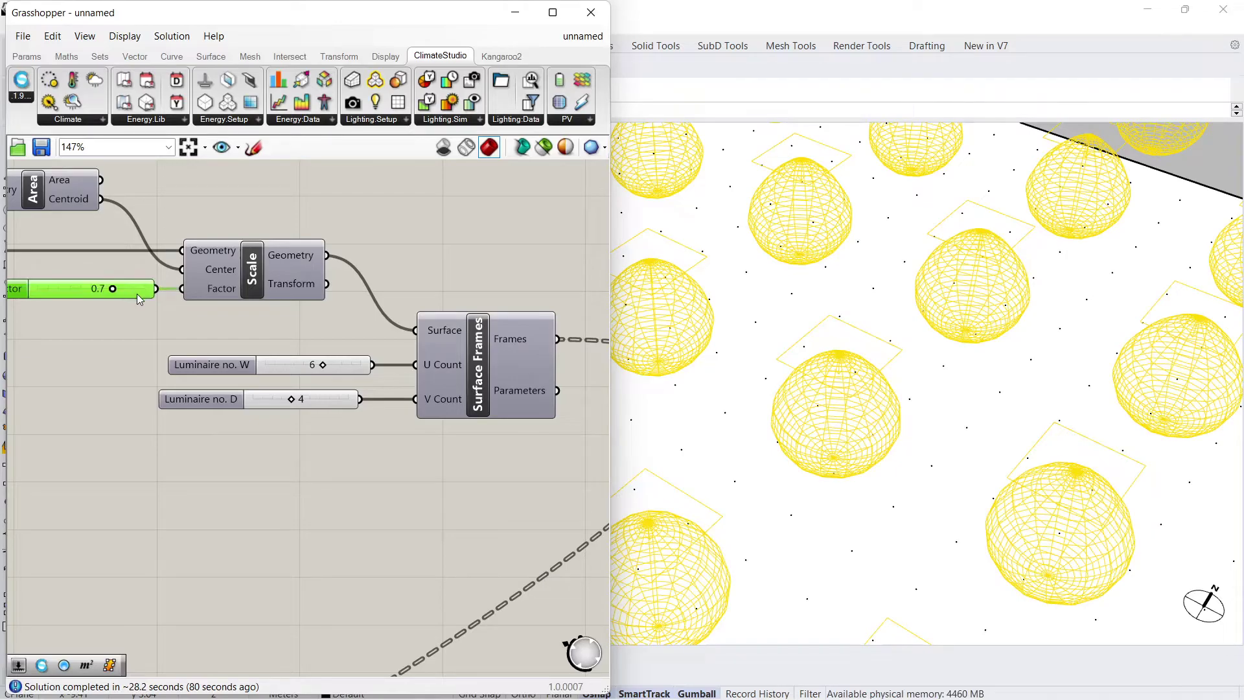
{"action": "scroll", "coordinate": [939, 331], "scroll_direction": "down", "scroll_amount": 5}
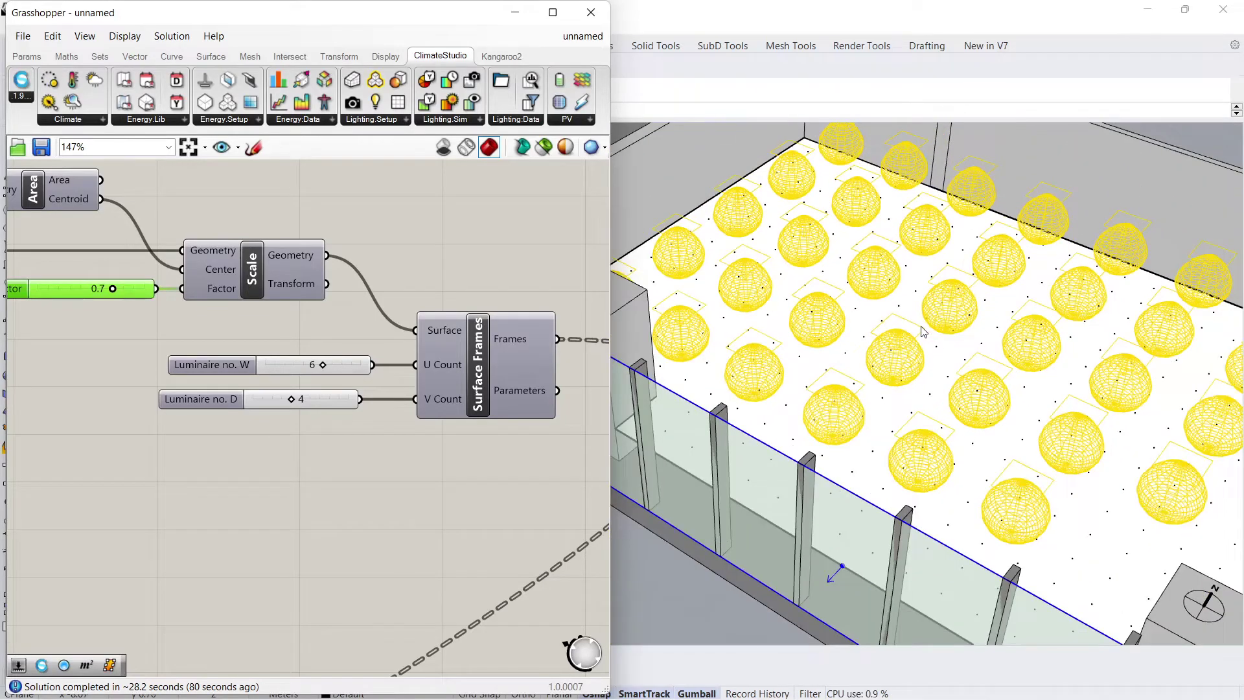
{"action": "scroll", "coordinate": [927, 330], "scroll_direction": "down", "scroll_amount": 1}
{"action": "scroll", "coordinate": [315, 515], "scroll_direction": "down", "scroll_amount": 2}
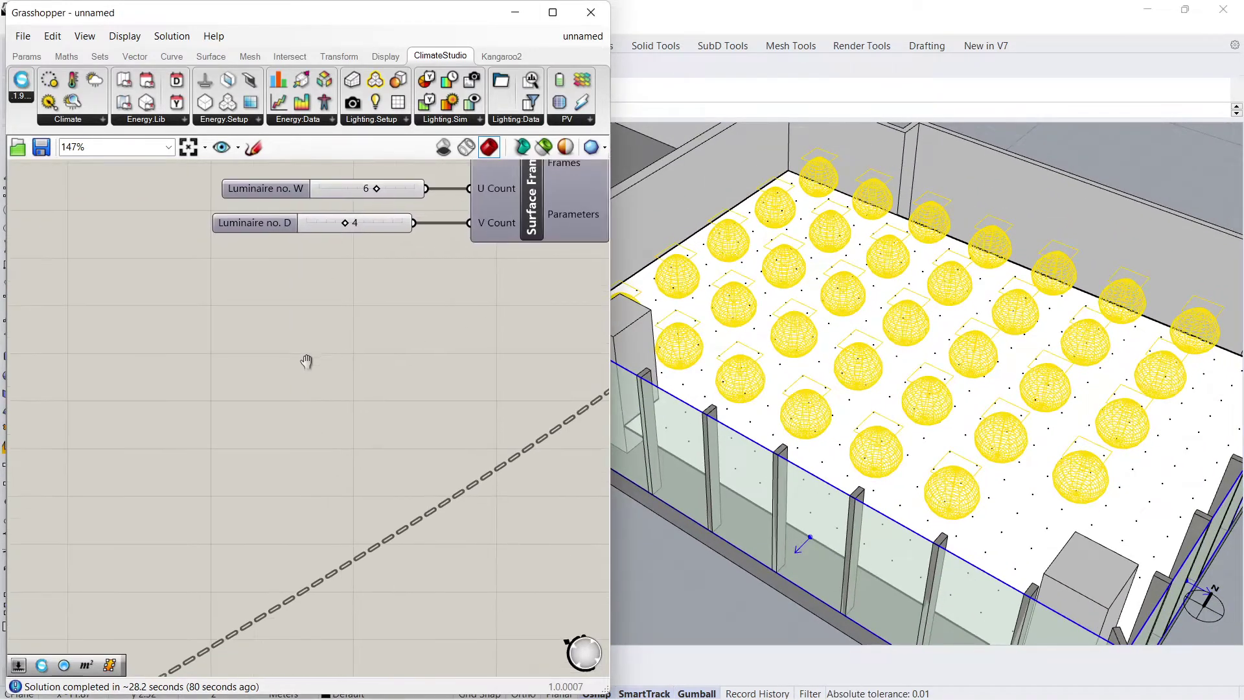
Step: Update the simulation name panel to Parametric Run 2, with Scale 0.7, Luminaires W 6 and Luminaires D 4
{"action": "right_click_drag", "start_coordinate": [231, 465], "coordinate": [352, 258]}
{"action": "right_click_drag", "start_coordinate": [316, 502], "coordinate": [366, 333]}
{"action": "scroll", "coordinate": [284, 415], "scroll_direction": "up", "scroll_amount": 3}
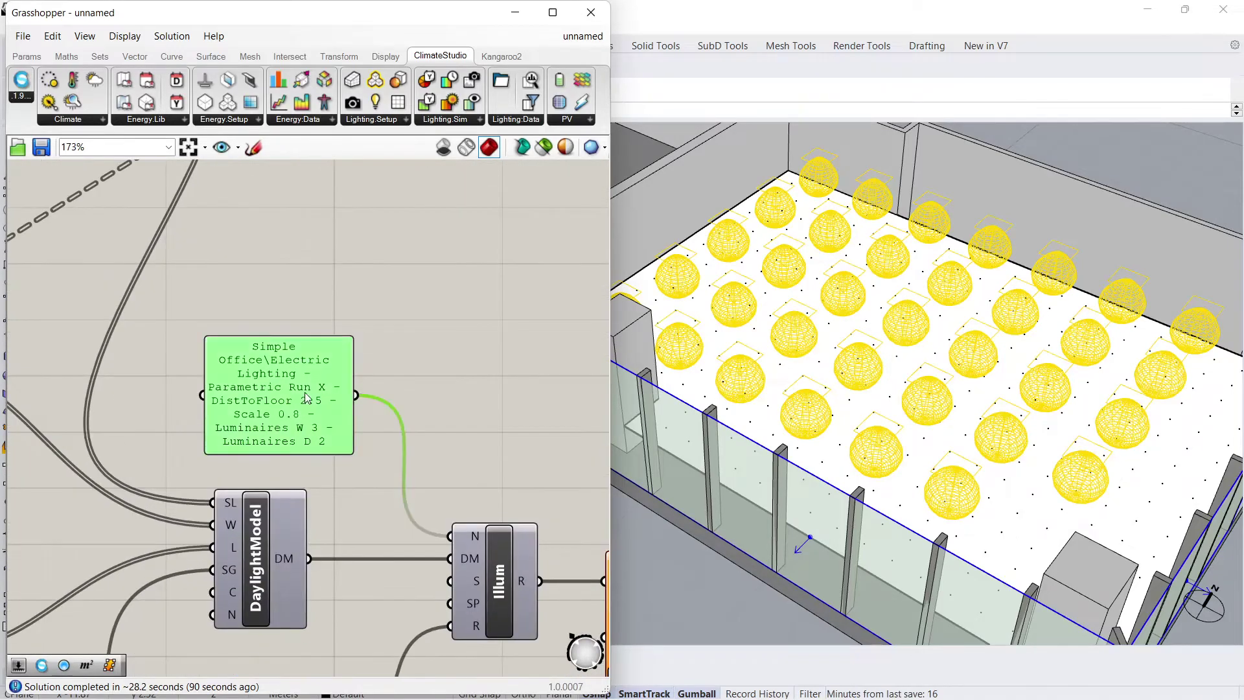
{"action": "double_click", "coordinate": [310, 380]}
{"action": "left_click", "coordinate": [331, 369]}
{"action": "type", "text": "2"}
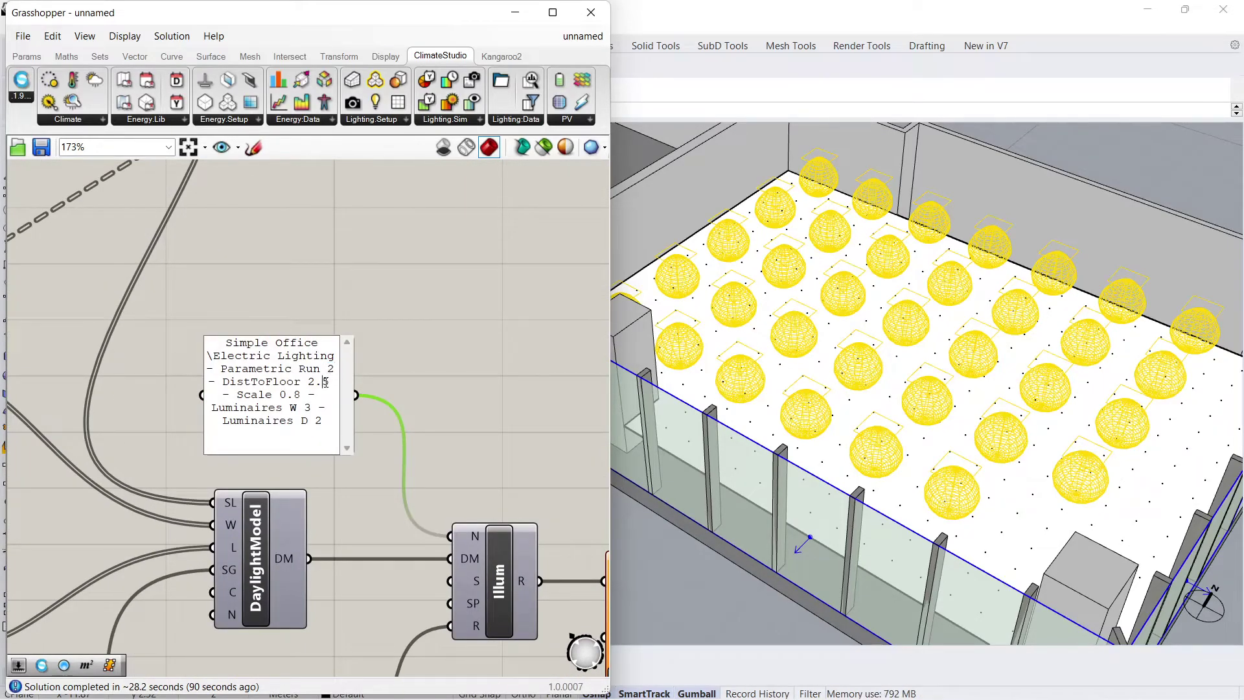
{"action": "double_click", "coordinate": [307, 407]}
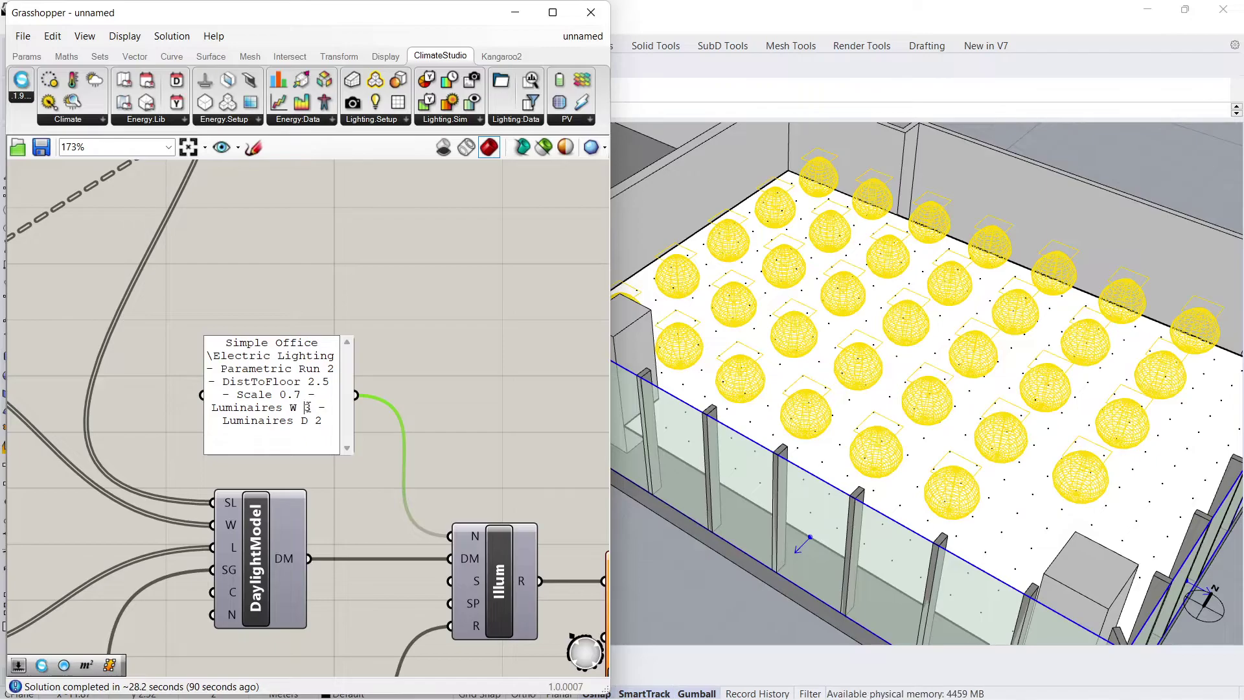
{"action": "left_click", "coordinate": [430, 356]}
Step: Run the illuminance simulation for the revised luminaire layout
{"action": "right_click_drag", "start_coordinate": [394, 632], "coordinate": [349, 364]}
{"action": "left_click", "coordinate": [260, 476]}
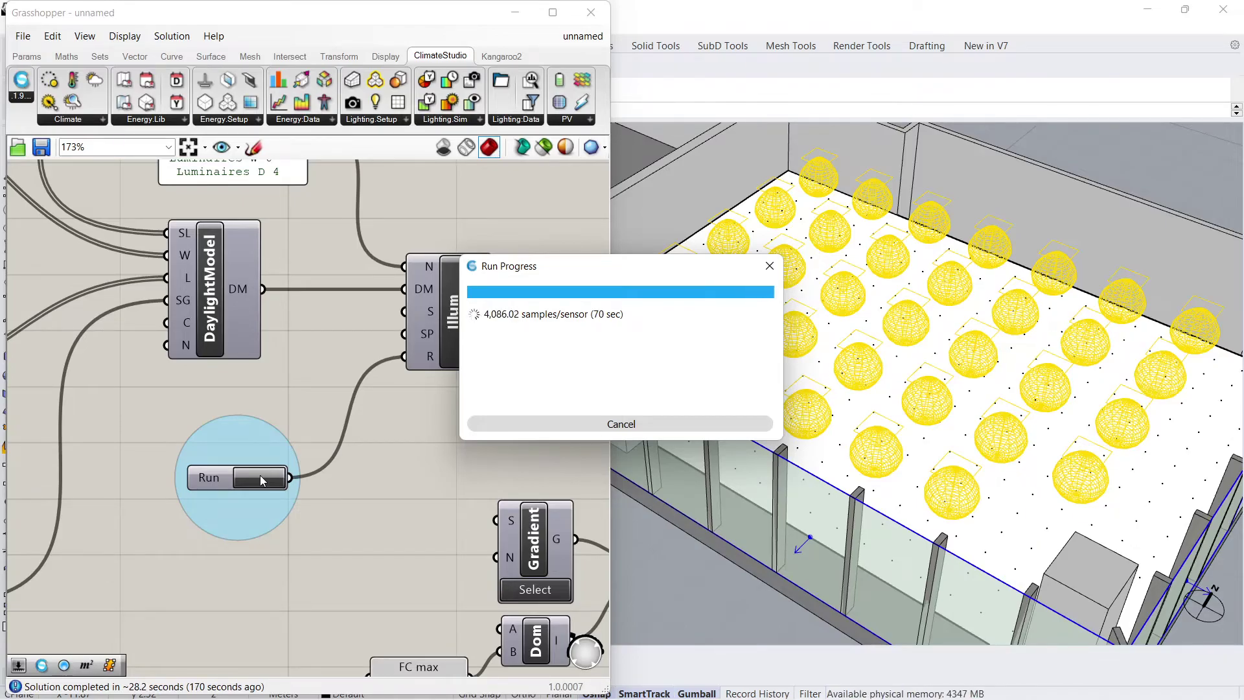
Step: Examine the mean and median illuminance in the Metrics panel and the illuminance values across the office floor
{"action": "scroll", "coordinate": [902, 355], "scroll_direction": "up", "scroll_amount": 5}
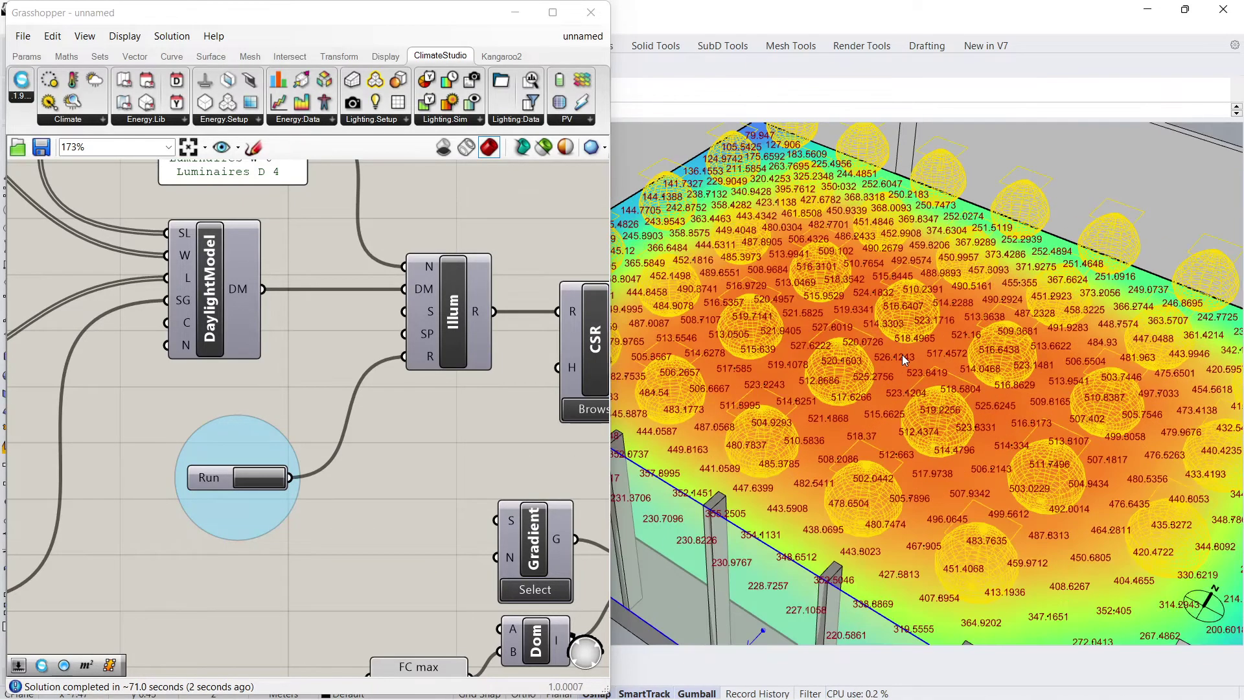
{"action": "right_click_drag", "start_coordinate": [434, 441], "coordinate": [223, 593]}
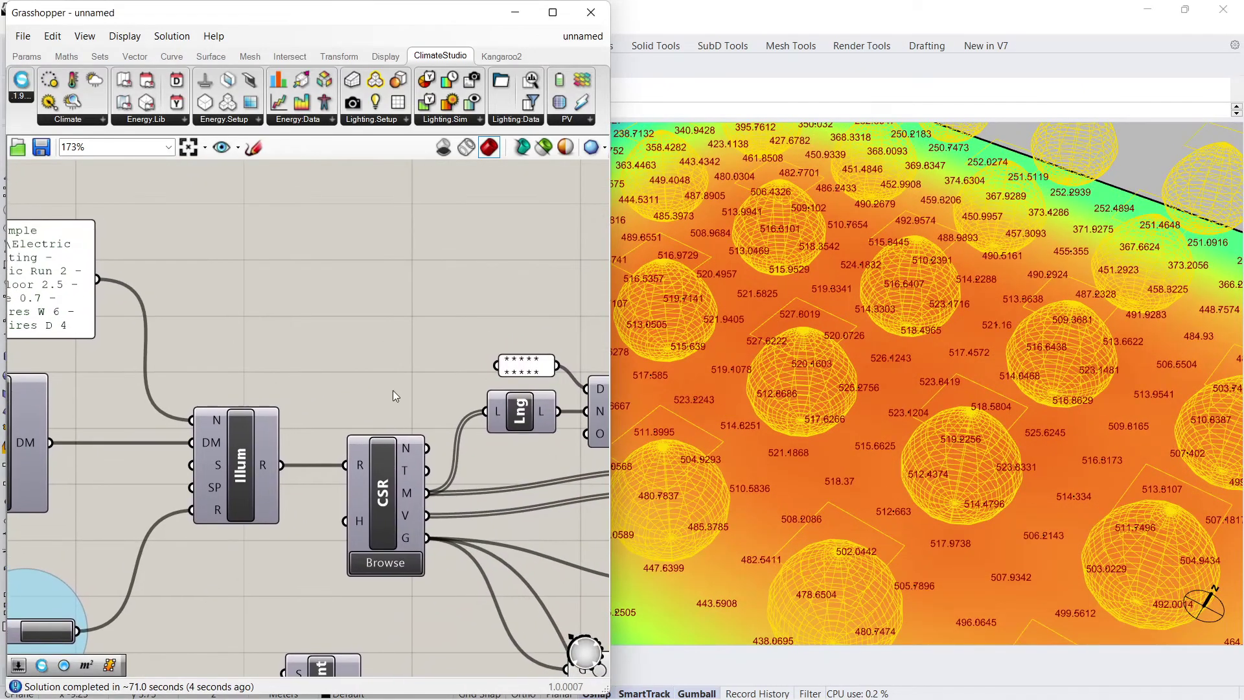
{"action": "right_click_drag", "start_coordinate": [397, 353], "coordinate": [147, 323]}
{"action": "right_click_drag", "start_coordinate": [480, 313], "coordinate": [159, 287]}
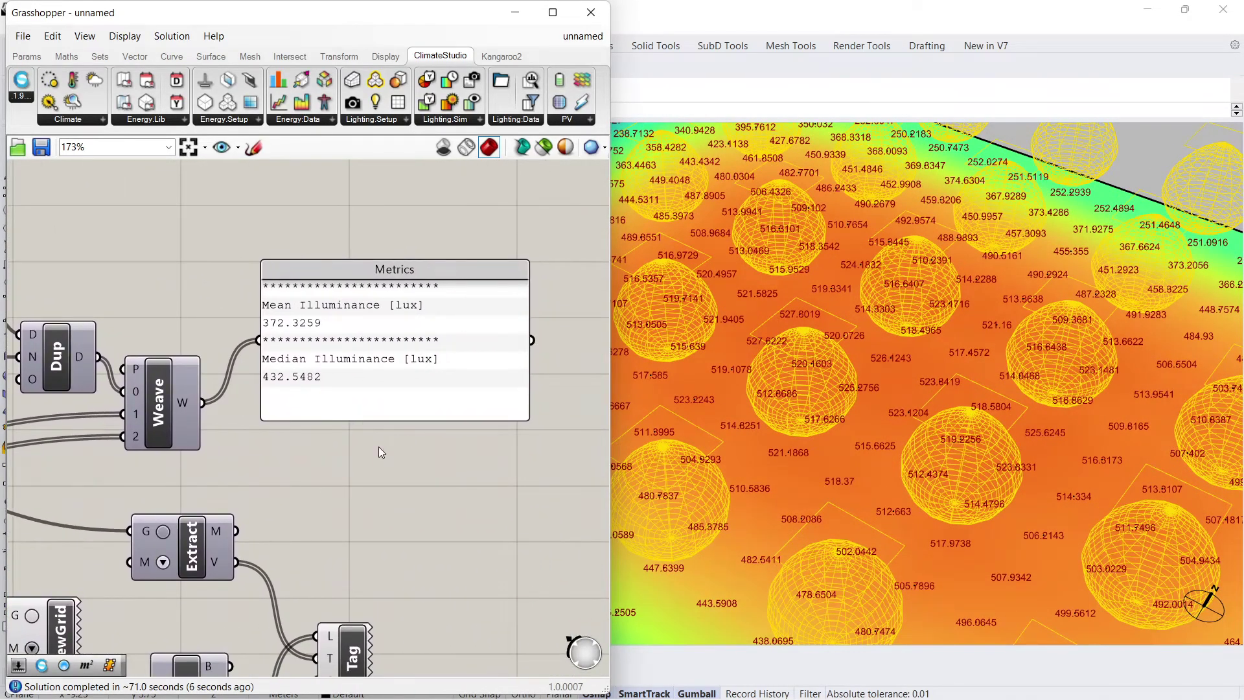
{"action": "right_click_drag", "start_coordinate": [380, 460], "coordinate": [329, 464]}
{"action": "scroll", "coordinate": [329, 358], "scroll_direction": "up", "scroll_amount": 2}
{"action": "scroll", "coordinate": [853, 385], "scroll_direction": "down", "scroll_amount": 1}
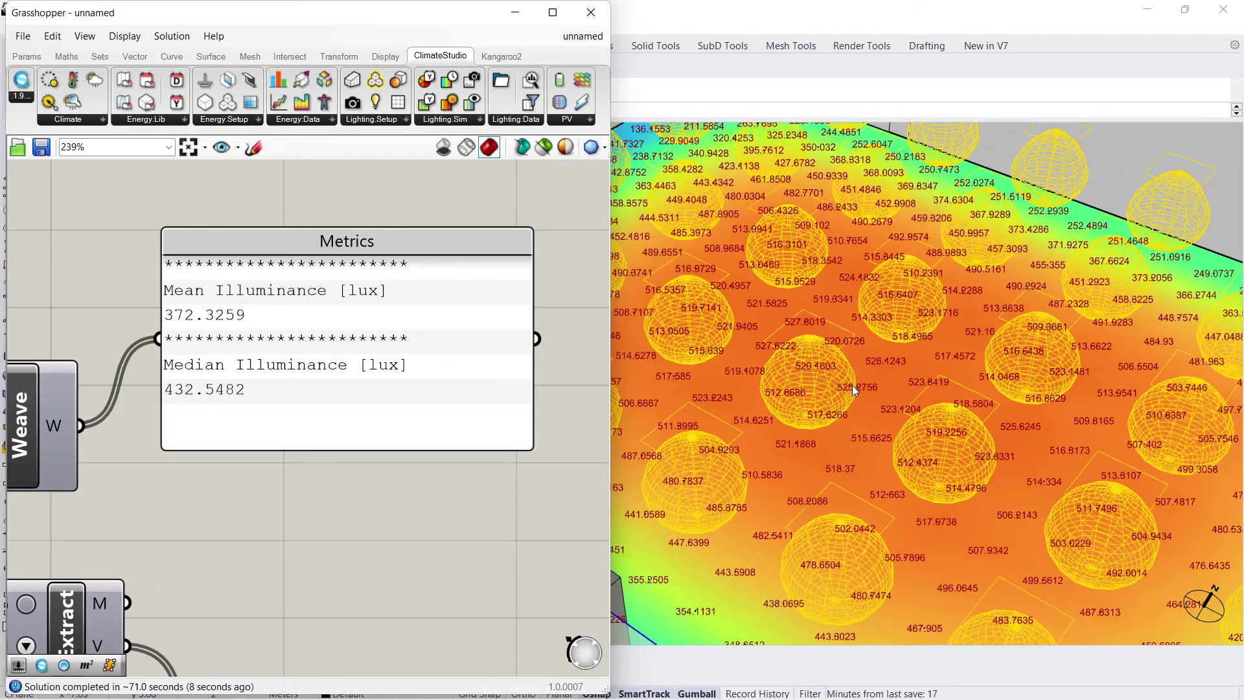
{"action": "scroll", "coordinate": [873, 395], "scroll_direction": "down", "scroll_amount": 1}
{"action": "right_click_drag", "start_coordinate": [1021, 427], "coordinate": [828, 483]}
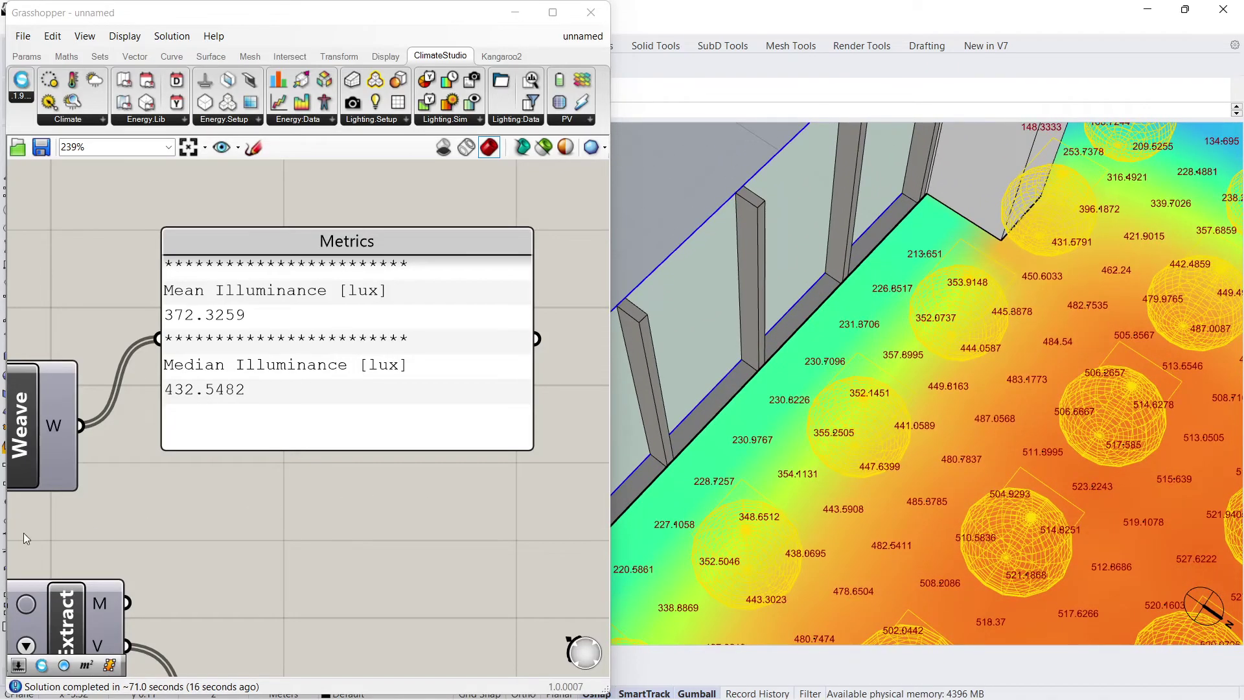